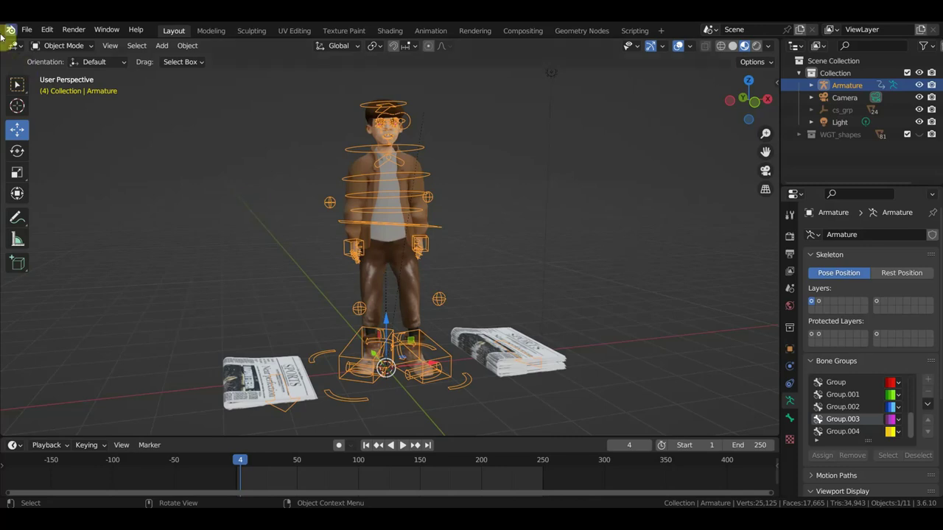
Step: Search the Preferences add-on list for 'pos', then close Preferences
{"action": "left_click", "coordinate": [49, 31]}
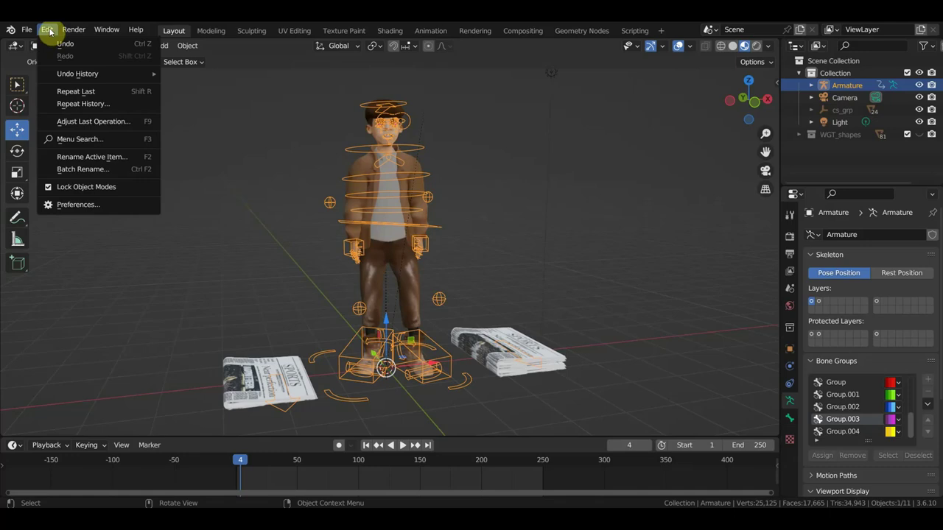
{"action": "left_click", "coordinate": [81, 205]}
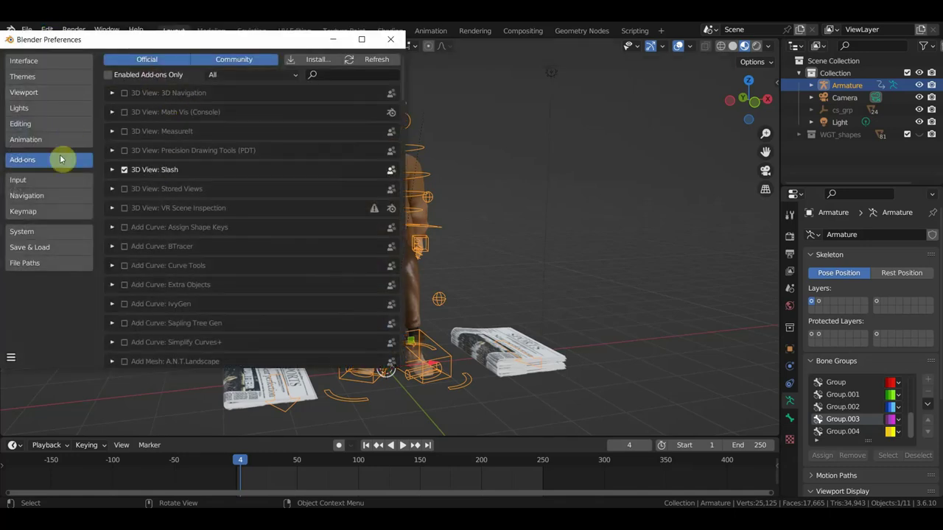
{"action": "left_click", "coordinate": [347, 74]}
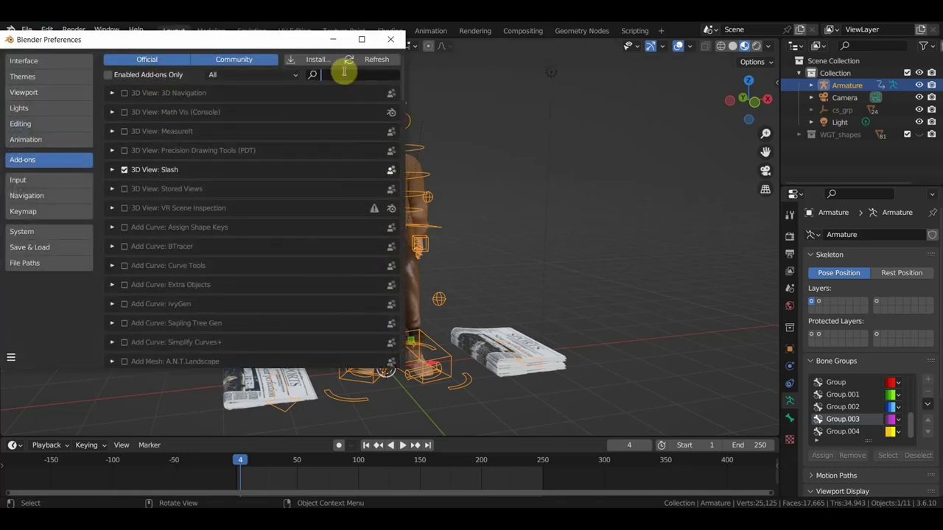
{"action": "type", "text": "pos"}
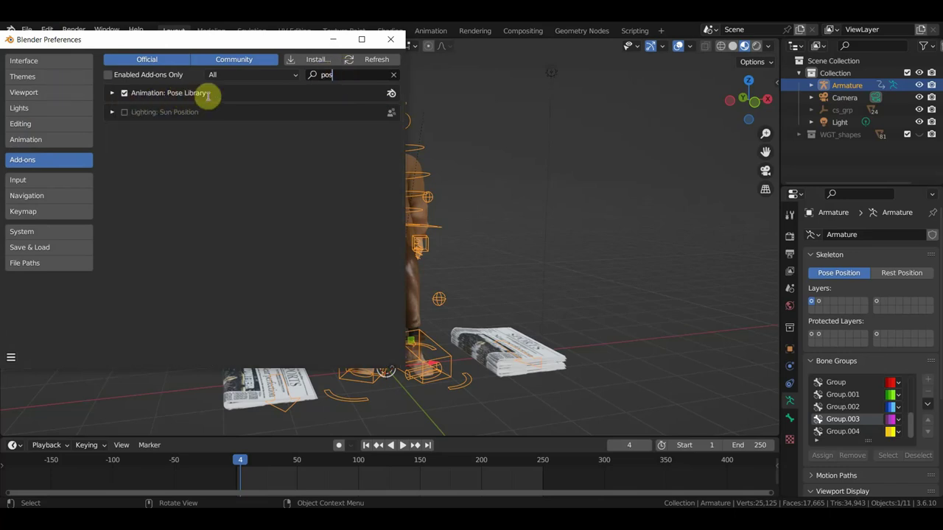
{"action": "left_click", "coordinate": [394, 47]}
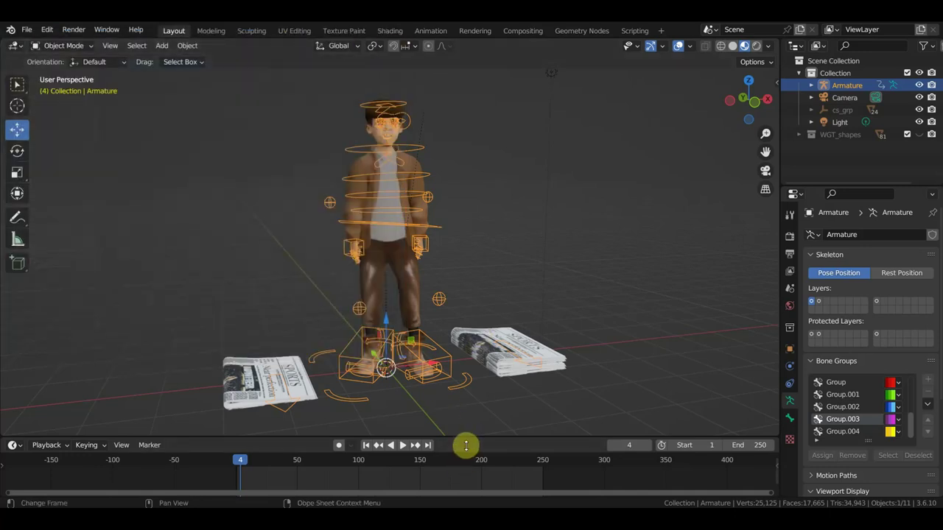
Step: Convert the enlarged timeline into a Dope Sheet in Action Editor mode and raise its border further
{"action": "left_click_drag", "start_coordinate": [466, 440], "coordinate": [480, 391]}
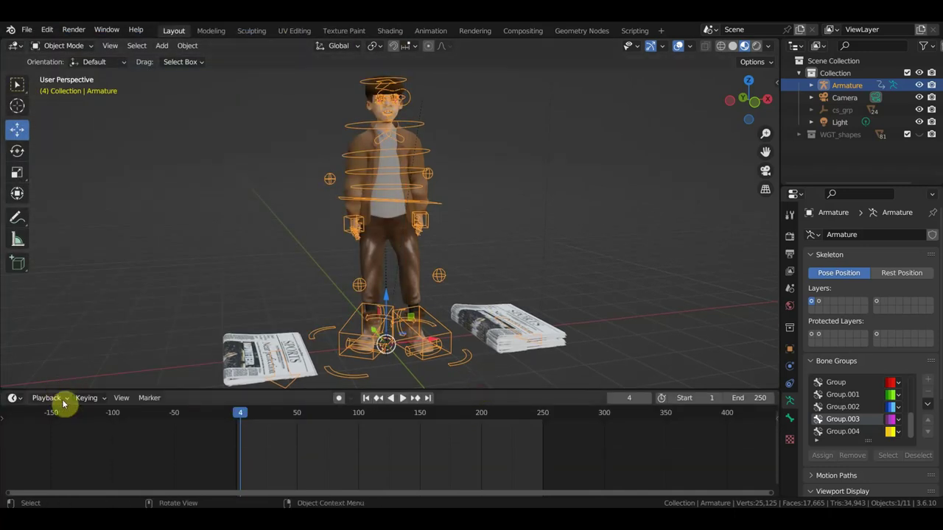
{"action": "left_click", "coordinate": [13, 398]}
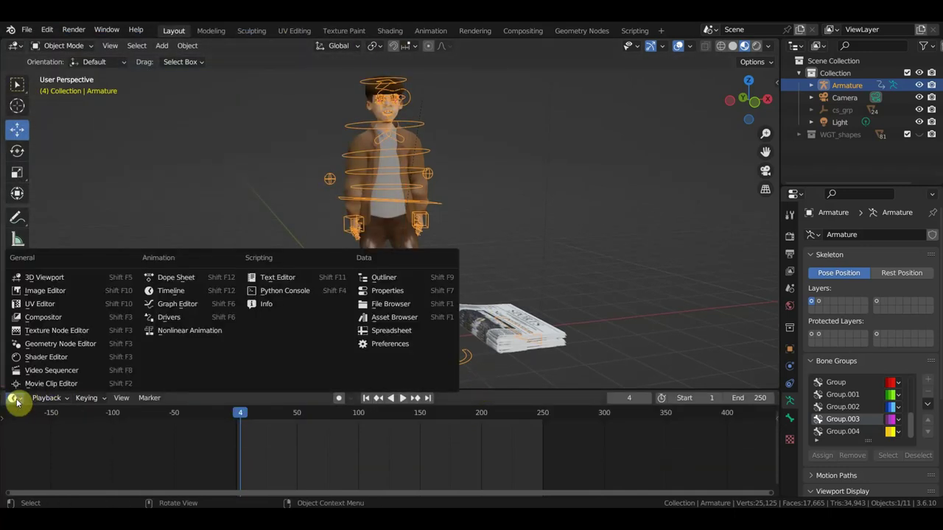
{"action": "left_click", "coordinate": [176, 279]}
{"action": "left_click", "coordinate": [90, 399]}
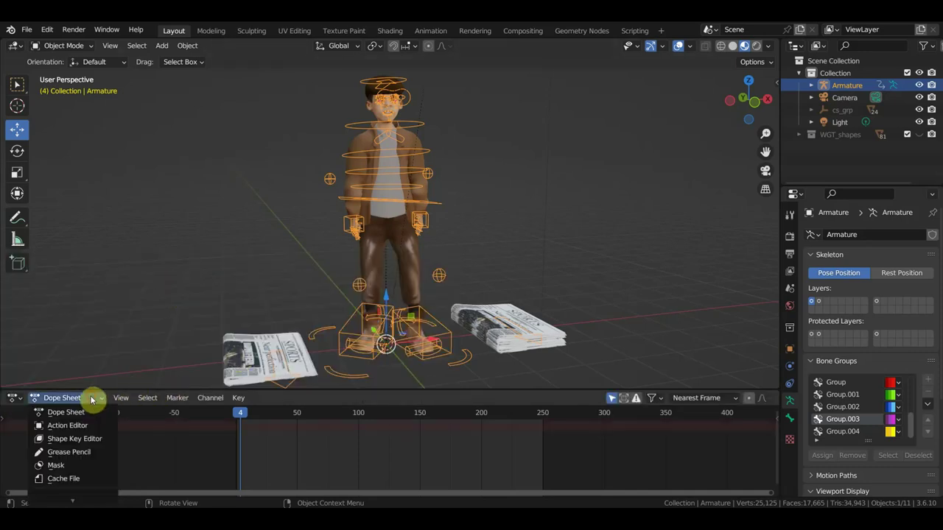
{"action": "left_click", "coordinate": [81, 427]}
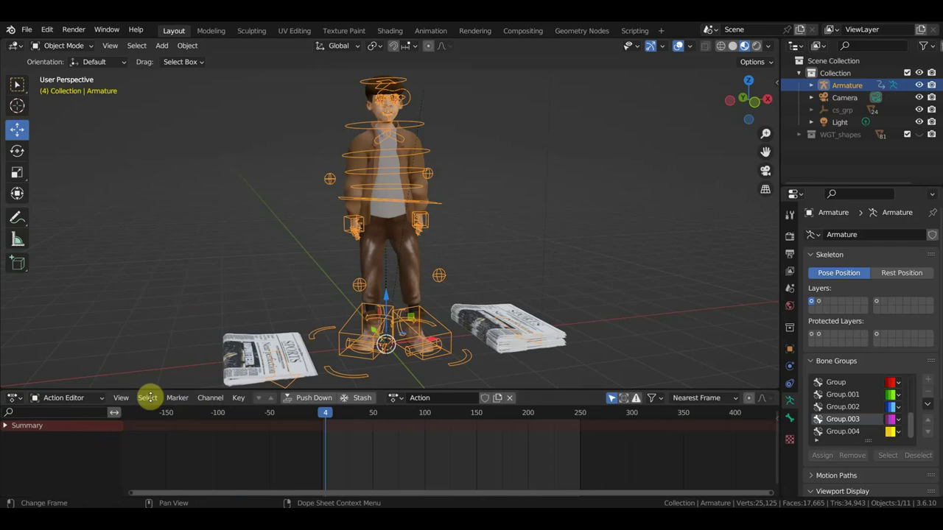
{"action": "left_click_drag", "start_coordinate": [130, 390], "coordinate": [143, 347]}
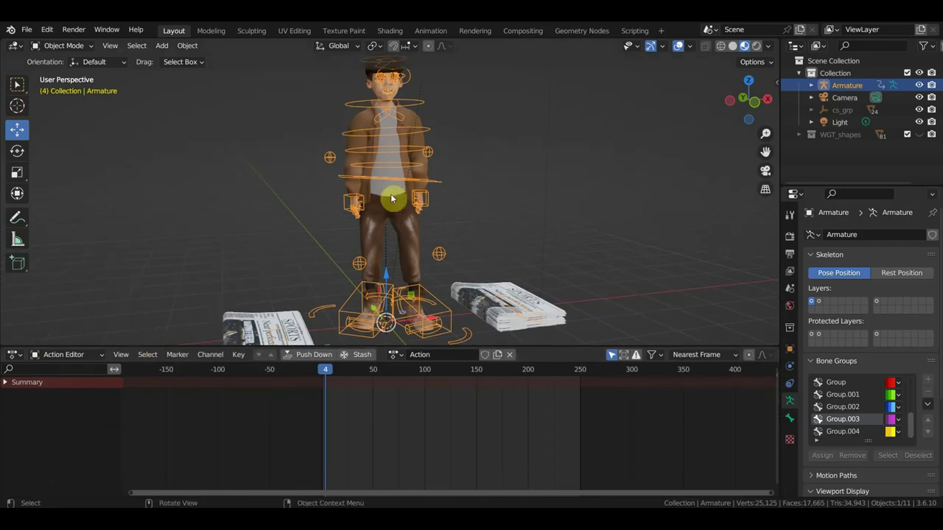
{"action": "scroll", "coordinate": [391, 194], "scroll_direction": "down", "scroll_amount": 3}
{"action": "left_click", "coordinate": [63, 46]}
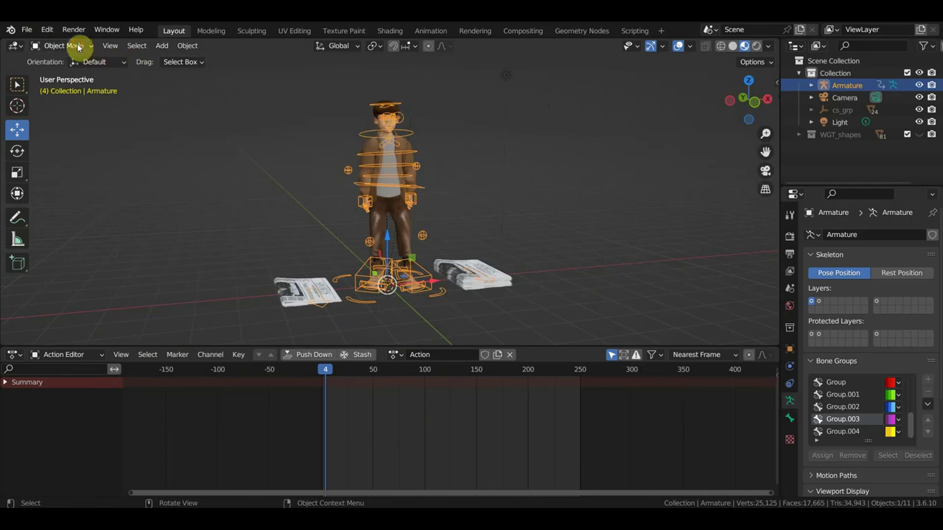
{"action": "left_click", "coordinate": [74, 45]}
Step: Enter Pose Mode, box-select all bones, and show the sidebar's Pose Library panel
{"action": "left_click", "coordinate": [76, 88]}
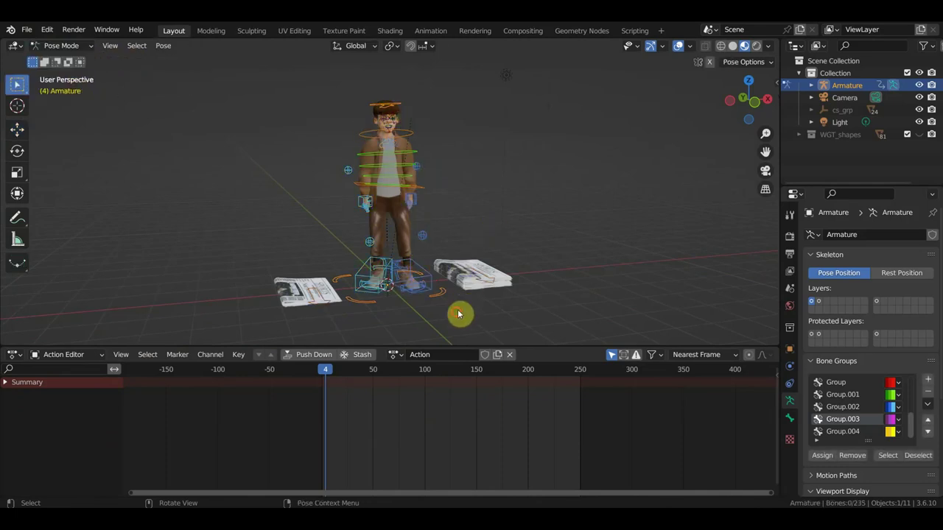
{"action": "left_click_drag", "start_coordinate": [458, 316], "coordinate": [284, 56]}
{"action": "key", "text": "n"}
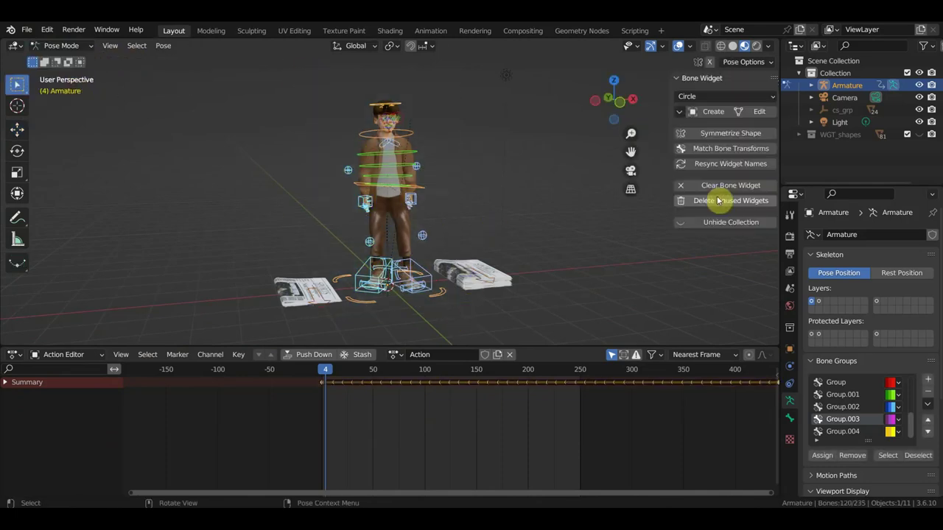
{"action": "left_click", "coordinate": [772, 176]}
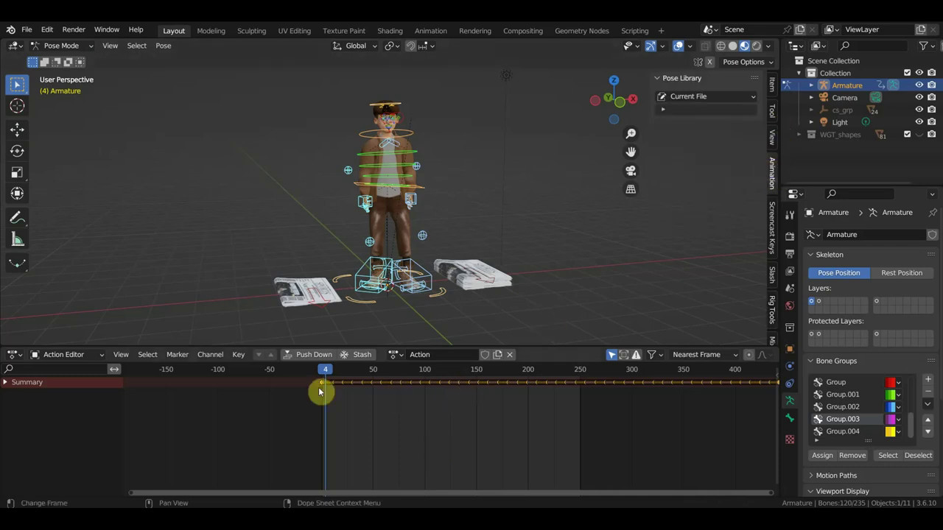
Step: Scrub the timeline to frame 107
{"action": "scroll", "coordinate": [438, 250], "scroll_direction": "up", "scroll_amount": 5}
{"action": "mouse_move", "coordinate": [322, 372]}
{"action": "left_mouse_down"}
{"action": "mouse_move", "coordinate": [453, 394]}
{"action": "mouse_move", "coordinate": [434, 387]}
{"action": "left_mouse_up"}
{"action": "scroll", "coordinate": [545, 227], "scroll_direction": "up", "scroll_amount": 3}
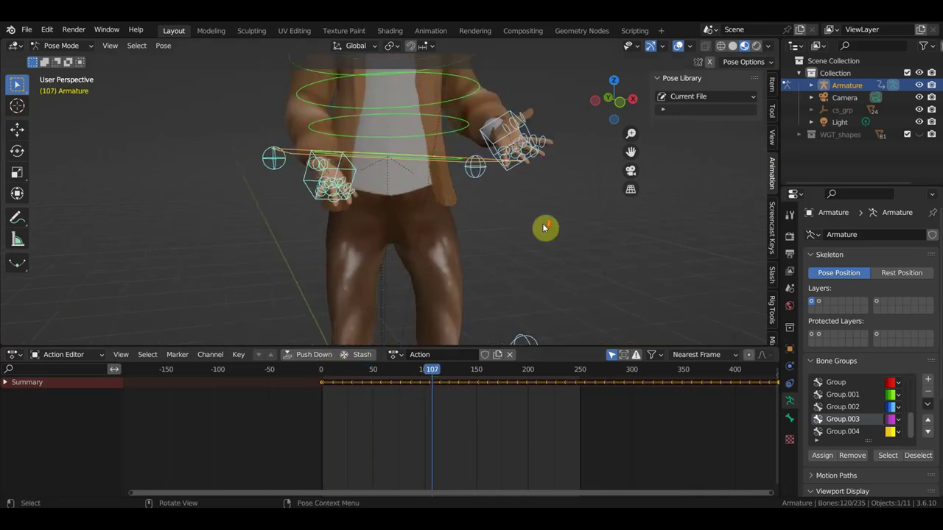
{"action": "mouse_move", "coordinate": [545, 228]}
{"action": "middle_mouse_down"}
{"action": "mouse_move", "coordinate": [578, 229]}
{"action": "mouse_move", "coordinate": [461, 269]}
{"action": "mouse_move", "coordinate": [541, 265]}
{"action": "mouse_move", "coordinate": [568, 223]}
{"action": "mouse_move", "coordinate": [551, 240]}
{"action": "mouse_move", "coordinate": [570, 248]}
{"action": "mouse_move", "coordinate": [565, 265]}
{"action": "middle_mouse_up"}
{"action": "scroll", "coordinate": [464, 269], "scroll_direction": "up", "scroll_amount": 4}
{"action": "scroll", "coordinate": [505, 263], "scroll_direction": "down", "scroll_amount": 2}
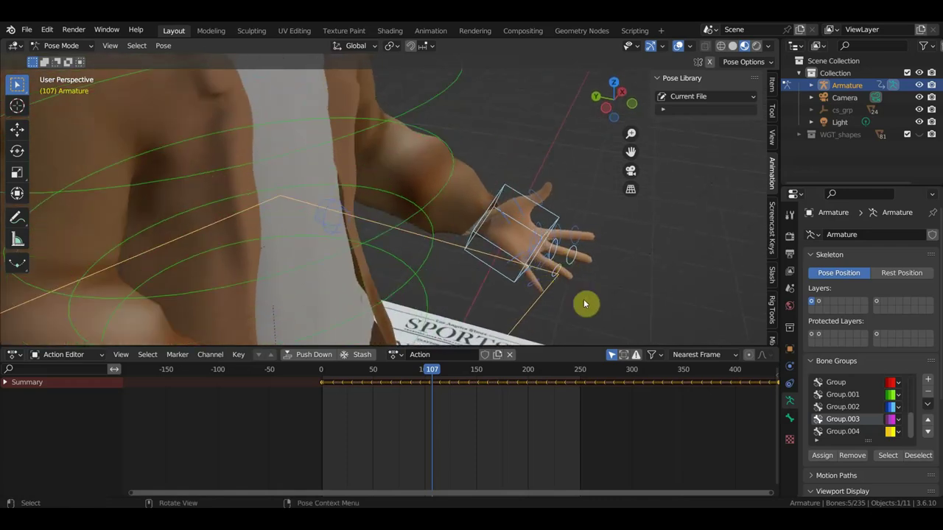
Step: Select the hand bones and orbit the view around the character's hands
{"action": "left_click_drag", "start_coordinate": [587, 299], "coordinate": [486, 181]}
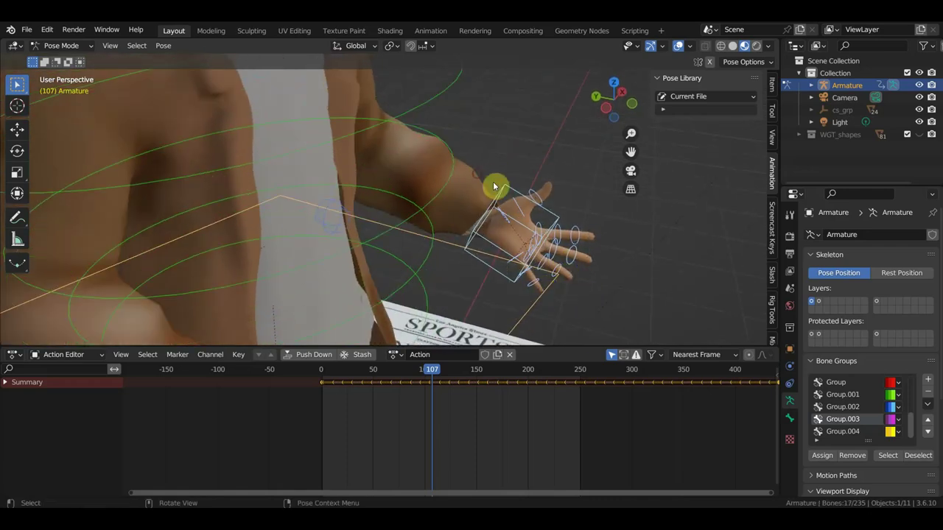
{"action": "left_click", "coordinate": [531, 305], "text": "shift"}
{"action": "mouse_move", "coordinate": [531, 305]}
{"action": "middle_mouse_down"}
{"action": "mouse_move", "coordinate": [585, 299]}
{"action": "mouse_move", "coordinate": [546, 295]}
{"action": "mouse_move", "coordinate": [524, 265]}
{"action": "middle_mouse_up"}
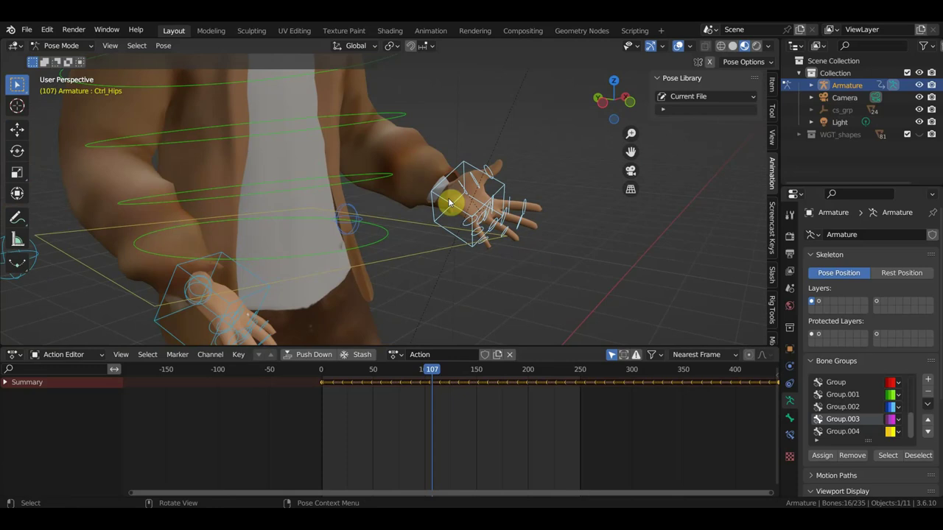
{"action": "middle_click_drag", "start_coordinate": [500, 219], "coordinate": [459, 228]}
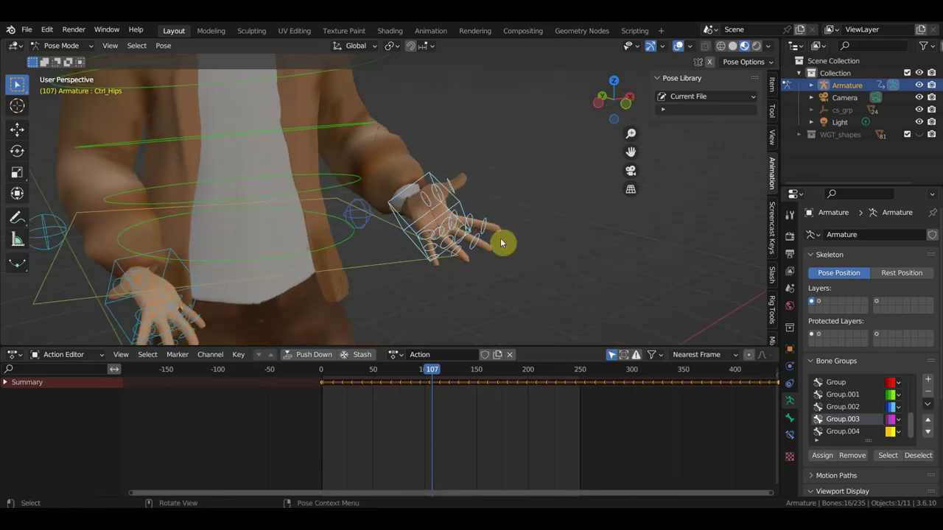
{"action": "key", "text": "n"}
{"action": "key", "text": "b"}
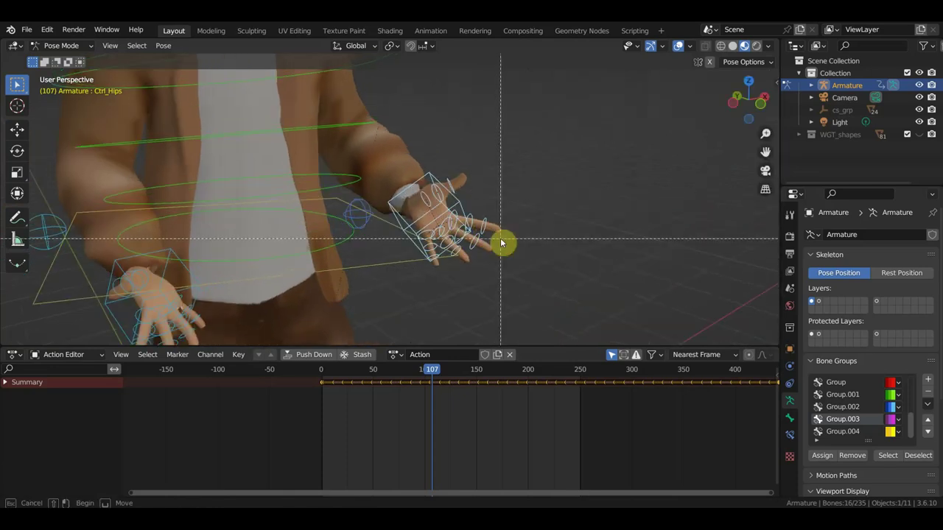
{"action": "key", "text": "Escape"}
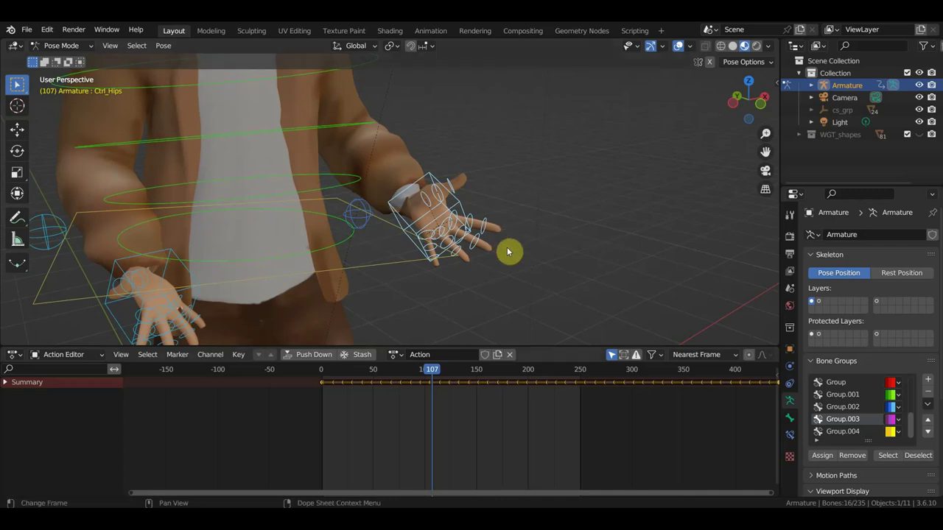
Step: Reopen the Pose Library sidebar and save the frame 107 pose as pose asset 'Armature'
{"action": "key", "text": "n"}
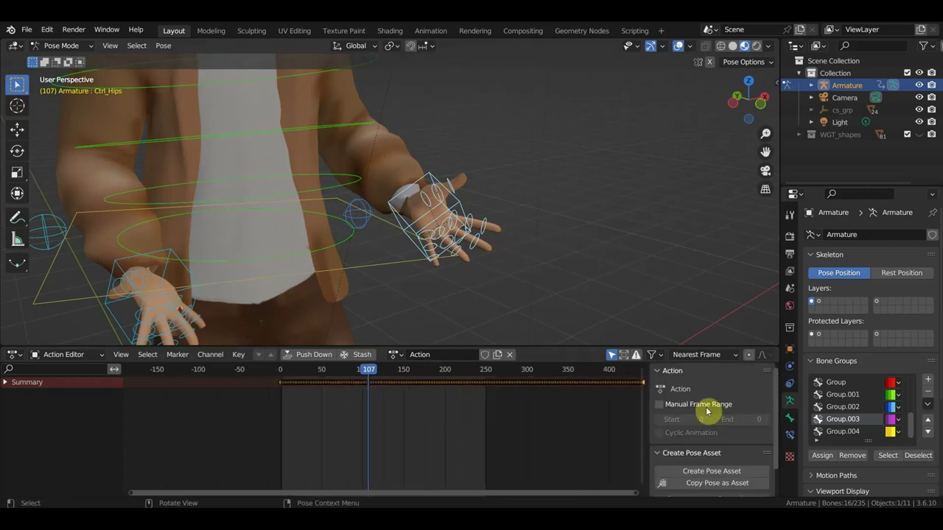
{"action": "key", "text": "n"}
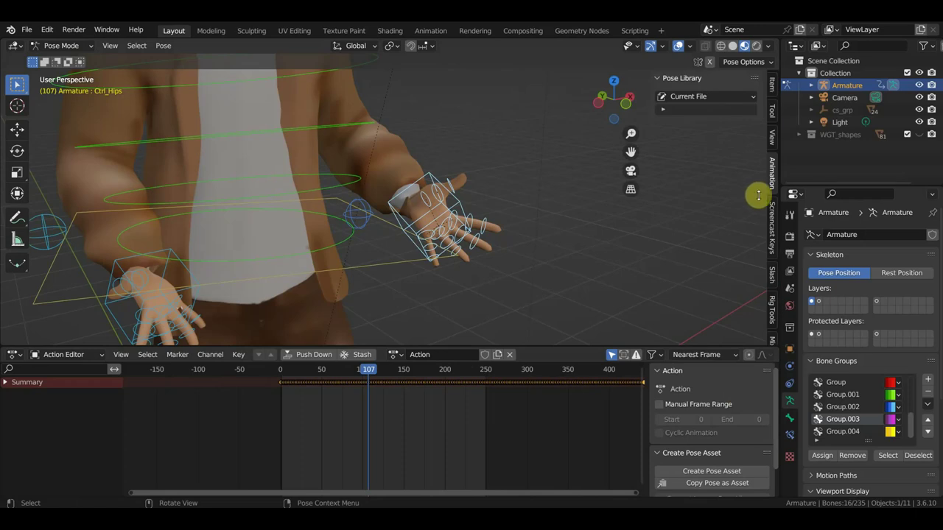
{"action": "scroll", "coordinate": [699, 468], "scroll_direction": "down", "scroll_amount": 2}
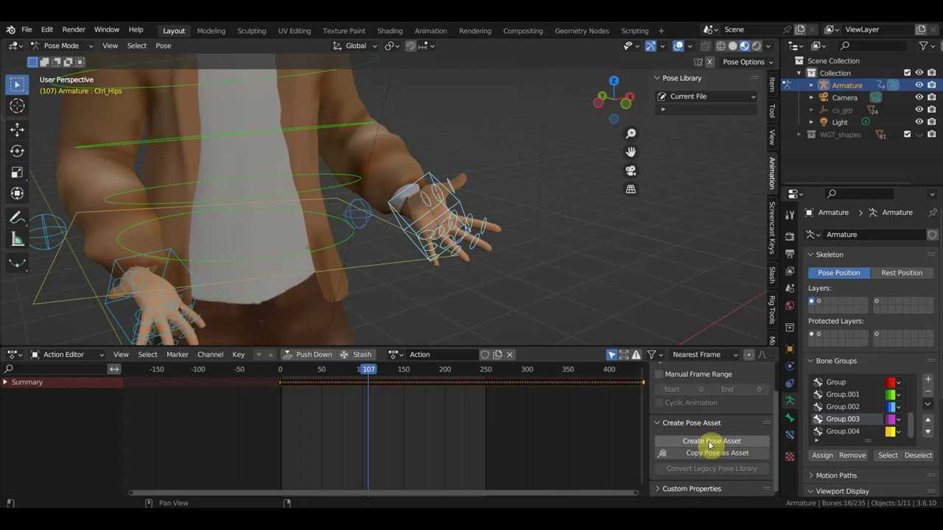
{"action": "left_click", "coordinate": [709, 443]}
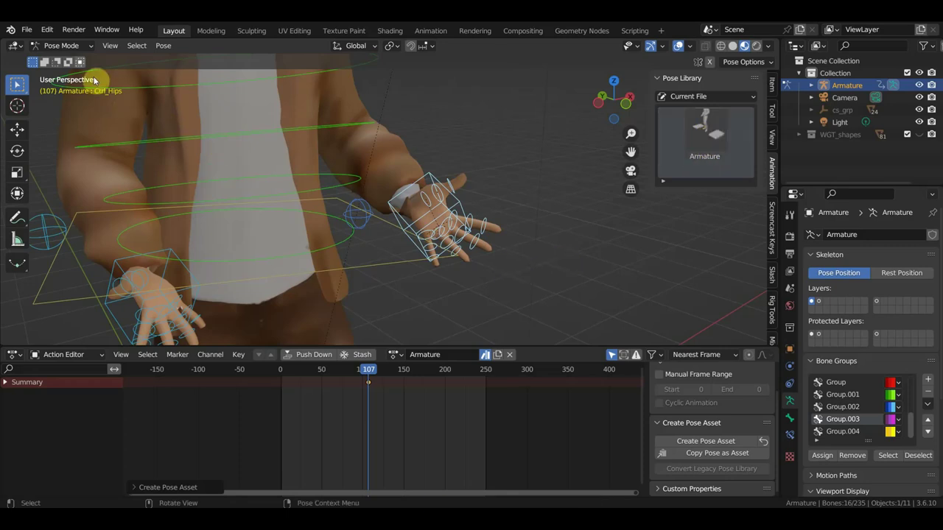
{"action": "left_click", "coordinate": [62, 46]}
Step: Return to Object Mode, view through the camera, and walk it close to the character's hand
{"action": "left_click", "coordinate": [67, 62]}
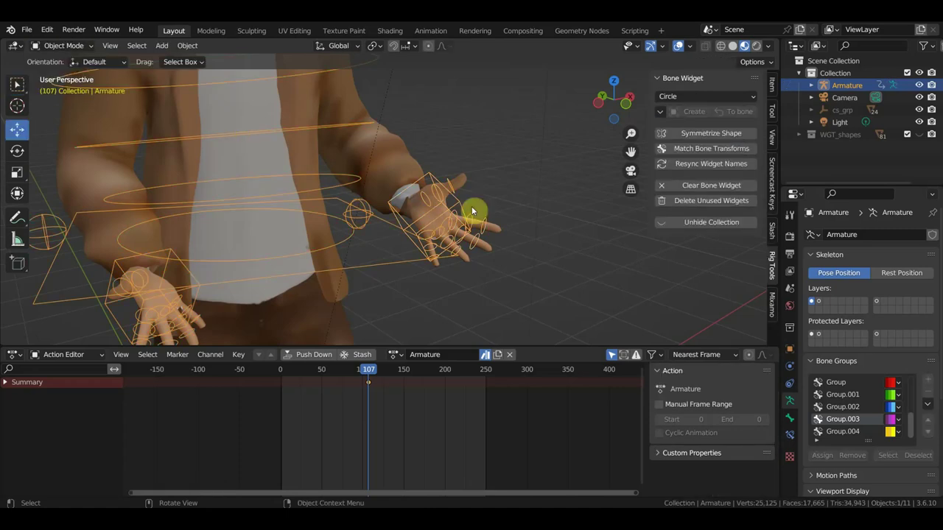
{"action": "key", "text": "KP_0"}
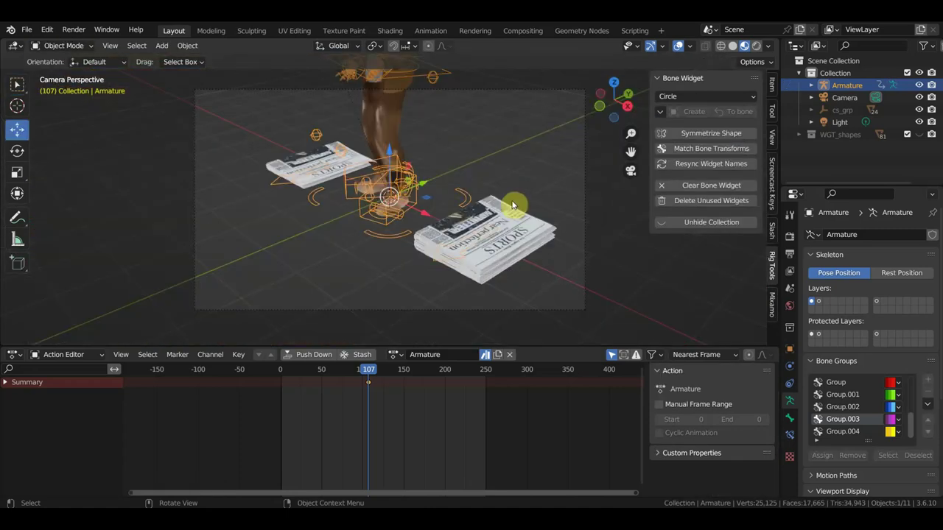
{"action": "left_click", "coordinate": [584, 151]}
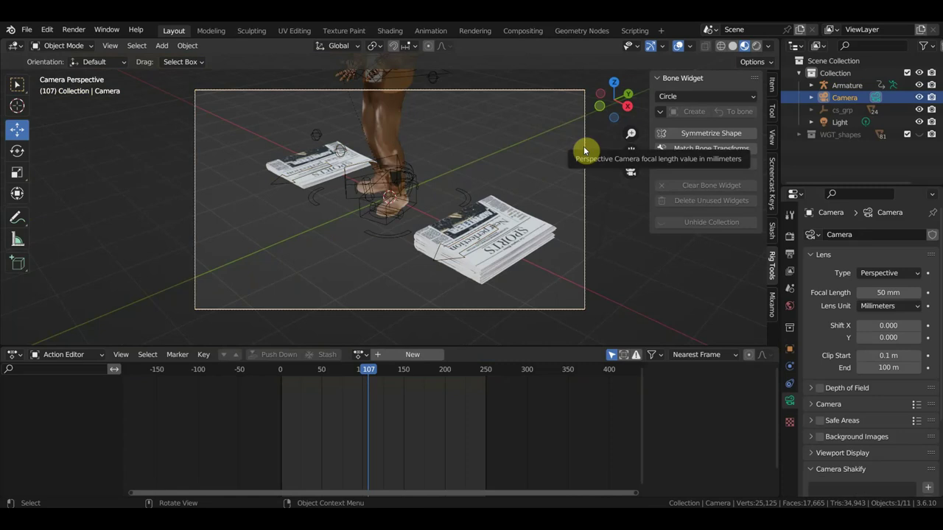
{"action": "key", "text": "shift+grave"}
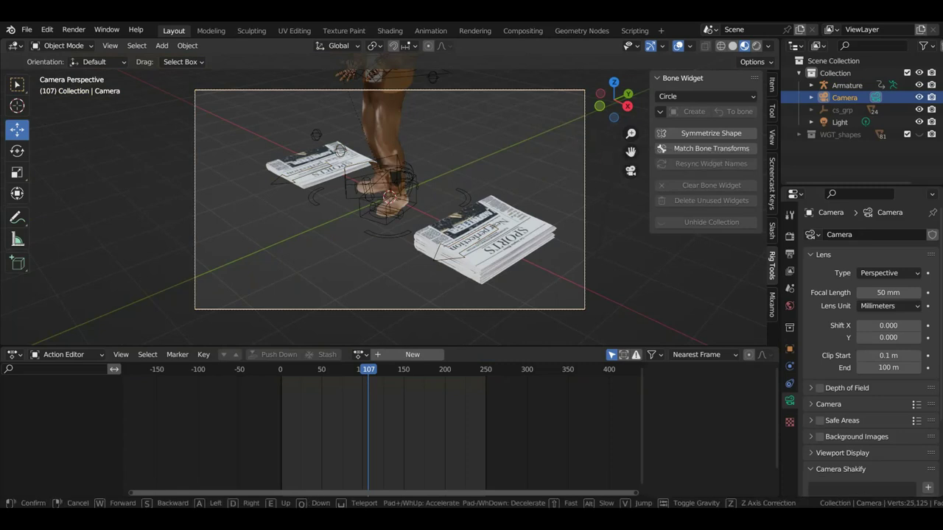
{"action": "key", "text": "w"}
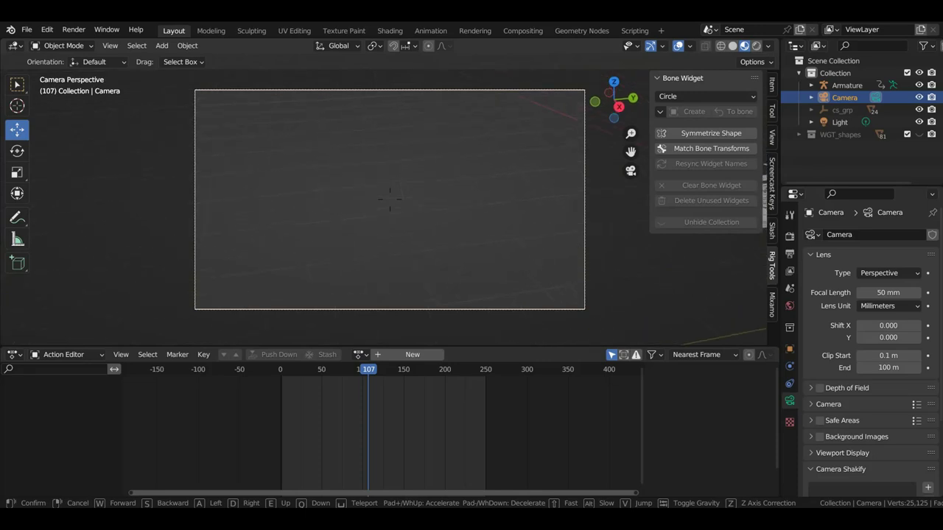
{"action": "key", "text": "w"}
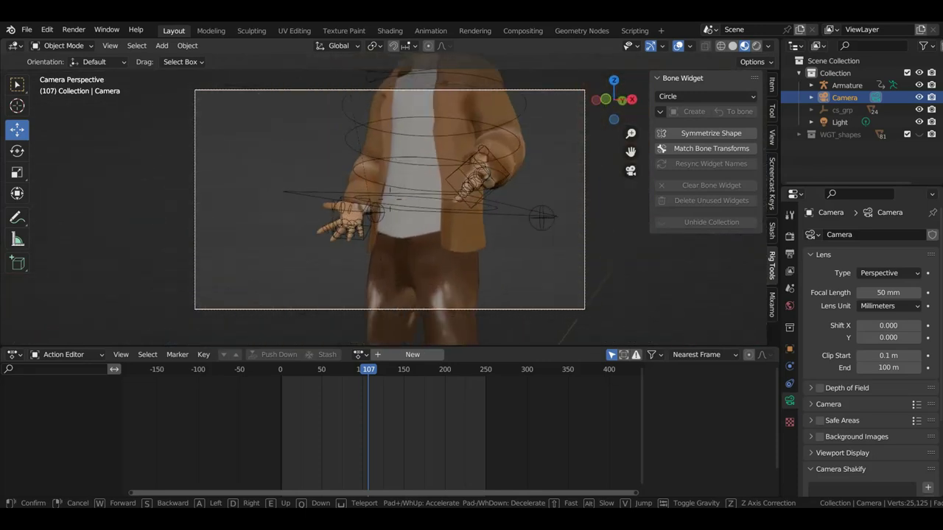
{"action": "key", "text": "w"}
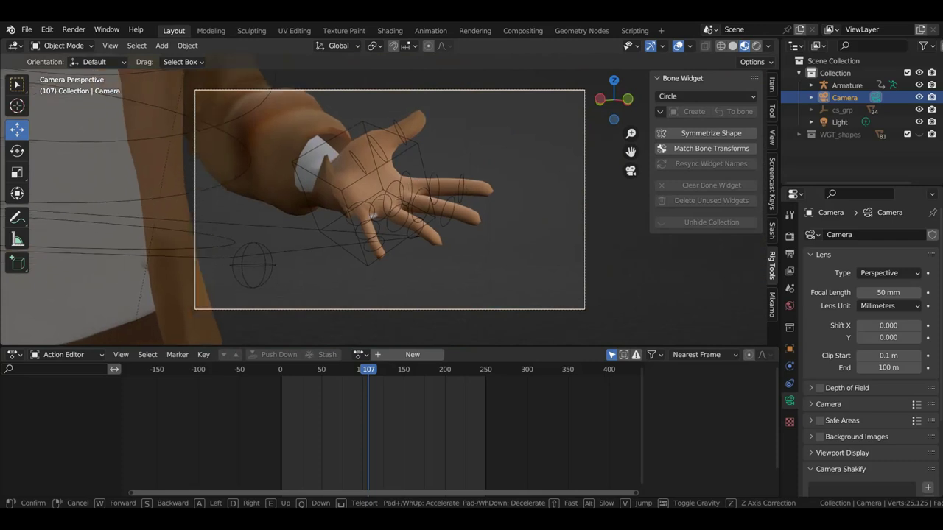
{"action": "left_click", "coordinate": [584, 151]}
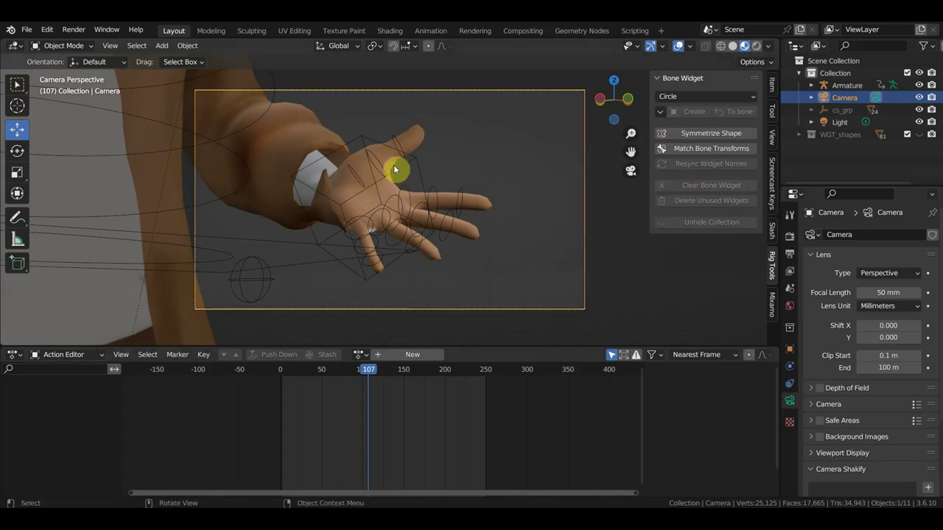
Step: Select the armature, switch to Pose Mode, and save the hand pose as 'Armature.001'
{"action": "left_click", "coordinate": [419, 163]}
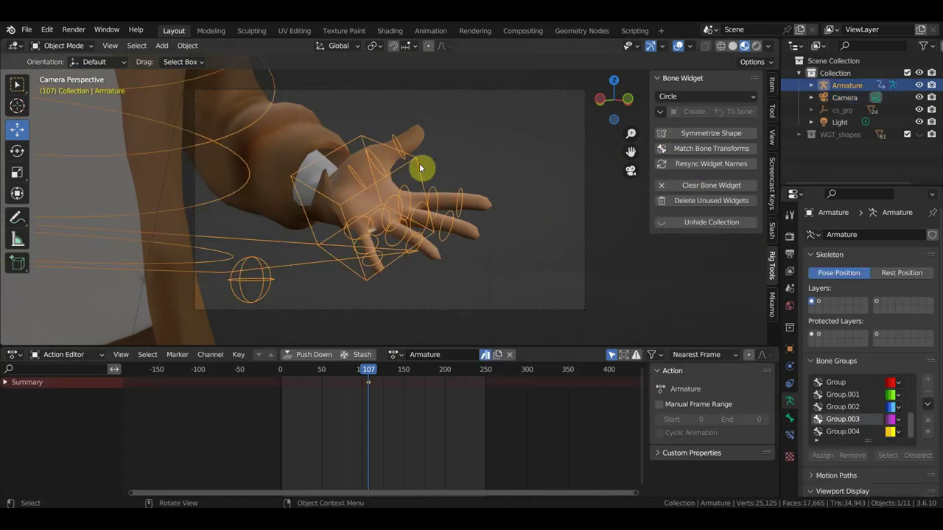
{"action": "left_click", "coordinate": [51, 45]}
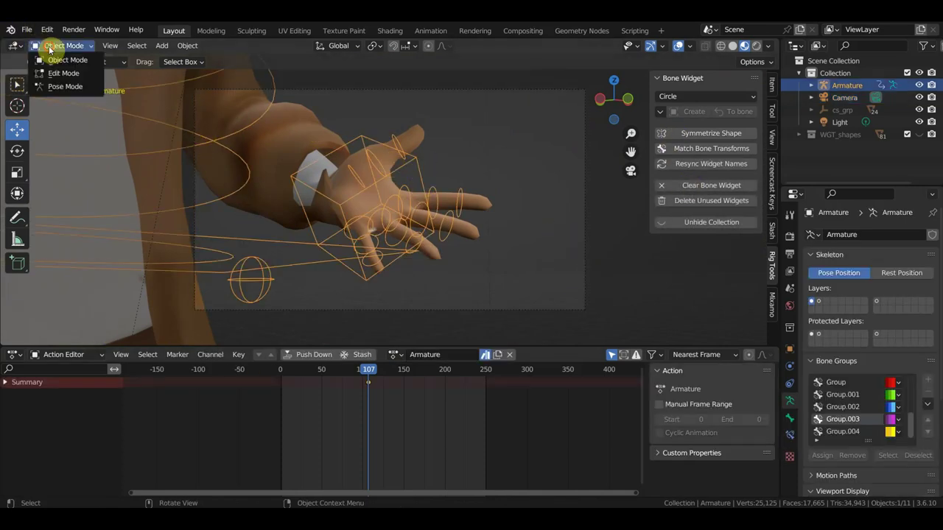
{"action": "left_click", "coordinate": [67, 83]}
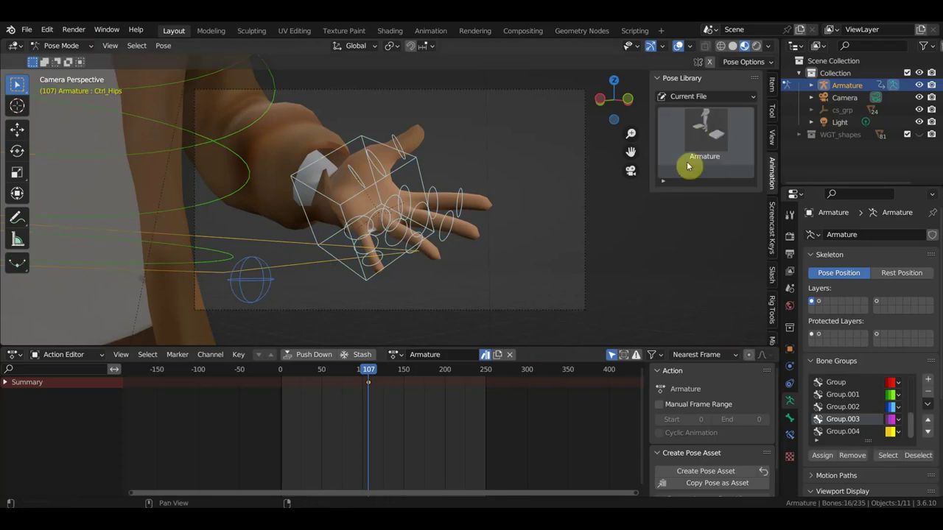
{"action": "left_click", "coordinate": [709, 474]}
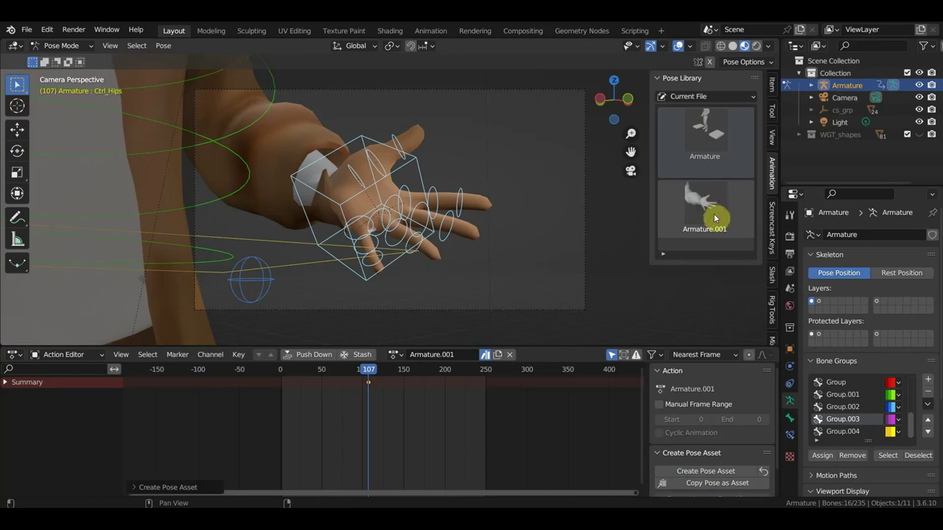
{"action": "left_click", "coordinate": [671, 370]}
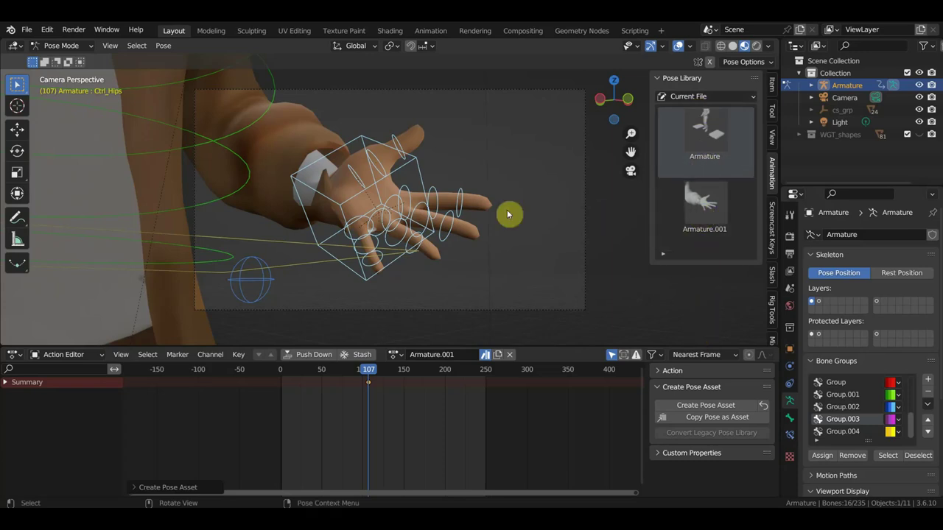
Step: Orbit and zoom in to select the left hand IK control
{"action": "mouse_move", "coordinate": [506, 214]}
{"action": "middle_mouse_down"}
{"action": "mouse_move", "coordinate": [420, 228]}
{"action": "mouse_move", "coordinate": [446, 240]}
{"action": "mouse_move", "coordinate": [385, 240]}
{"action": "mouse_move", "coordinate": [467, 245]}
{"action": "mouse_move", "coordinate": [430, 234]}
{"action": "middle_mouse_up"}
{"action": "scroll", "coordinate": [410, 225], "scroll_direction": "up", "scroll_amount": 2}
{"action": "scroll", "coordinate": [410, 221], "scroll_direction": "up", "scroll_amount": 1}
{"action": "scroll", "coordinate": [409, 214], "scroll_direction": "up", "scroll_amount": 2}
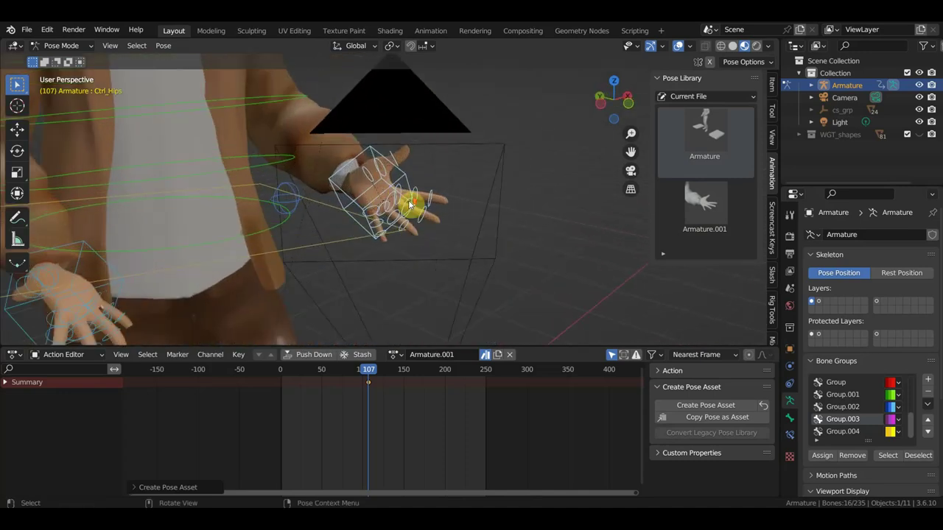
{"action": "scroll", "coordinate": [410, 198], "scroll_direction": "up", "scroll_amount": 3}
{"action": "left_click", "coordinate": [419, 148]}
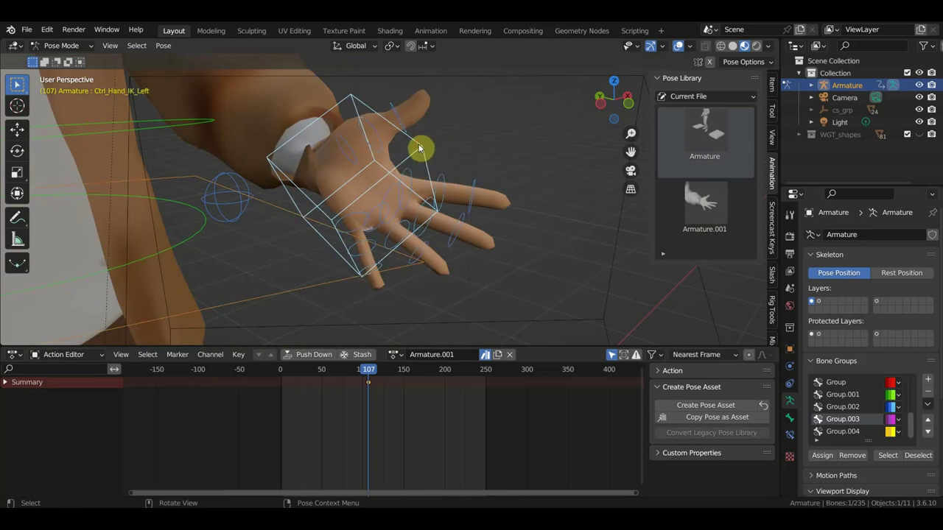
Step: Box-select the hand bones, leaving out the long arm bone
{"action": "scroll", "coordinate": [471, 209], "scroll_direction": "down", "scroll_amount": 2}
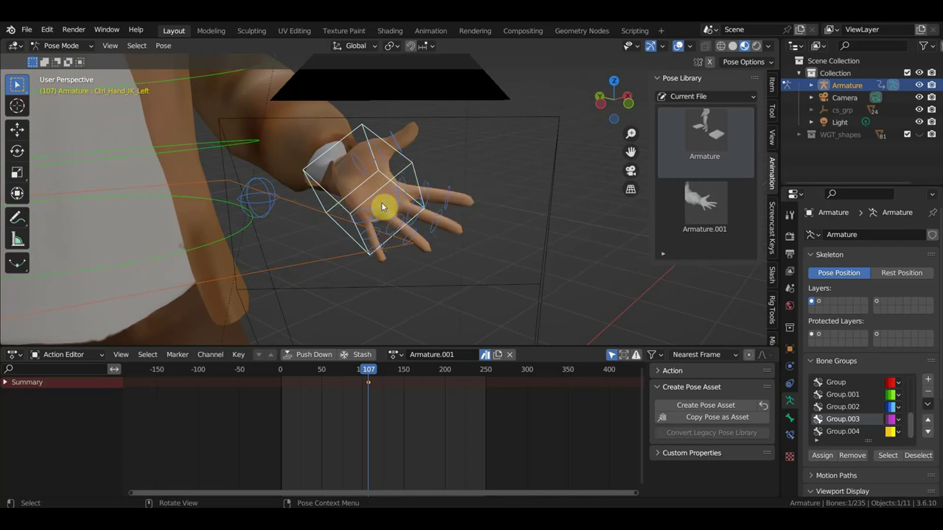
{"action": "scroll", "coordinate": [336, 162], "scroll_direction": "down", "scroll_amount": 2}
{"action": "scroll", "coordinate": [337, 162], "scroll_direction": "down", "scroll_amount": 2}
{"action": "scroll", "coordinate": [330, 140], "scroll_direction": "down", "scroll_amount": 2}
{"action": "mouse_move", "coordinate": [330, 140]}
{"action": "middle_mouse_down"}
{"action": "mouse_move", "coordinate": [336, 155]}
{"action": "mouse_move", "coordinate": [282, 143]}
{"action": "middle_mouse_up"}
{"action": "scroll", "coordinate": [315, 252], "scroll_direction": "down", "scroll_amount": 3}
{"action": "scroll", "coordinate": [328, 249], "scroll_direction": "up", "scroll_amount": 4}
{"action": "scroll", "coordinate": [366, 242], "scroll_direction": "up", "scroll_amount": 2}
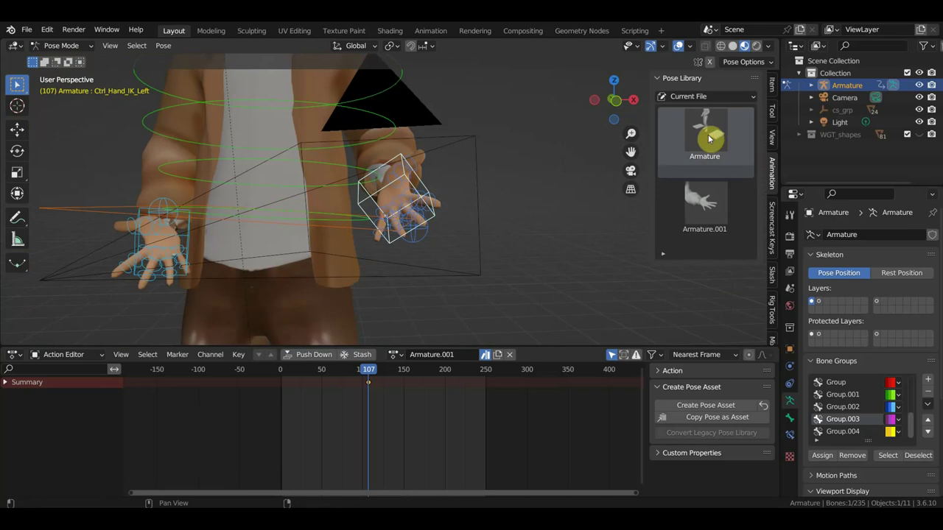
{"action": "mouse_move", "coordinate": [429, 225]}
{"action": "middle_mouse_down"}
{"action": "mouse_move", "coordinate": [555, 239]}
{"action": "mouse_move", "coordinate": [543, 246]}
{"action": "middle_mouse_up"}
{"action": "left_click_drag", "start_coordinate": [435, 249], "coordinate": [337, 154]}
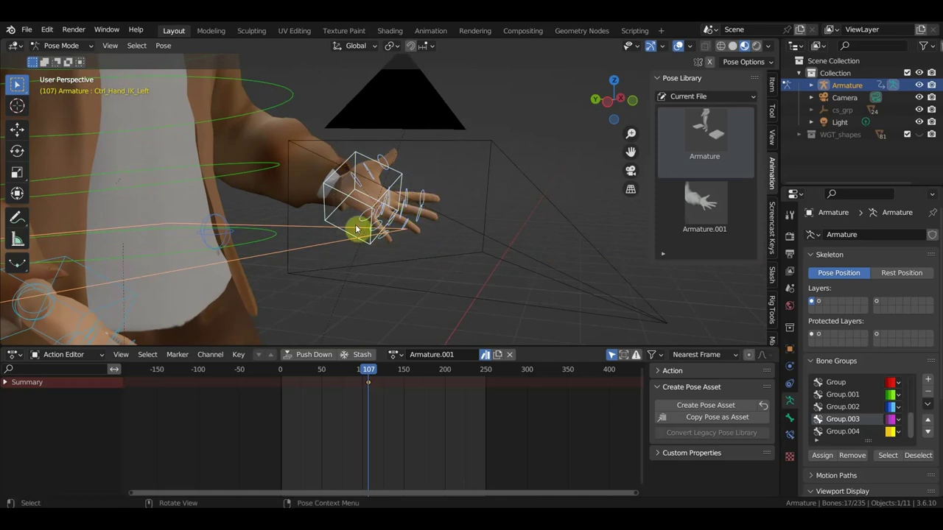
{"action": "left_click", "coordinate": [331, 245], "text": "shift"}
Step: Clear the hand bones' location and rotation, then apply the Armature.001 pose
{"action": "key", "text": "alt+g"}
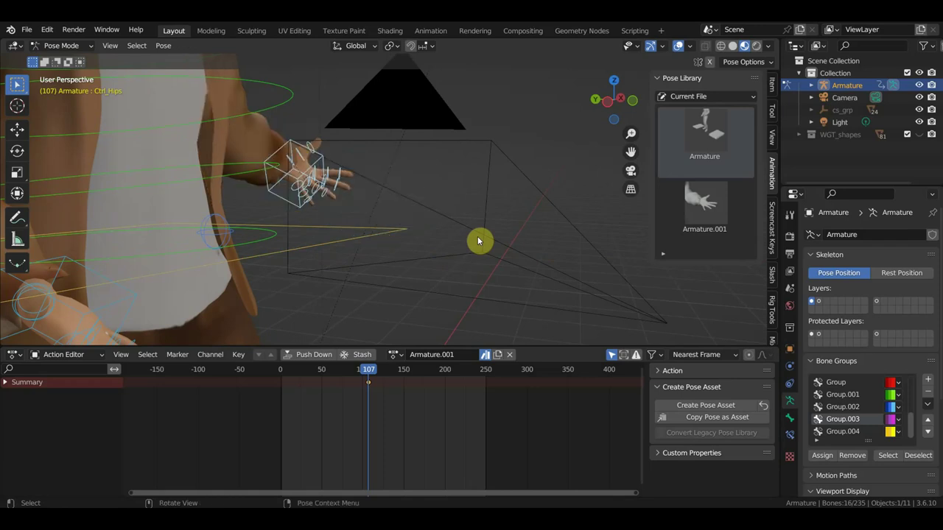
{"action": "key", "text": "alt+r"}
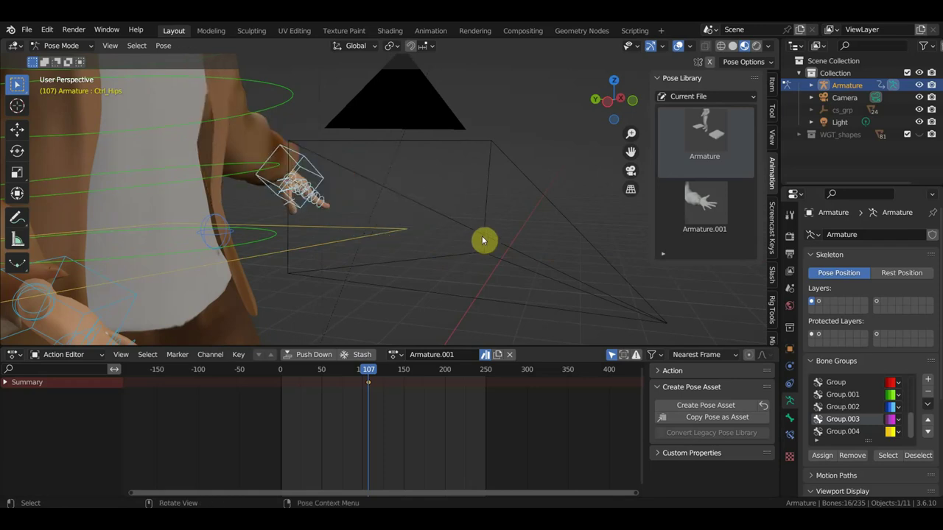
{"action": "middle_click_drag", "start_coordinate": [510, 275], "coordinate": [370, 270]}
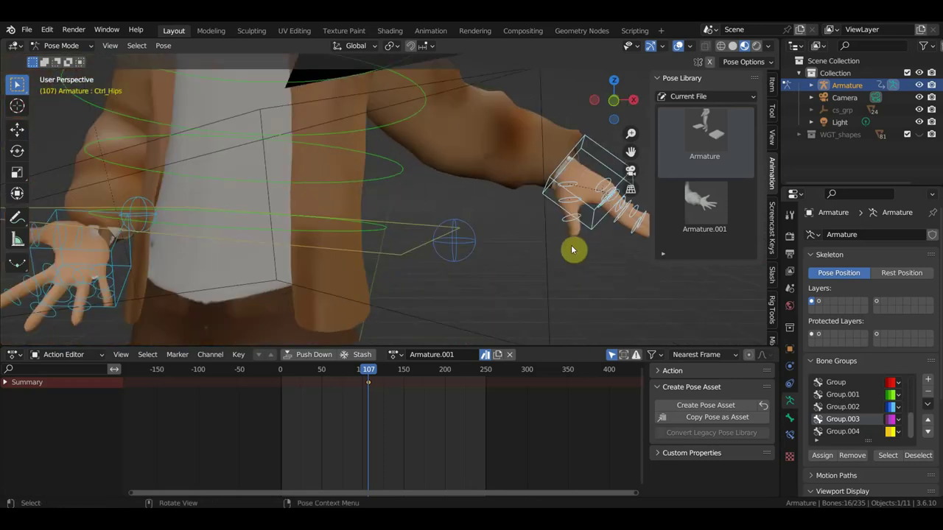
{"action": "mouse_move", "coordinate": [577, 237]}
{"action": "middle_mouse_down"}
{"action": "mouse_move", "coordinate": [331, 257]}
{"action": "mouse_move", "coordinate": [410, 245]}
{"action": "middle_mouse_up"}
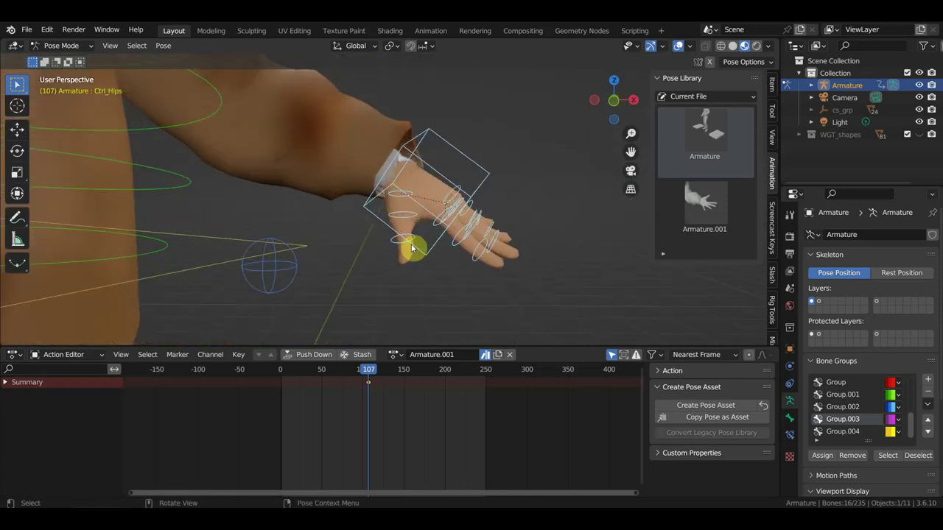
{"action": "double_click", "coordinate": [711, 206]}
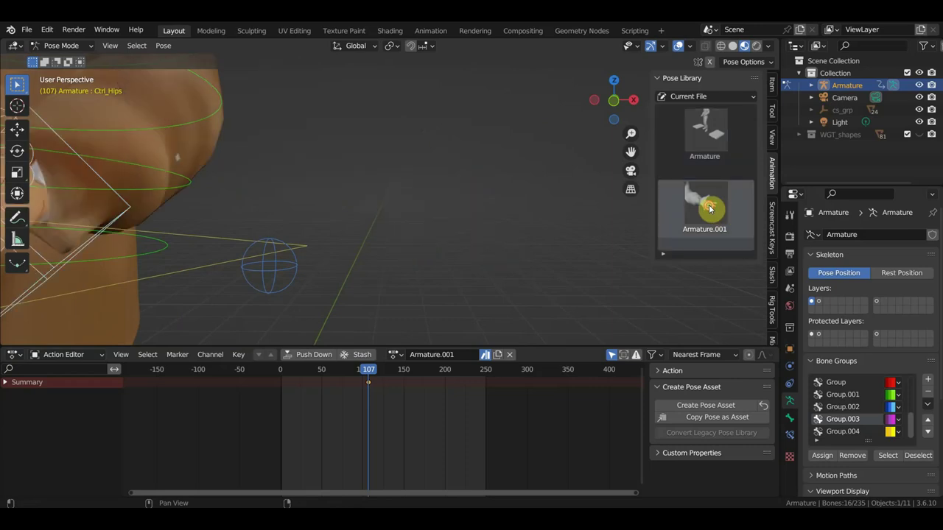
{"action": "key", "text": "ctrl+z"}
Step: Enlarge the 3D viewport and hide the Pose Library sidebar
{"action": "middle_click_drag", "start_coordinate": [363, 257], "coordinate": [461, 255]}
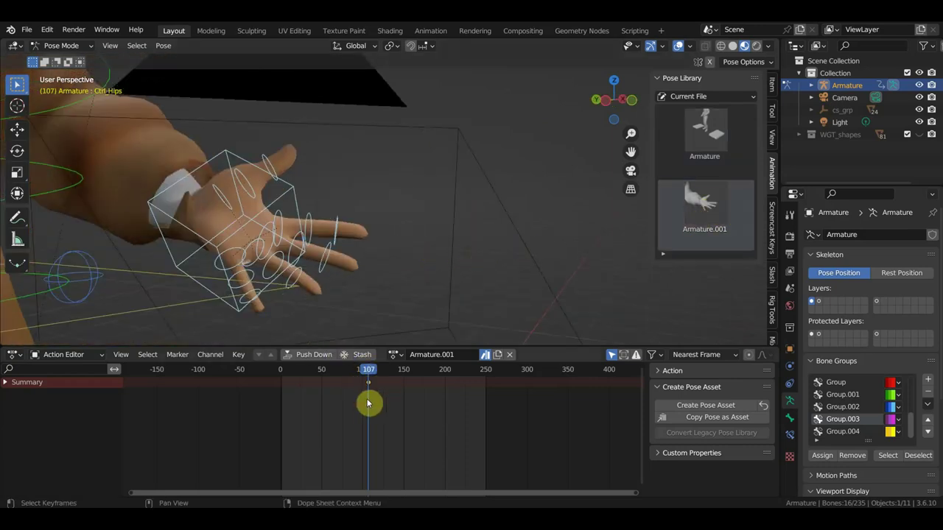
{"action": "scroll", "coordinate": [416, 245], "scroll_direction": "down", "scroll_amount": 5}
{"action": "middle_click_drag", "start_coordinate": [410, 250], "coordinate": [341, 258]}
{"action": "mouse_move", "coordinate": [312, 262]}
{"action": "middle_mouse_down"}
{"action": "mouse_move", "coordinate": [438, 271]}
{"action": "mouse_move", "coordinate": [324, 245]}
{"action": "mouse_move", "coordinate": [478, 270]}
{"action": "mouse_move", "coordinate": [490, 335]}
{"action": "middle_mouse_up"}
{"action": "scroll", "coordinate": [477, 269], "scroll_direction": "up", "scroll_amount": 2}
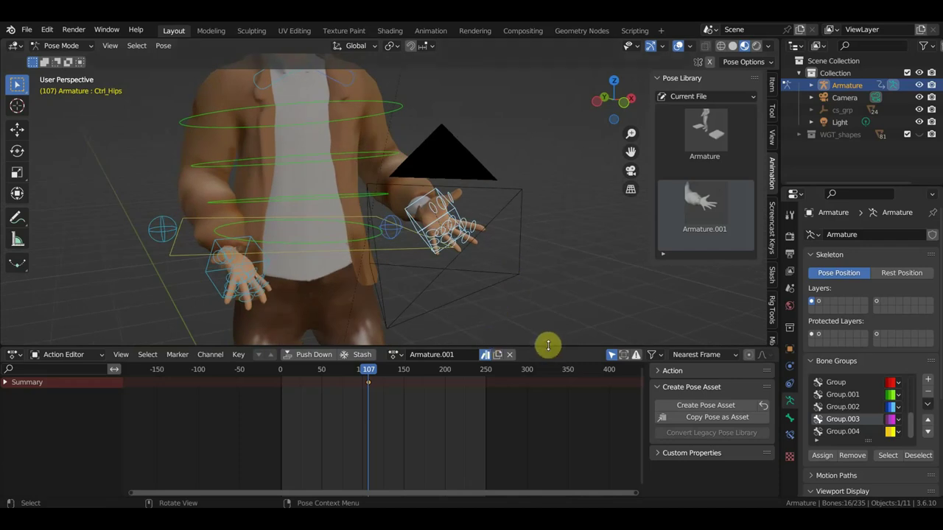
{"action": "left_click_drag", "start_coordinate": [547, 345], "coordinate": [557, 419]}
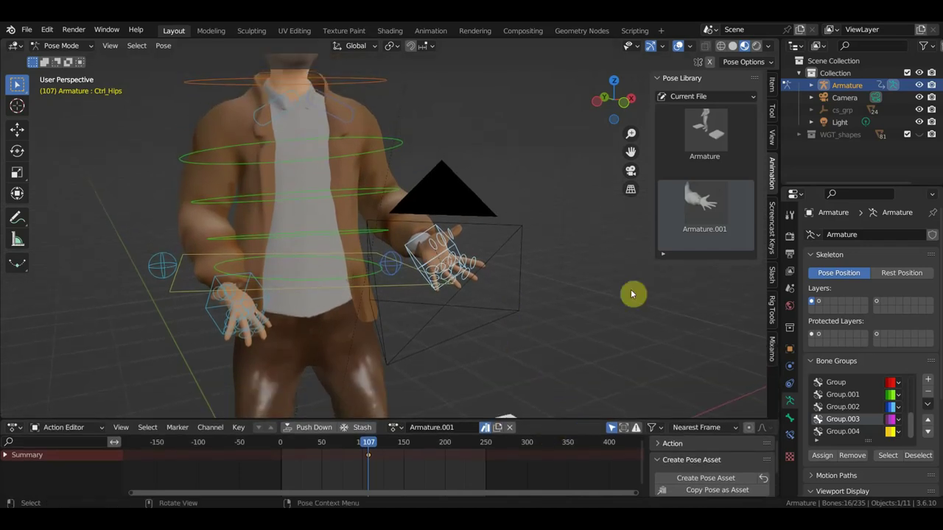
{"action": "key", "text": "n"}
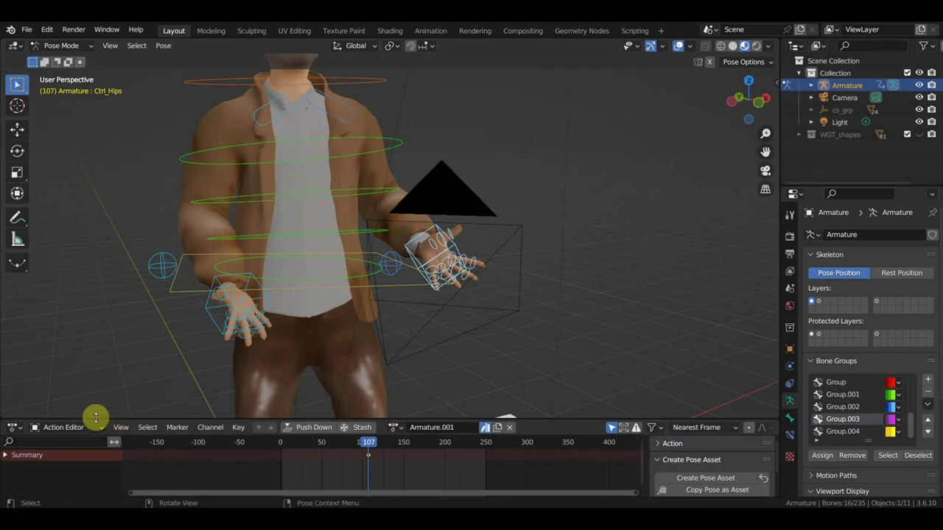
Step: Shrink the 3D viewport slightly and change the bottom editor to a Timeline
{"action": "left_click_drag", "start_coordinate": [96, 419], "coordinate": [101, 370]}
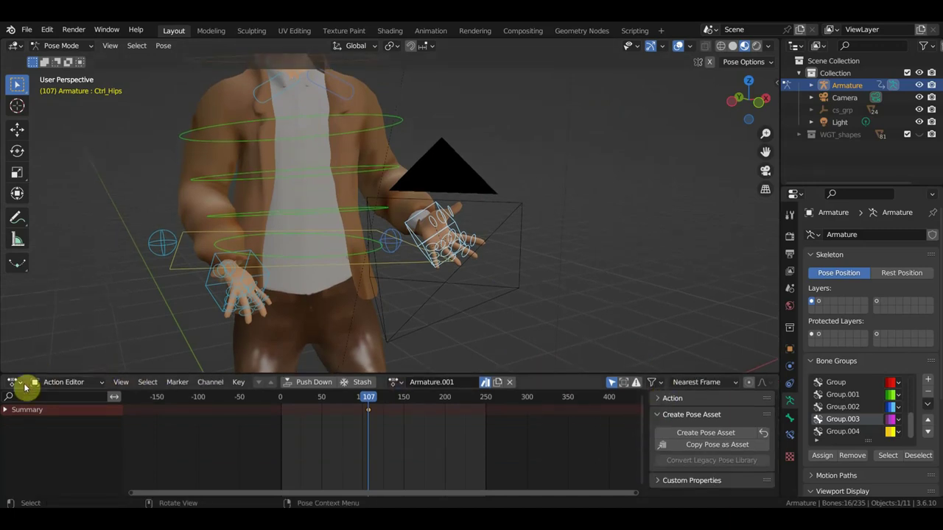
{"action": "left_click", "coordinate": [17, 382]}
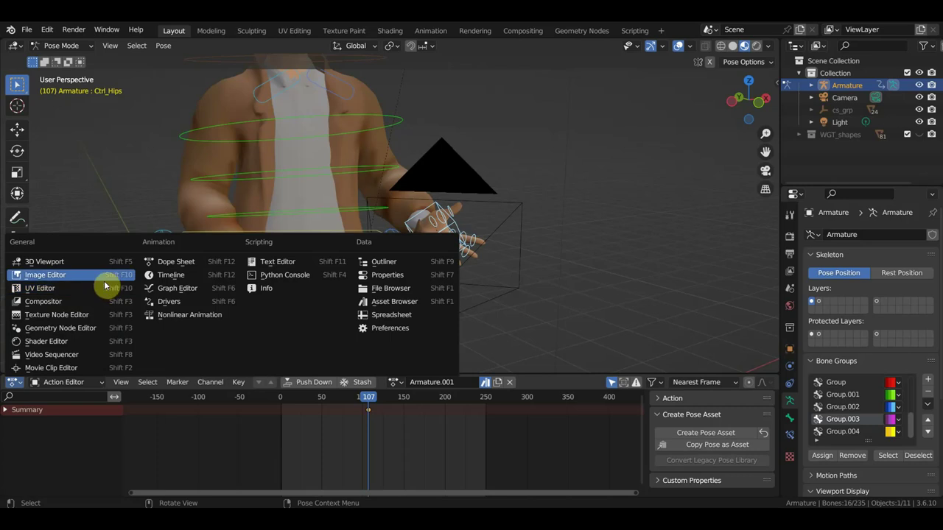
{"action": "left_click", "coordinate": [184, 274]}
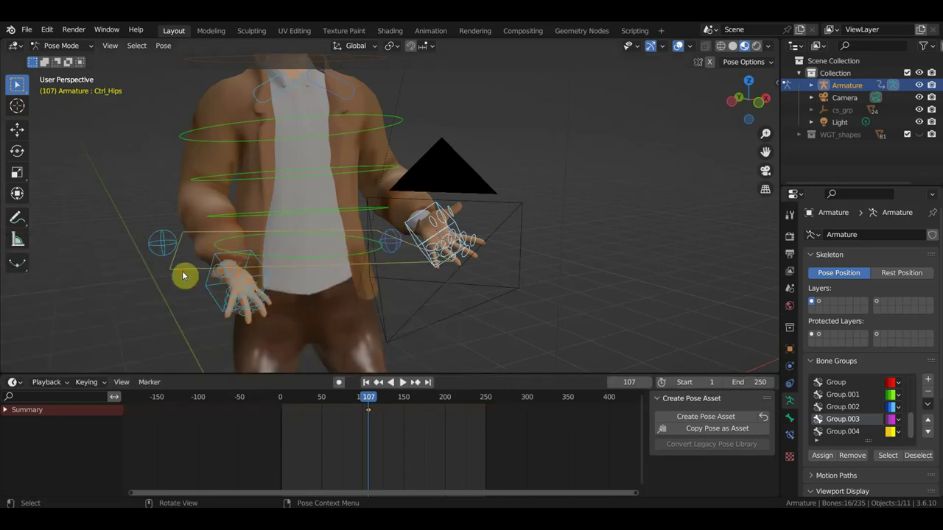
{"action": "scroll", "coordinate": [434, 274], "scroll_direction": "down", "scroll_amount": 2}
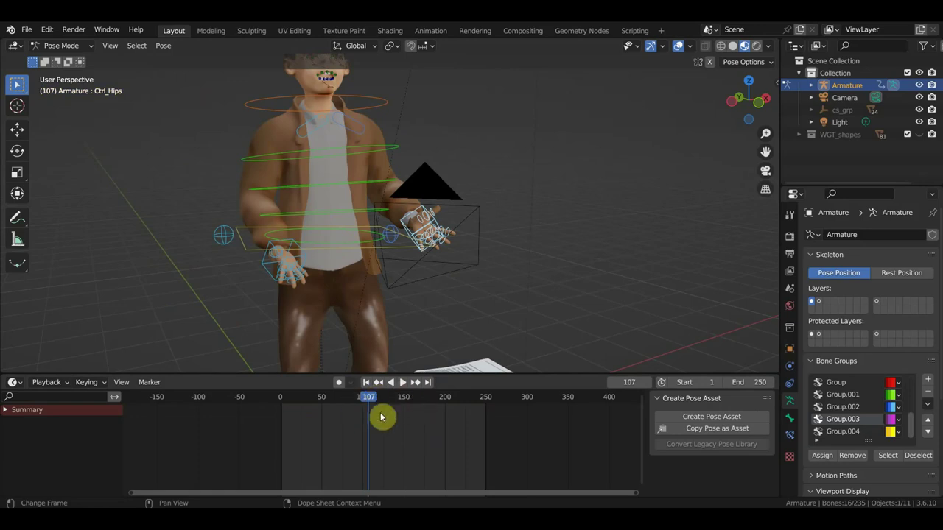
{"action": "scroll", "coordinate": [437, 254], "scroll_direction": "up", "scroll_amount": 3}
{"action": "mouse_move", "coordinate": [439, 257]}
{"action": "middle_mouse_down"}
{"action": "mouse_move", "coordinate": [482, 270]}
{"action": "mouse_move", "coordinate": [470, 270]}
{"action": "middle_mouse_up"}
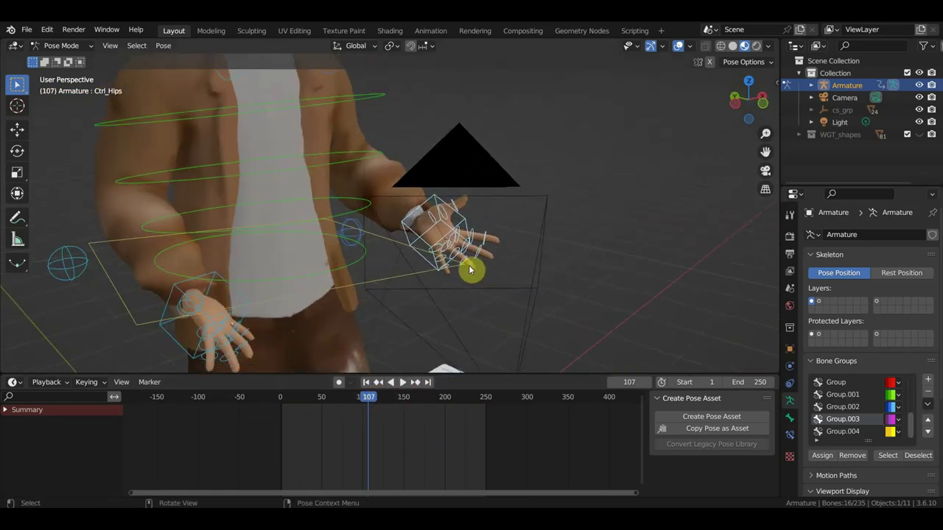
{"action": "scroll", "coordinate": [490, 276], "scroll_direction": "down", "scroll_amount": 3}
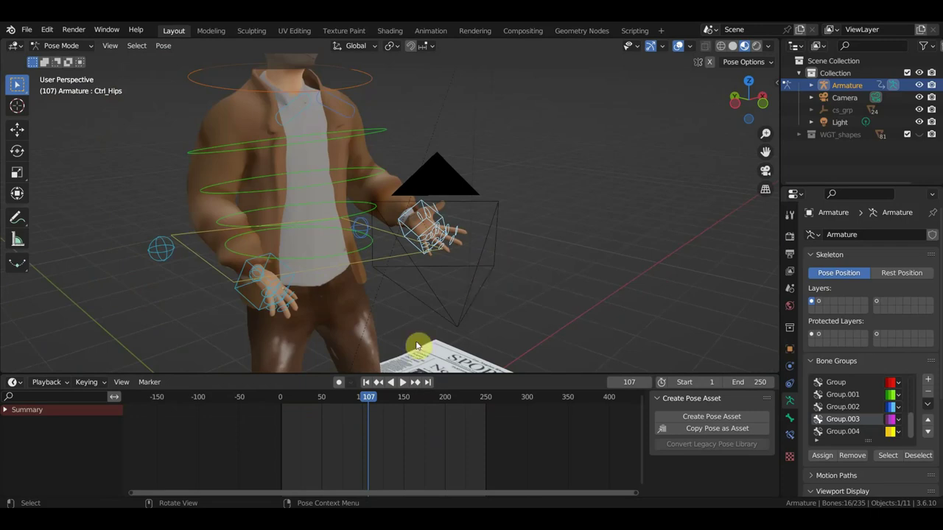
Step: Switch the bottom editor to the Dope Sheet and then back to a Timeline
{"action": "left_click", "coordinate": [13, 381]}
{"action": "left_click", "coordinate": [14, 383]}
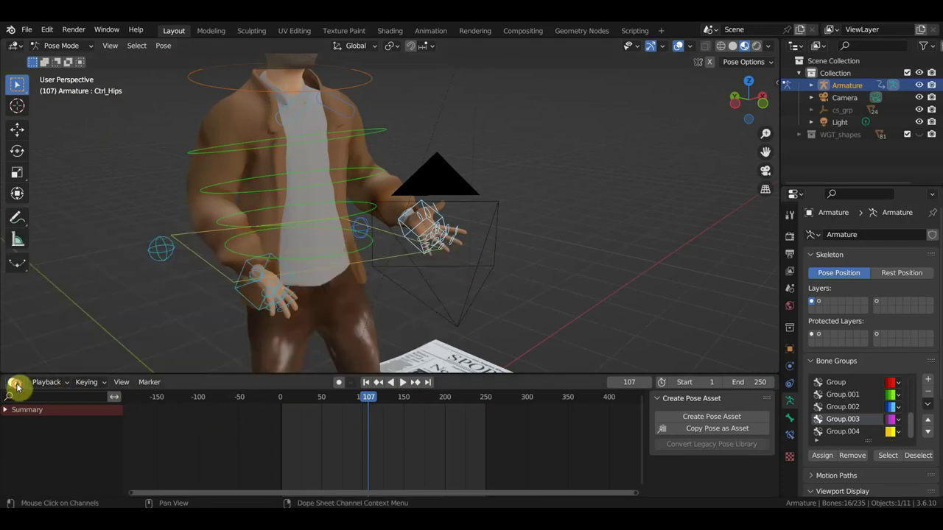
{"action": "left_click", "coordinate": [25, 383]}
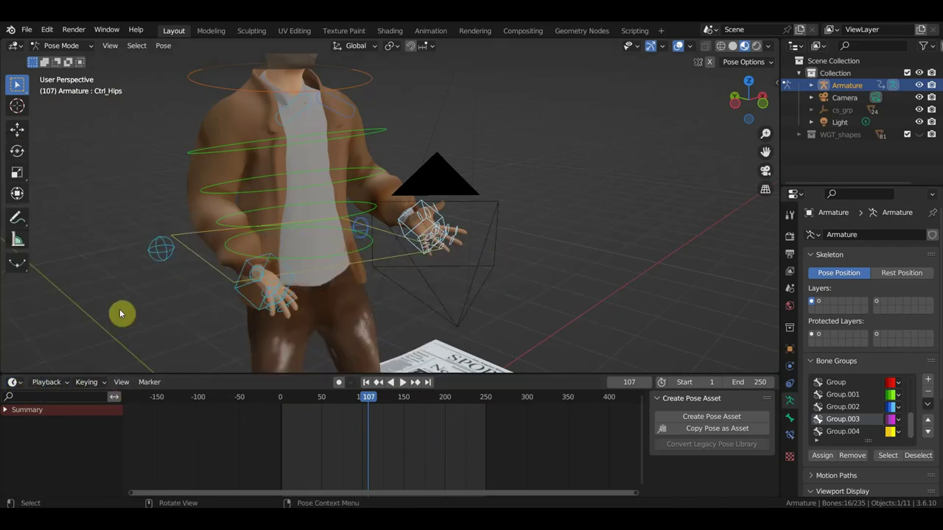
{"action": "left_click", "coordinate": [12, 382]}
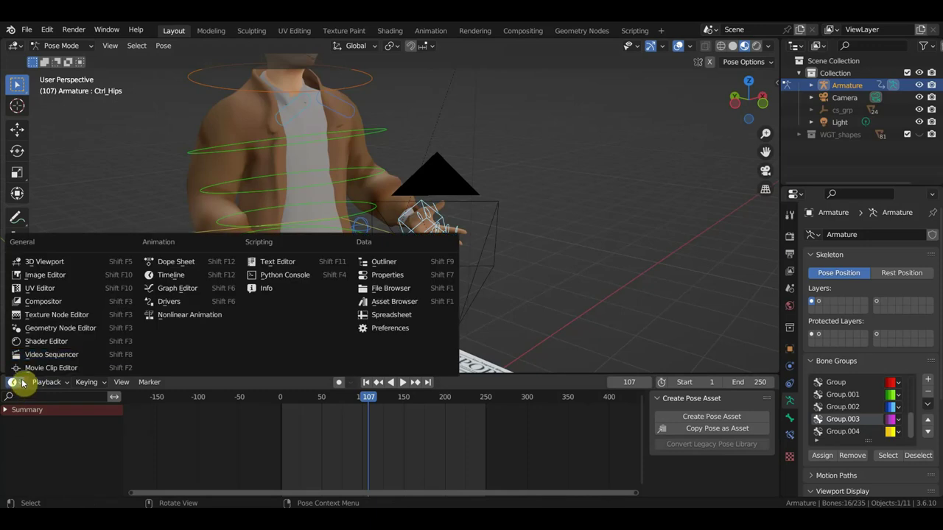
{"action": "left_click", "coordinate": [180, 263]}
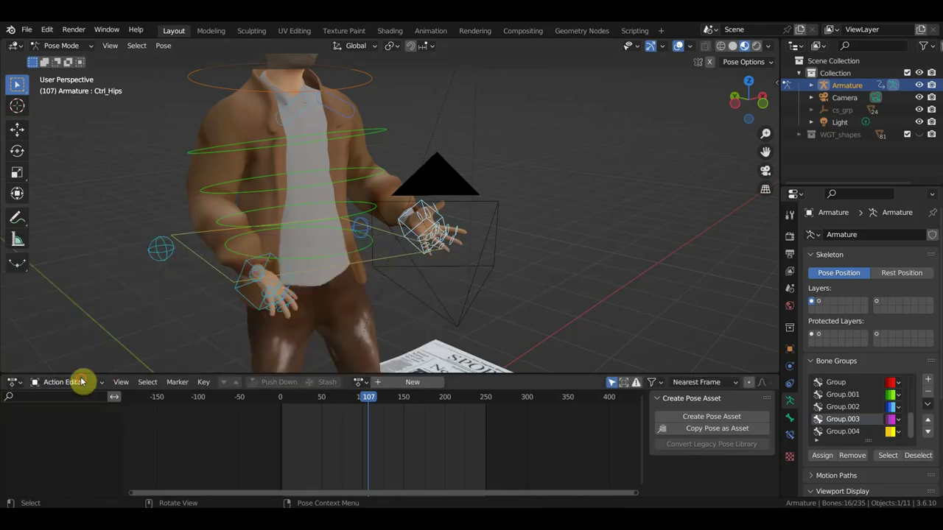
{"action": "left_click", "coordinate": [82, 381]}
{"action": "left_click", "coordinate": [74, 393]}
{"action": "left_click", "coordinate": [20, 384]}
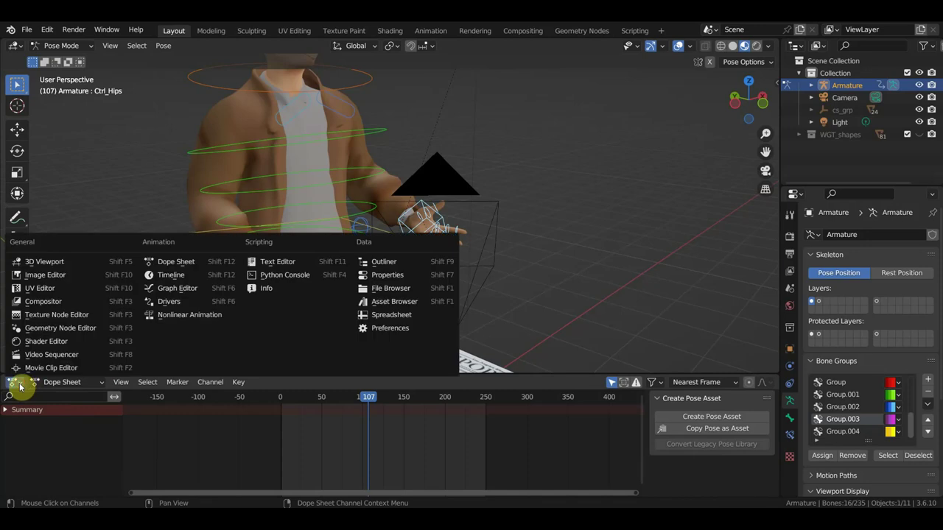
{"action": "left_click", "coordinate": [20, 384]}
{"action": "left_click", "coordinate": [16, 385]}
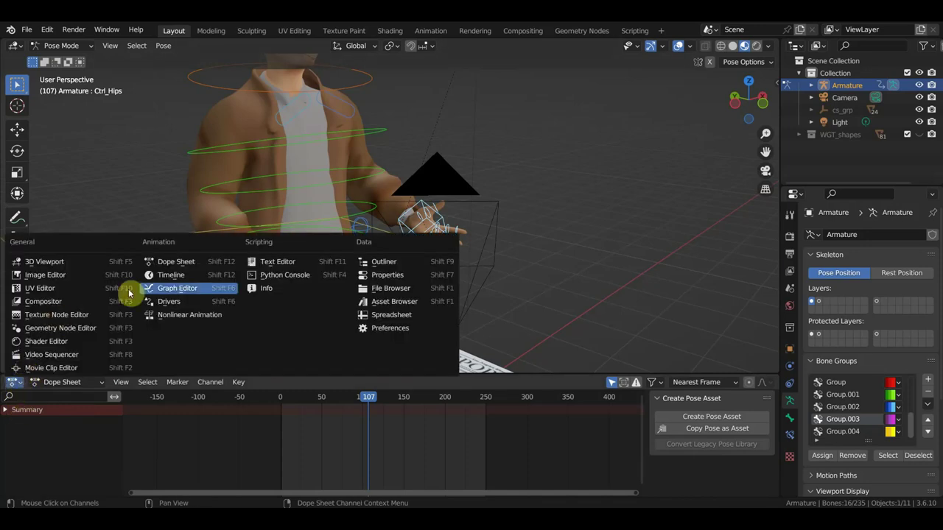
{"action": "left_click", "coordinate": [169, 275]}
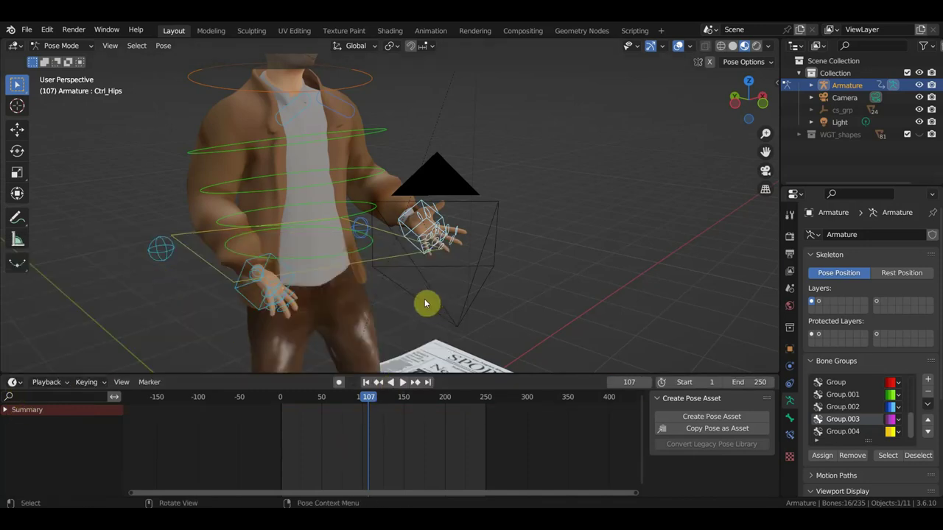
Step: Select all rig bones and fit the whole animation range with View > Frame All
{"action": "key", "text": "a"}
{"action": "scroll", "coordinate": [414, 419], "scroll_direction": "down", "scroll_amount": 2}
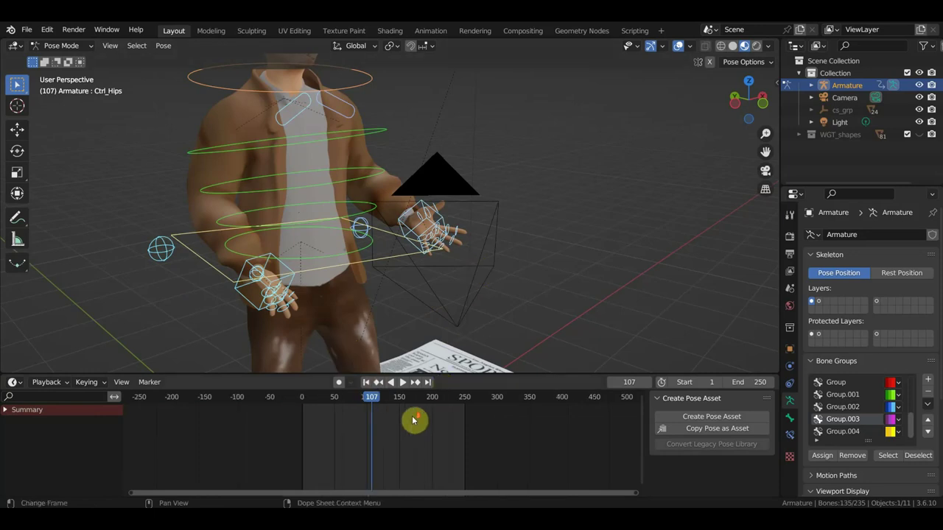
{"action": "scroll", "coordinate": [410, 434], "scroll_direction": "up", "scroll_amount": 1, "text": "ctrl"}
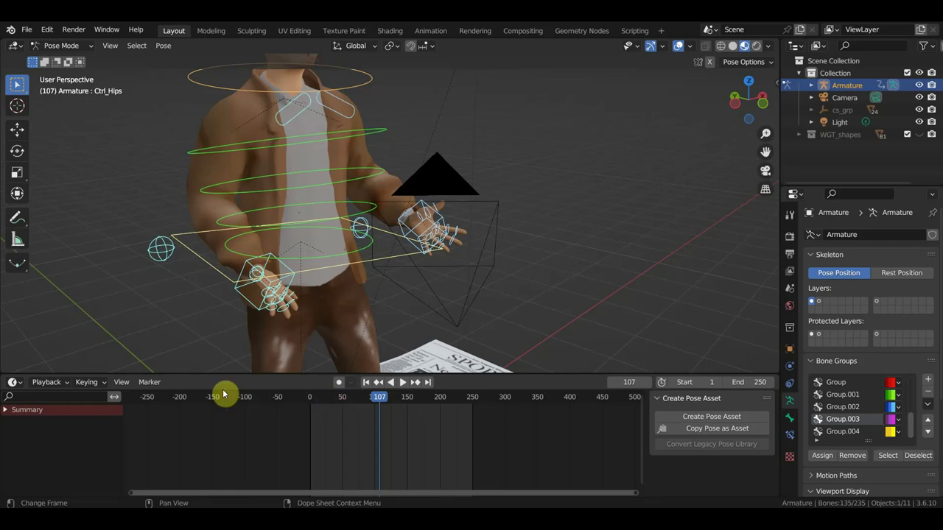
{"action": "left_click", "coordinate": [121, 382]}
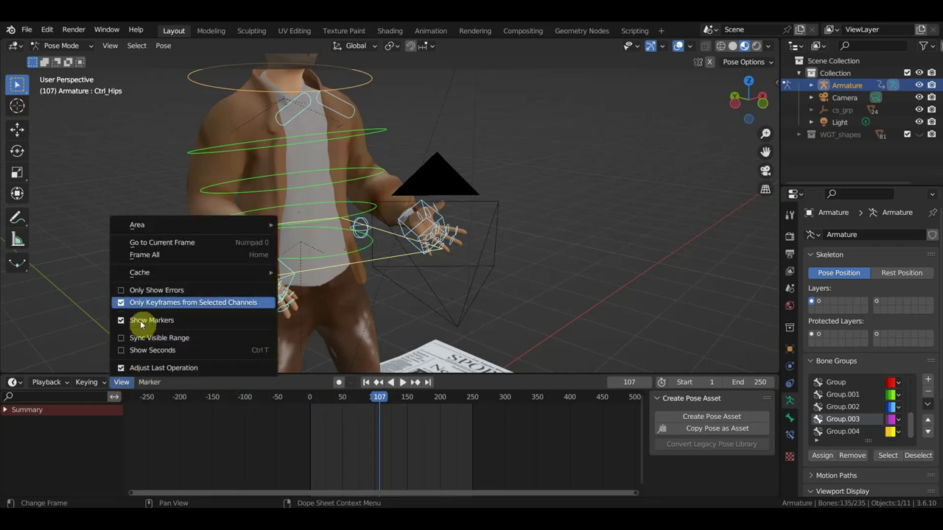
{"action": "left_click", "coordinate": [144, 254]}
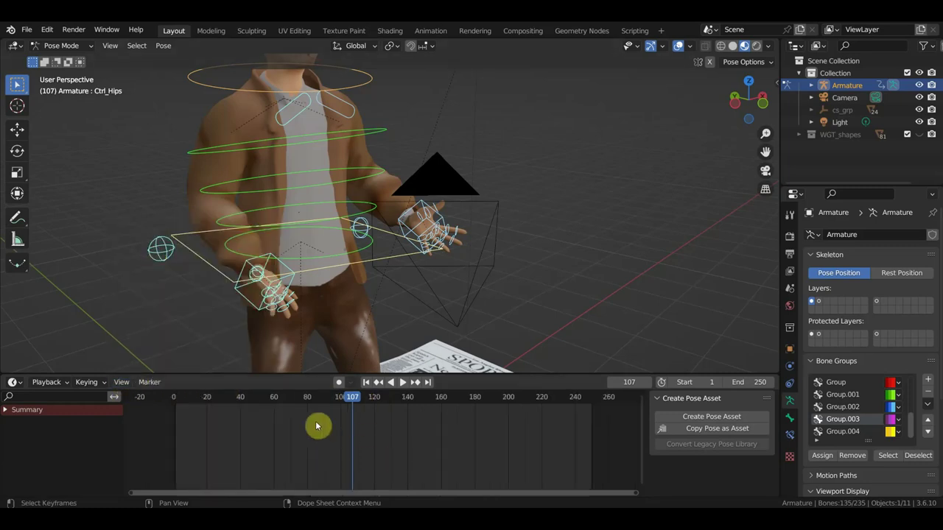
Step: Box-select the control bones and save their pose as 'Armature.001'
{"action": "scroll", "coordinate": [486, 326], "scroll_direction": "down", "scroll_amount": 5}
{"action": "left_click_drag", "start_coordinate": [456, 367], "coordinate": [220, 168]}
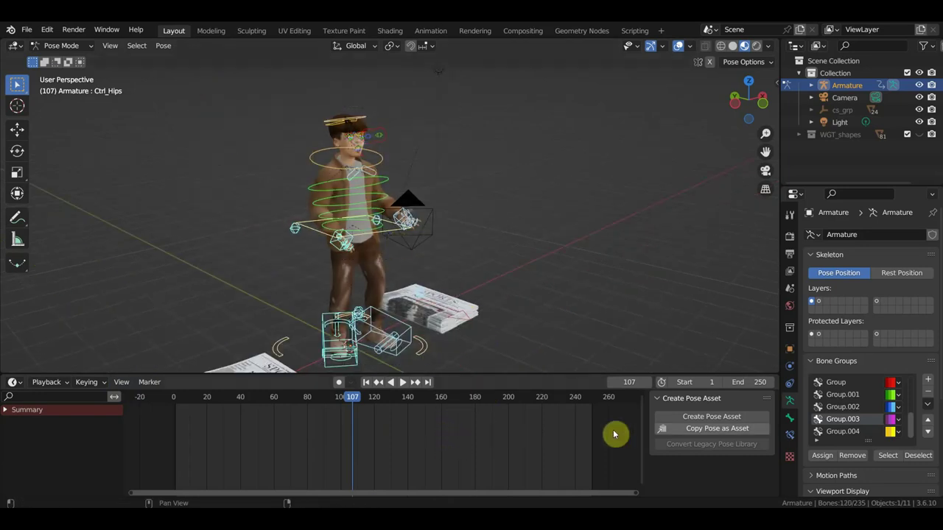
{"action": "left_click", "coordinate": [673, 433]}
{"action": "right_click", "coordinate": [694, 263]}
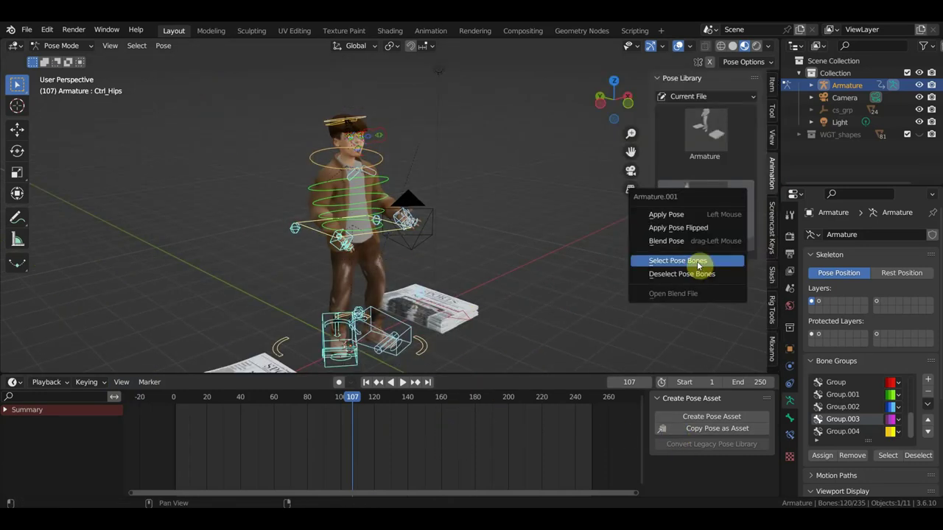
Step: Switch the bottom area to an enlarged Asset Browser showing Unassigned assets
{"action": "left_click", "coordinate": [18, 383]}
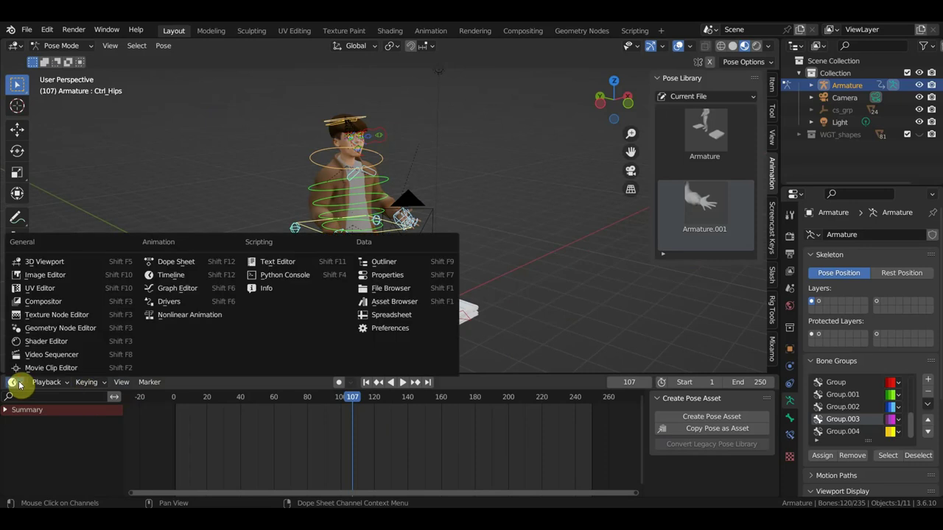
{"action": "left_click", "coordinate": [394, 301]}
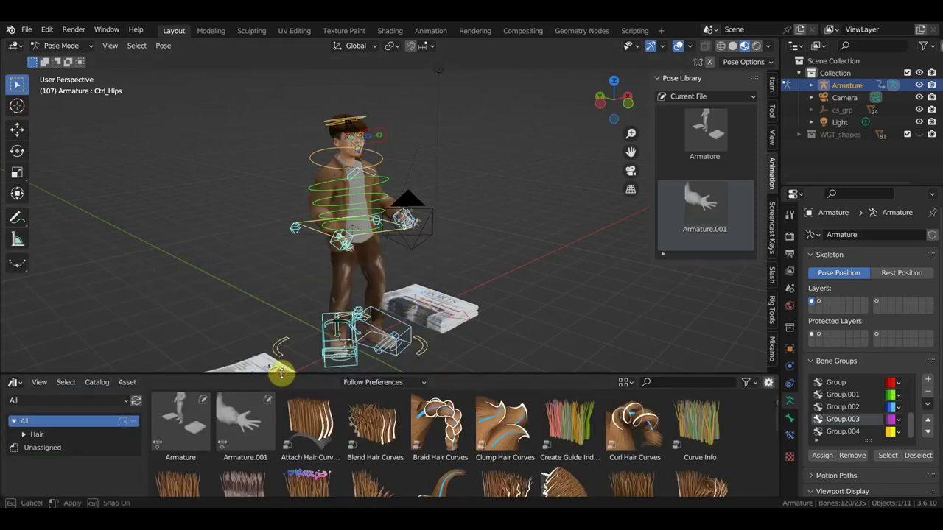
{"action": "left_click_drag", "start_coordinate": [280, 375], "coordinate": [280, 277]}
{"action": "left_click", "coordinate": [40, 351]}
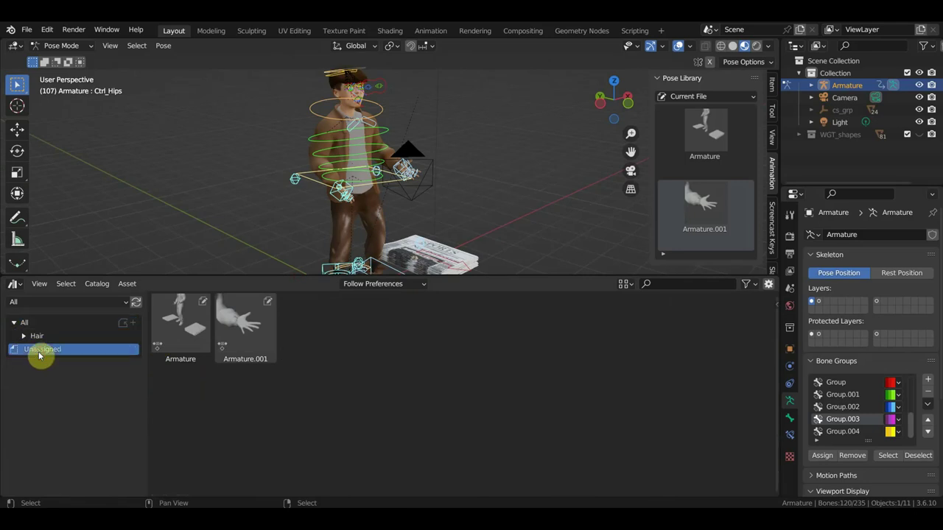
Step: Clear the Armature.001 and Armature pose assets from the library
{"action": "right_click", "coordinate": [240, 331]}
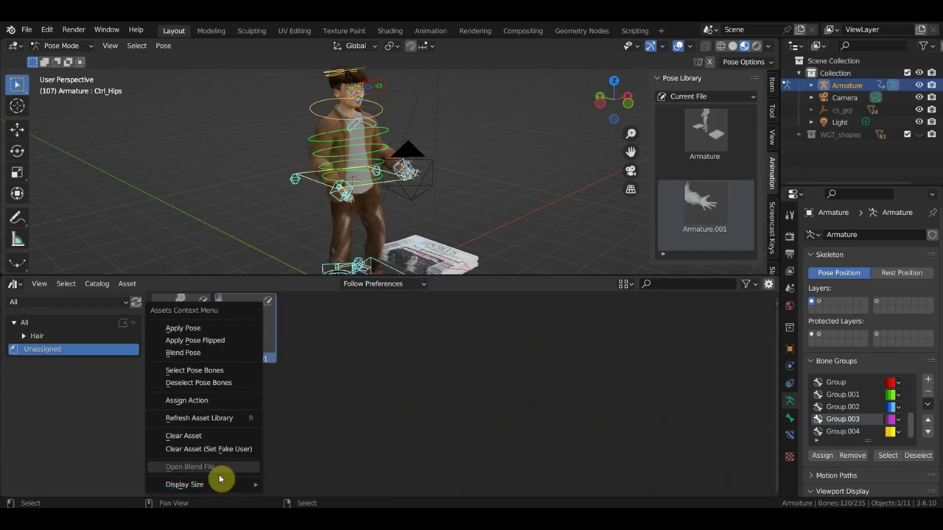
{"action": "mouse_move", "coordinate": [203, 485]}
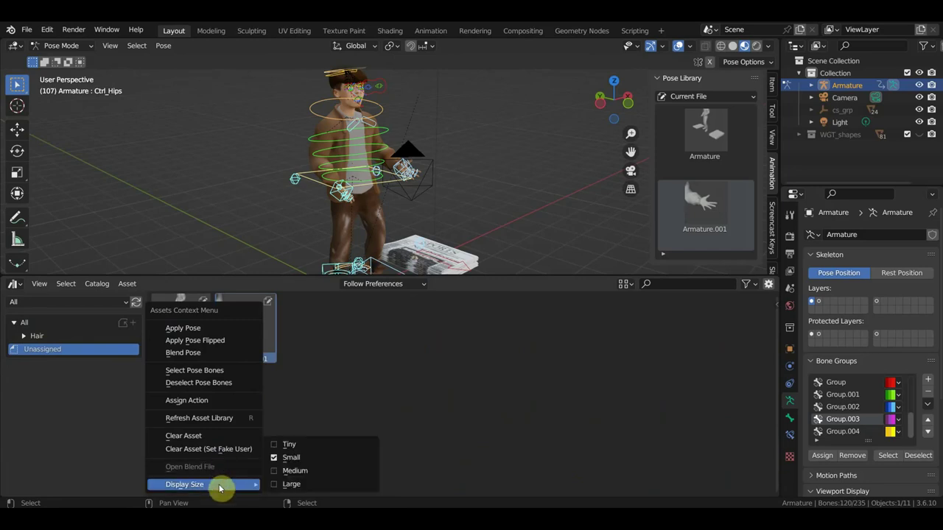
{"action": "left_click", "coordinate": [316, 456]}
{"action": "right_click", "coordinate": [245, 327]}
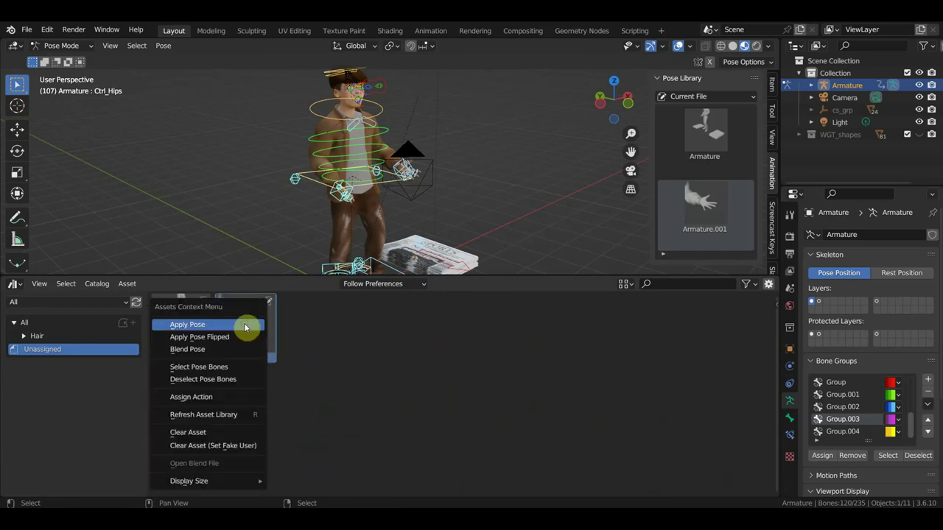
{"action": "left_click", "coordinate": [245, 325]}
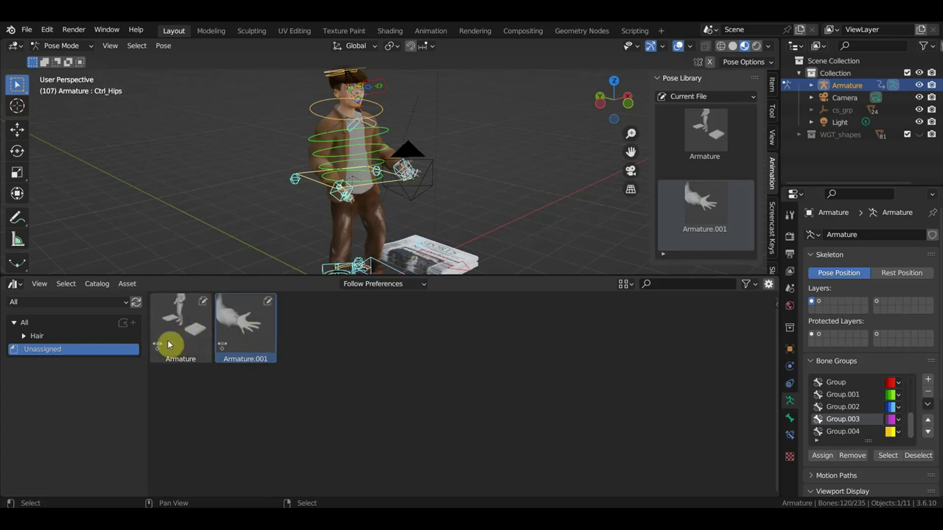
{"action": "right_click", "coordinate": [268, 304]}
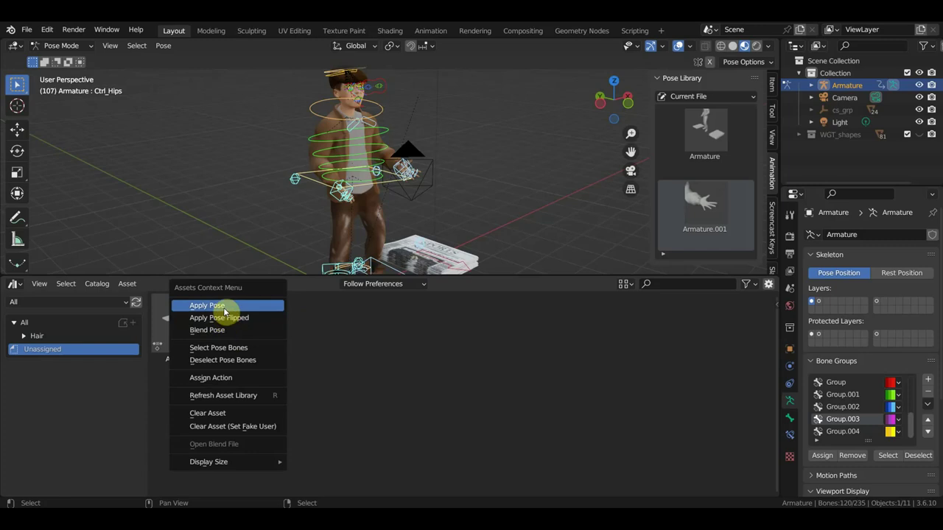
{"action": "left_click", "coordinate": [237, 414]}
{"action": "right_click", "coordinate": [190, 345]}
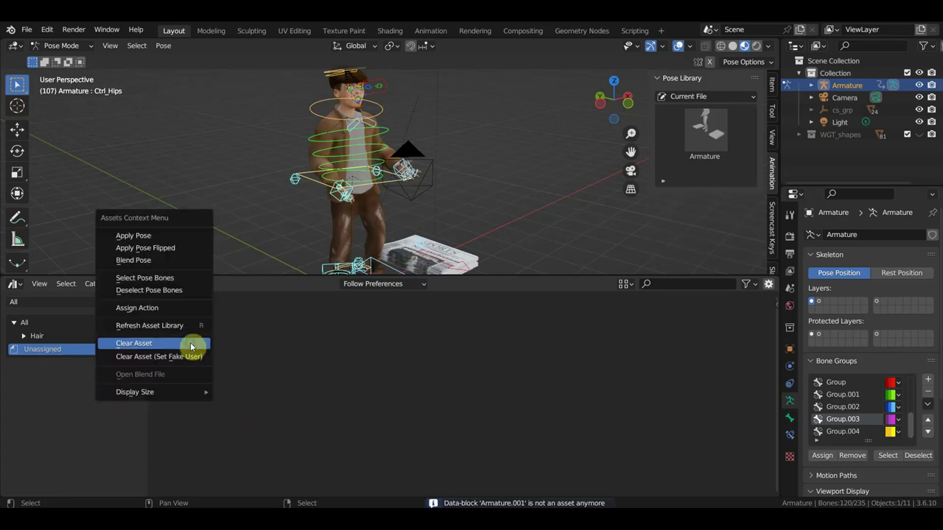
{"action": "left_click", "coordinate": [155, 344]}
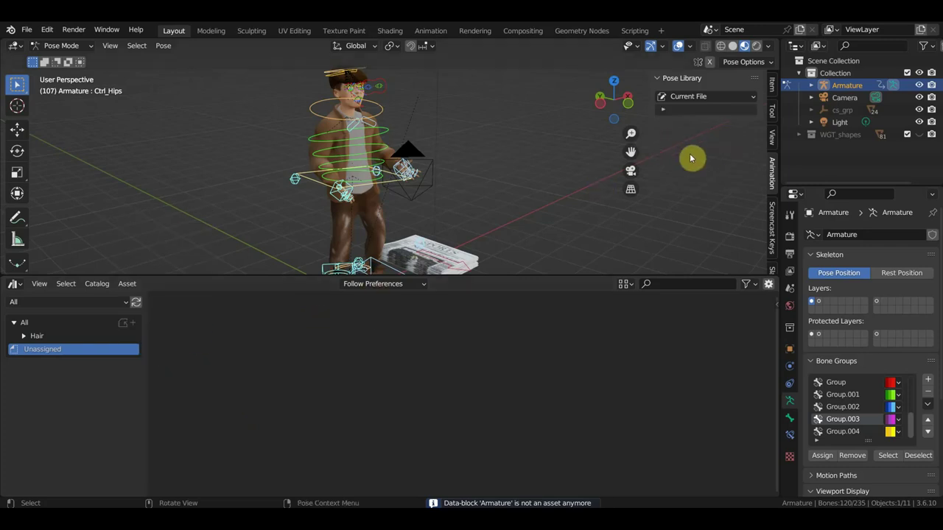
Step: Deselect all bones, restore the bottom area to a Timeline, and move to frame 71
{"action": "key", "text": "n"}
{"action": "key", "text": "alt+a"}
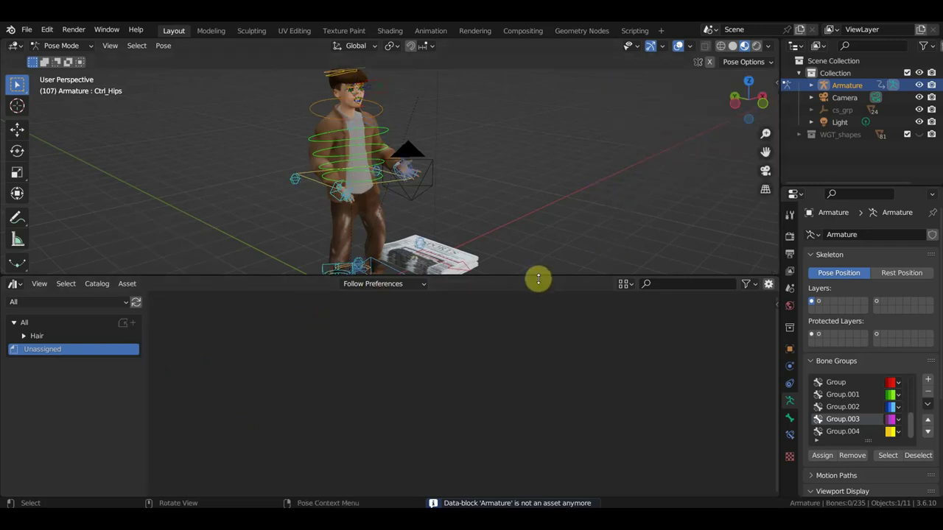
{"action": "mouse_move", "coordinate": [537, 276]}
{"action": "left_mouse_down"}
{"action": "mouse_move", "coordinate": [504, 379]}
{"action": "mouse_move", "coordinate": [209, 100]}
{"action": "left_mouse_up"}
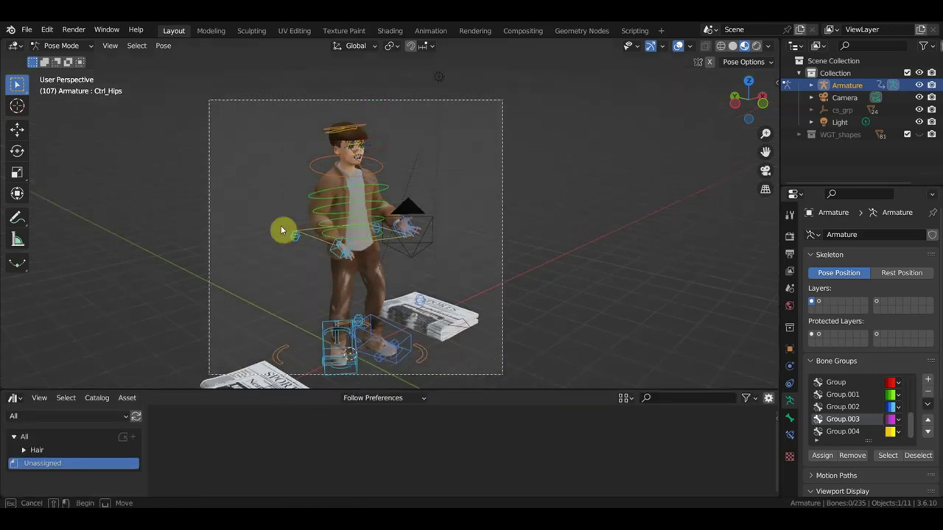
{"action": "left_click", "coordinate": [15, 399]}
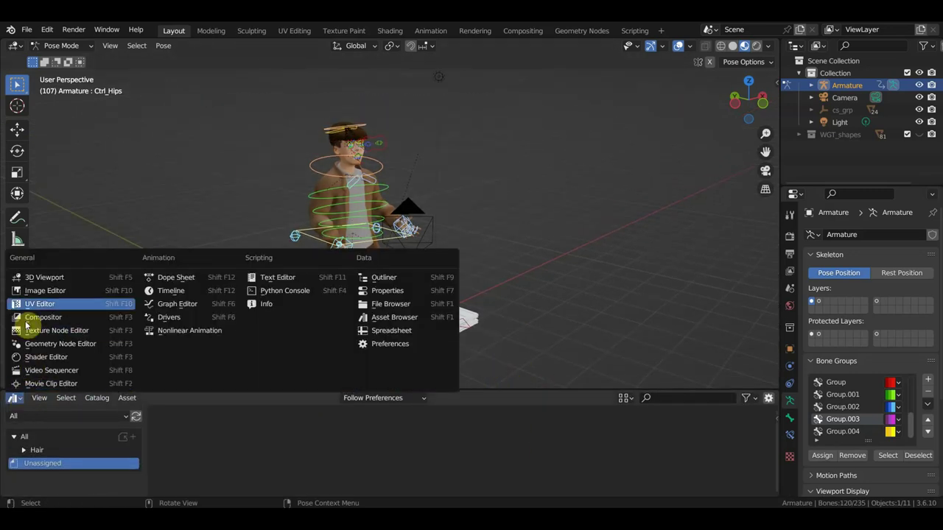
{"action": "left_click", "coordinate": [176, 291]}
{"action": "left_click_drag", "start_coordinate": [354, 419], "coordinate": [293, 435]}
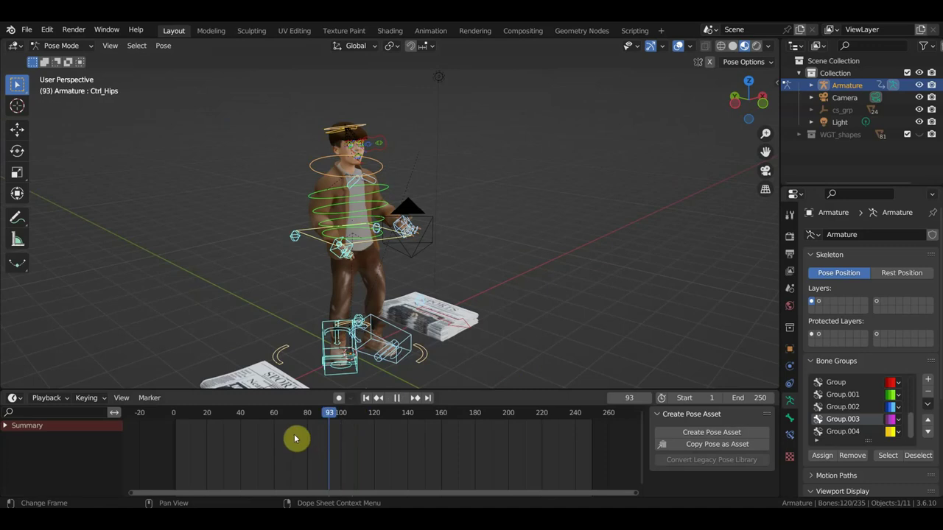
Step: Check the Playback and View menus and hide the timeline's side panel
{"action": "left_click", "coordinate": [65, 401]}
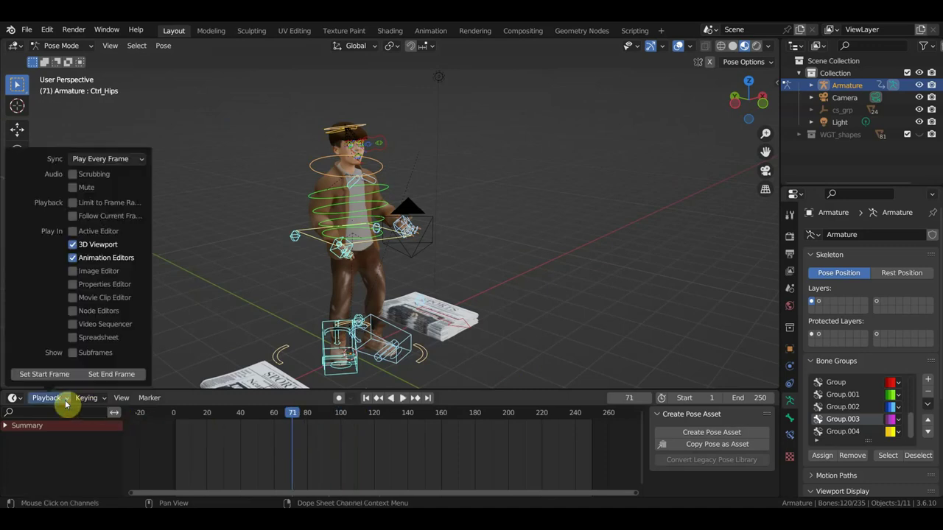
{"action": "left_click", "coordinate": [65, 404]}
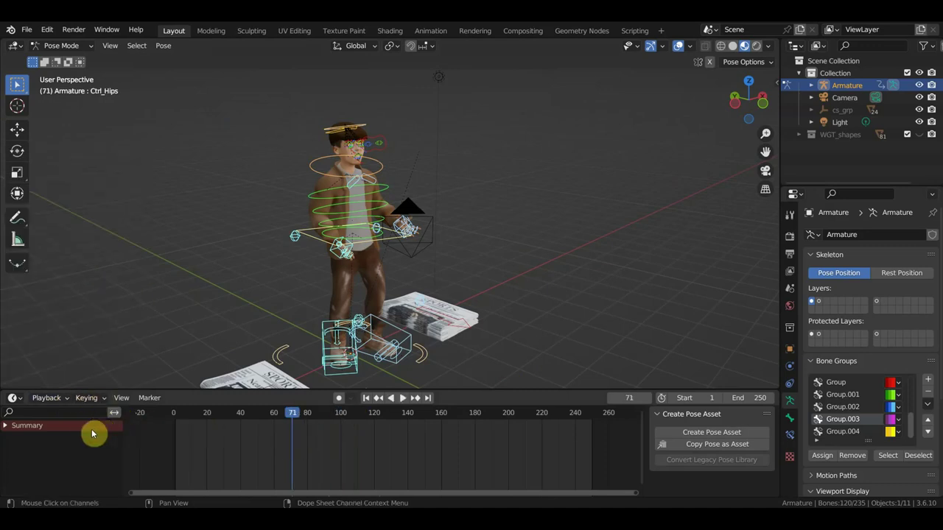
{"action": "left_click", "coordinate": [12, 398]}
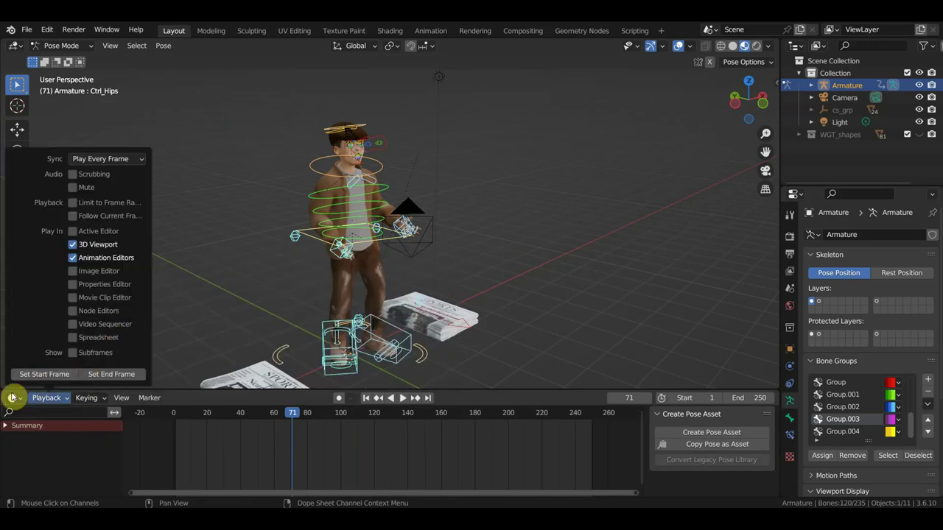
{"action": "left_click", "coordinate": [12, 398]}
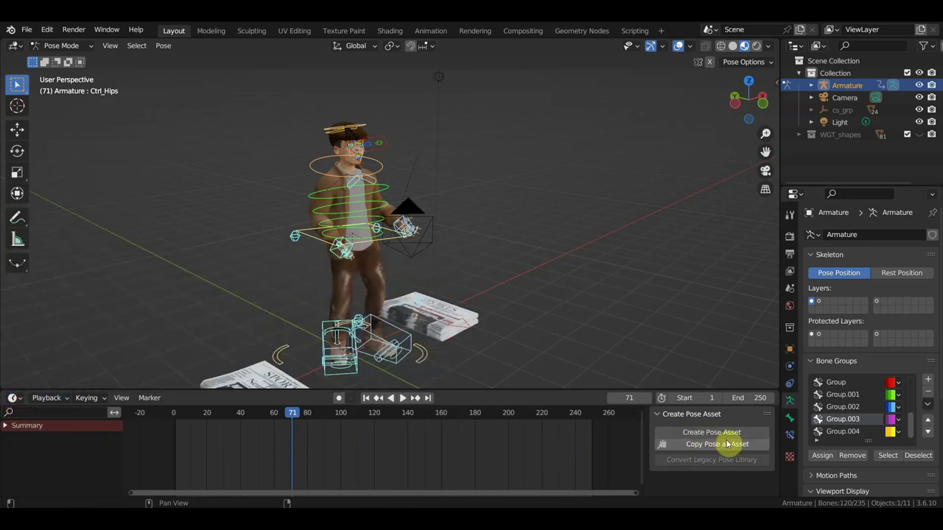
{"action": "key", "text": "n"}
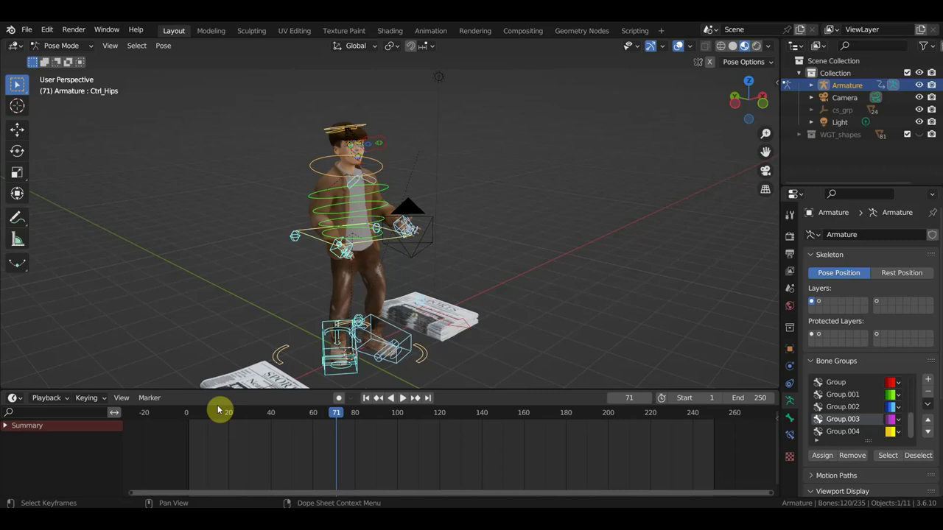
{"action": "left_click", "coordinate": [121, 398]}
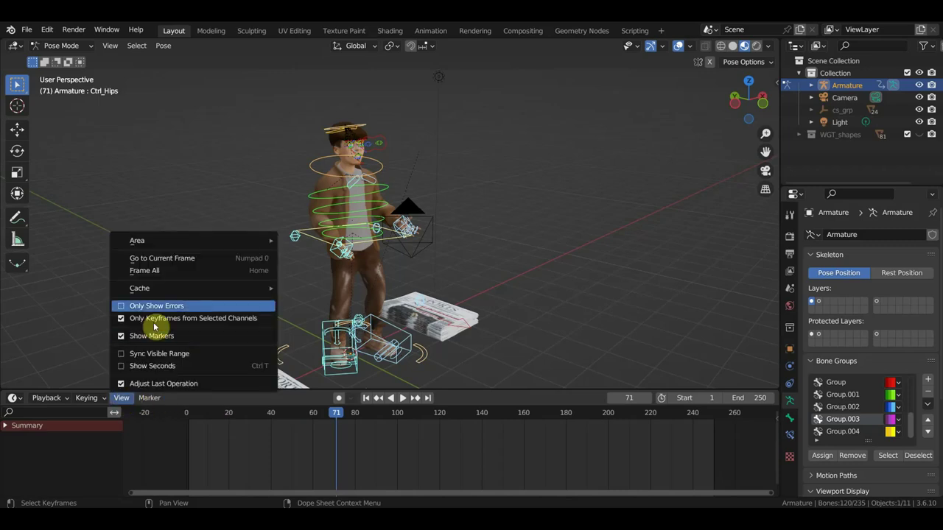
{"action": "left_click", "coordinate": [152, 270]}
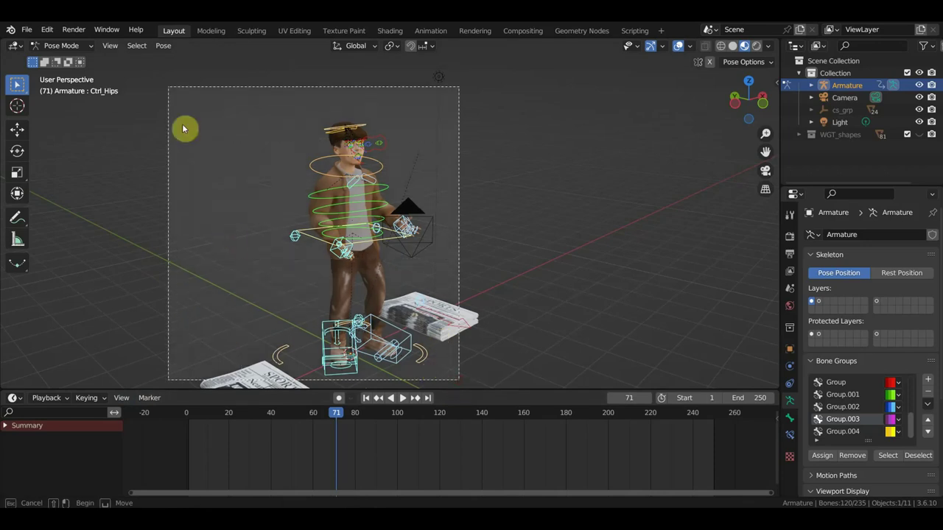
{"action": "left_click", "coordinate": [14, 398]}
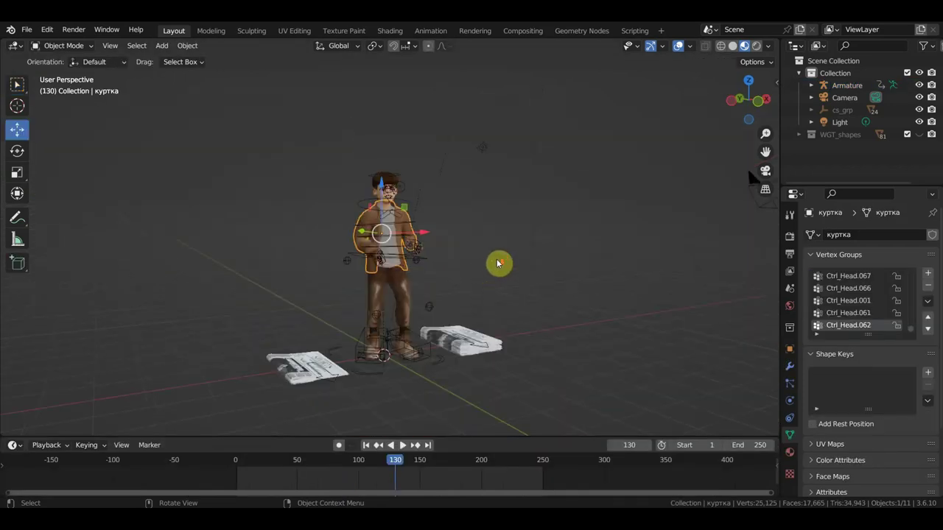
Step: Select the Armature rig and raise the timeline border slightly
{"action": "middle_click_drag", "start_coordinate": [480, 250], "coordinate": [505, 261]}
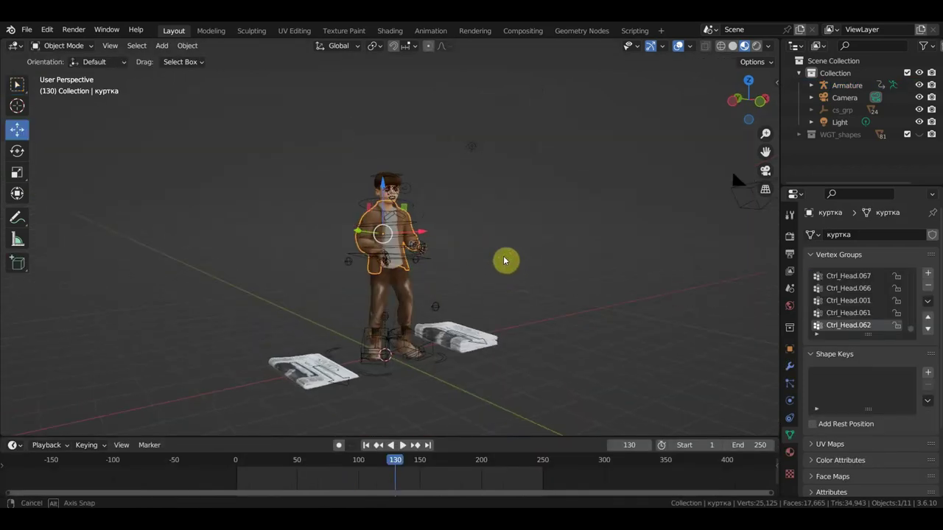
{"action": "left_click", "coordinate": [417, 210]}
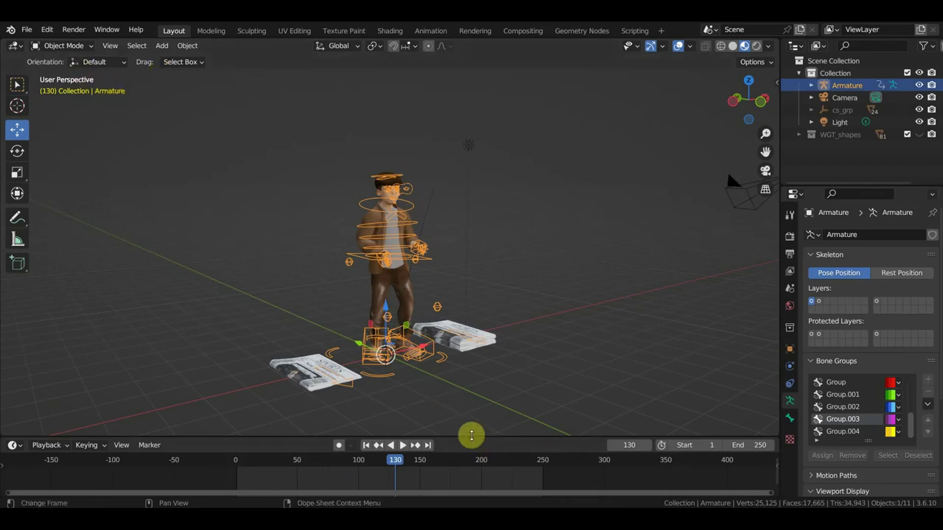
{"action": "left_click_drag", "start_coordinate": [469, 438], "coordinate": [474, 394]}
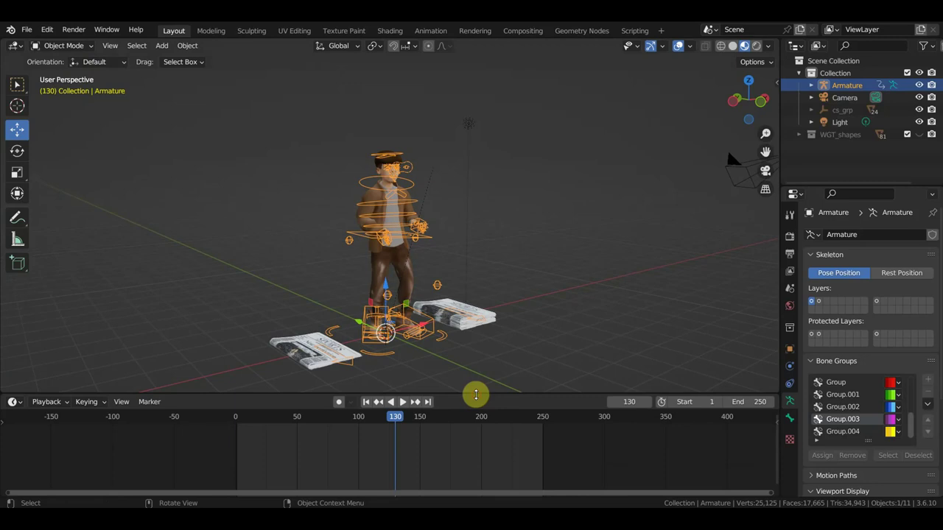
{"action": "mouse_move", "coordinate": [423, 303]}
{"action": "middle_mouse_down"}
{"action": "mouse_move", "coordinate": [380, 299]}
{"action": "mouse_move", "coordinate": [372, 279]}
{"action": "middle_mouse_up"}
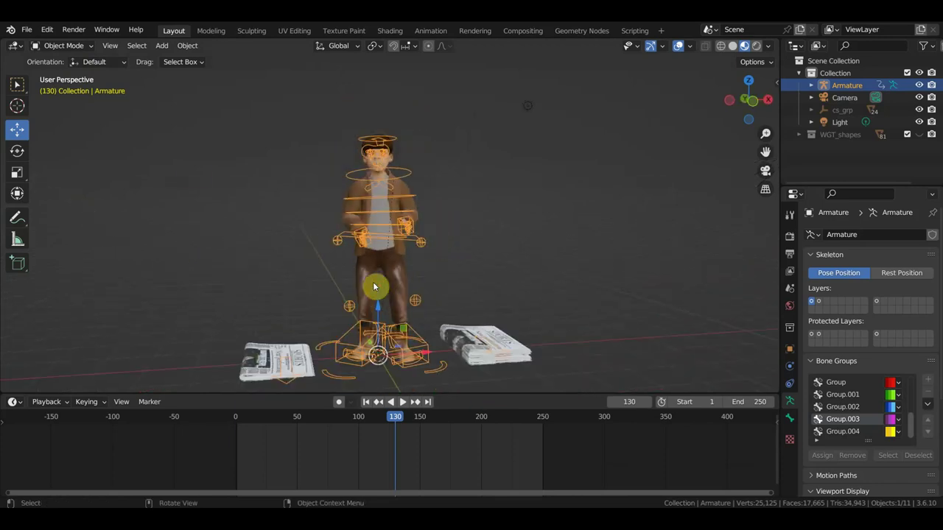
Step: Switch the armature from the mode dropdown into Pose Mode
{"action": "left_click", "coordinate": [59, 46]}
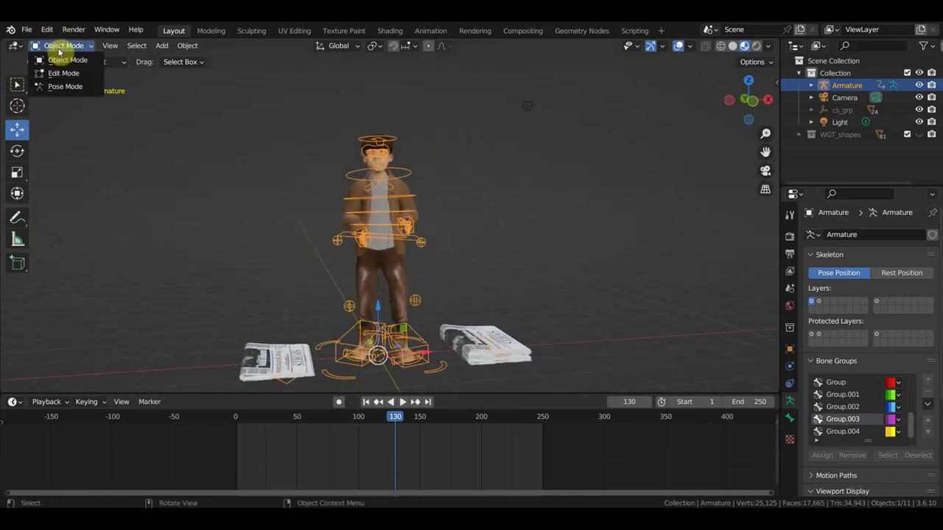
{"action": "left_click", "coordinate": [69, 86]}
{"action": "scroll", "coordinate": [423, 444], "scroll_direction": "up", "scroll_amount": 2}
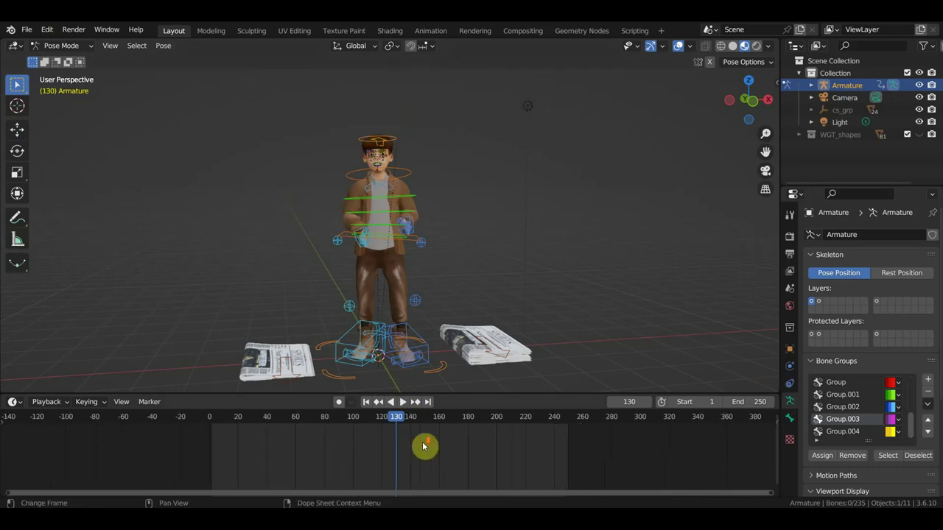
{"action": "scroll", "coordinate": [422, 444], "scroll_direction": "up", "scroll_amount": 1}
{"action": "scroll", "coordinate": [422, 267], "scroll_direction": "up", "scroll_amount": 4}
{"action": "mouse_move", "coordinate": [404, 271]}
{"action": "middle_mouse_down"}
{"action": "mouse_move", "coordinate": [330, 273]}
{"action": "mouse_move", "coordinate": [458, 270]}
{"action": "middle_mouse_up"}
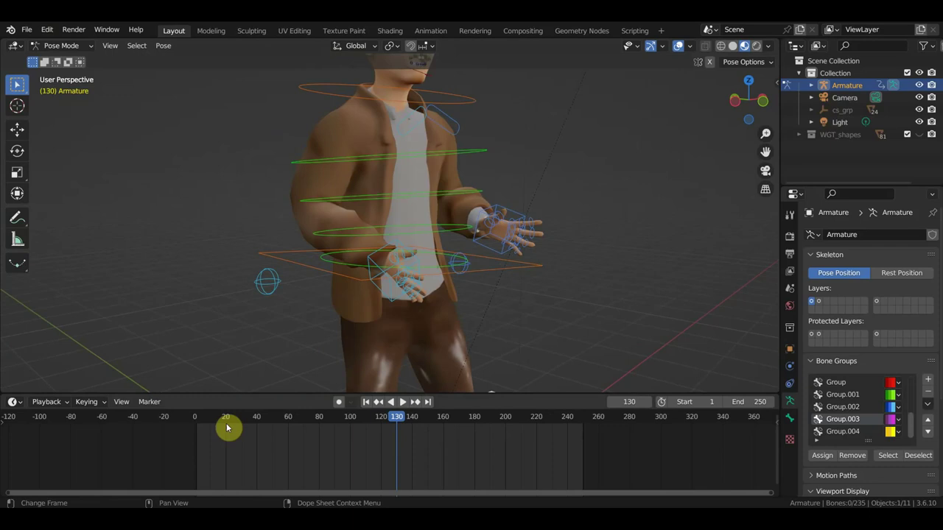
{"action": "mouse_move", "coordinate": [228, 427]}
{"action": "left_mouse_down"}
{"action": "mouse_move", "coordinate": [205, 418]}
{"action": "mouse_move", "coordinate": [378, 440]}
{"action": "left_mouse_up"}
Step: Play the animation and stop it at frame 139
{"action": "key", "text": "space"}
{"action": "left_click_drag", "start_coordinate": [464, 441], "coordinate": [409, 432]}
{"action": "key", "text": "space"}
Step: Box-select the character's hand control bones
{"action": "scroll", "coordinate": [498, 261], "scroll_direction": "up", "scroll_amount": 3}
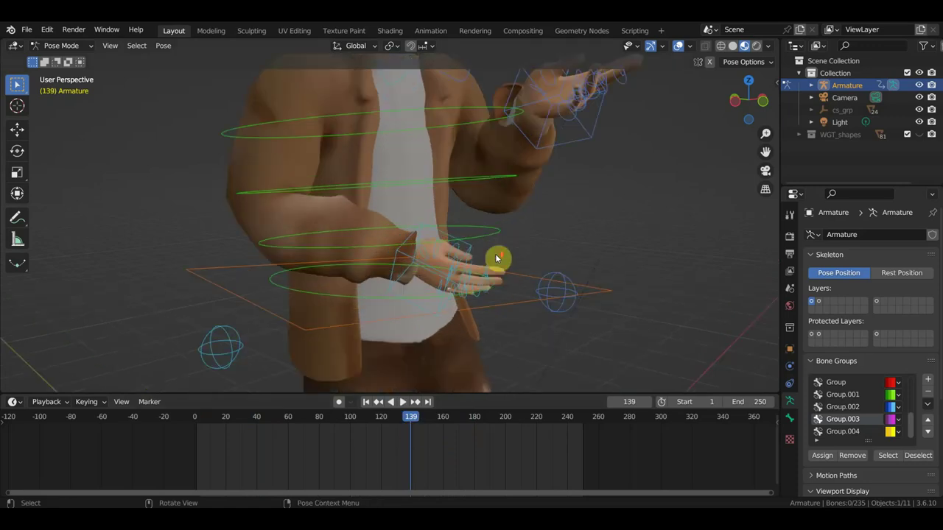
{"action": "mouse_move", "coordinate": [499, 260]}
{"action": "middle_mouse_down"}
{"action": "mouse_move", "coordinate": [608, 209]}
{"action": "mouse_move", "coordinate": [444, 286]}
{"action": "mouse_move", "coordinate": [532, 265]}
{"action": "middle_mouse_up"}
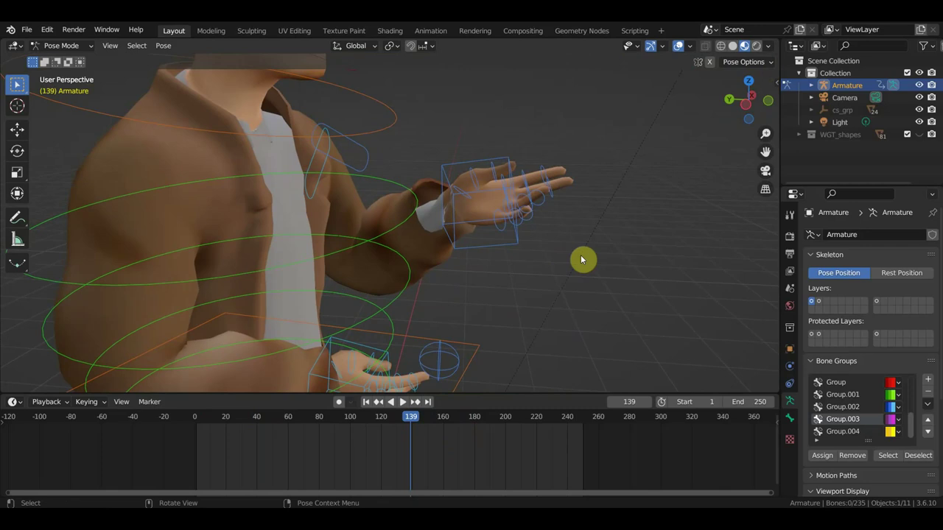
{"action": "left_click_drag", "start_coordinate": [578, 255], "coordinate": [440, 153]}
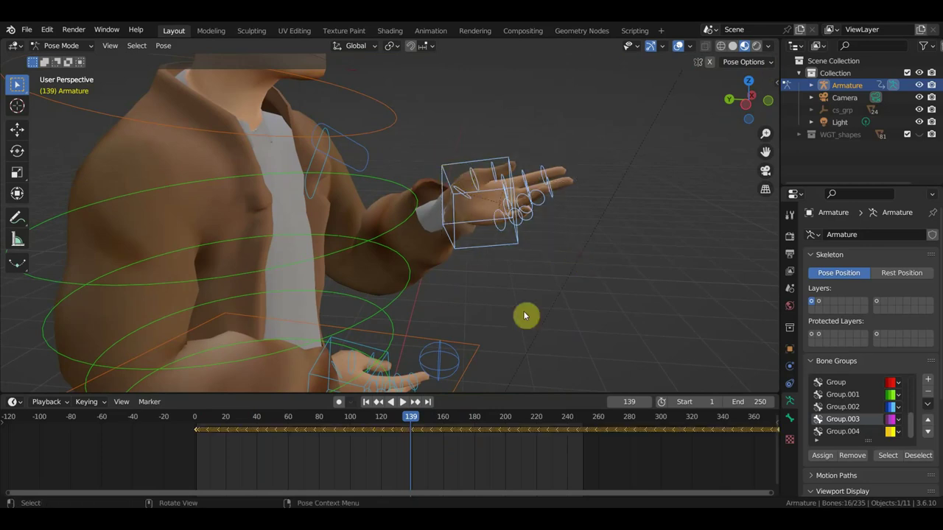
Step: Duplicate the selected hand keys from frame 139 and place the copy at frame 20
{"action": "scroll", "coordinate": [418, 443], "scroll_direction": "up", "scroll_amount": 3}
{"action": "scroll", "coordinate": [435, 442], "scroll_direction": "up", "scroll_amount": 3}
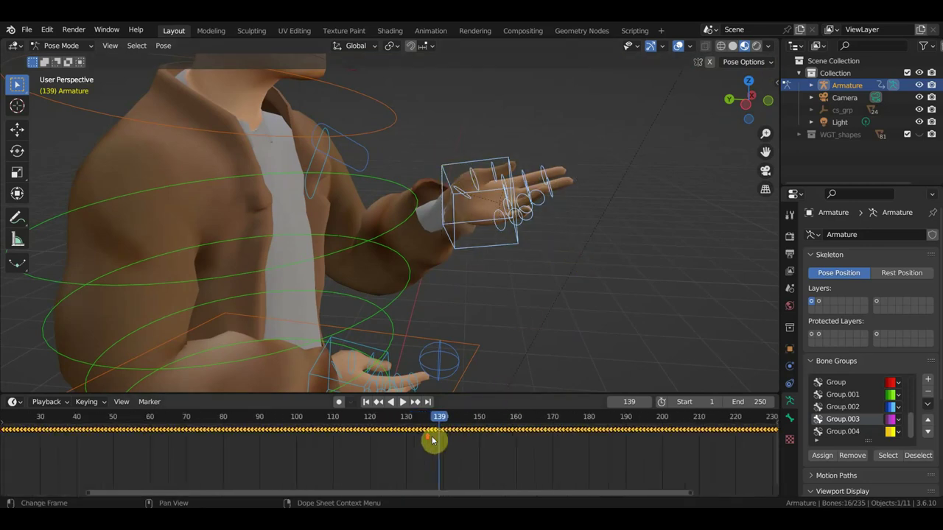
{"action": "scroll", "coordinate": [515, 447], "scroll_direction": "up", "scroll_amount": 2}
{"action": "scroll", "coordinate": [545, 440], "scroll_direction": "up", "scroll_amount": 2}
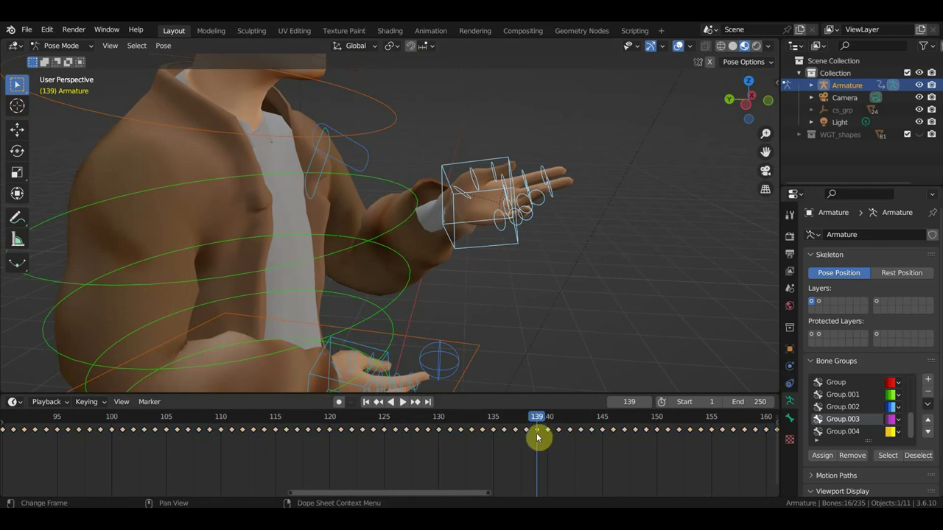
{"action": "scroll", "coordinate": [537, 438], "scroll_direction": "down", "scroll_amount": 1}
{"action": "scroll", "coordinate": [538, 438], "scroll_direction": "down", "scroll_amount": 2}
{"action": "scroll", "coordinate": [509, 444], "scroll_direction": "down", "scroll_amount": 2}
{"action": "scroll", "coordinate": [497, 459], "scroll_direction": "down", "scroll_amount": 2}
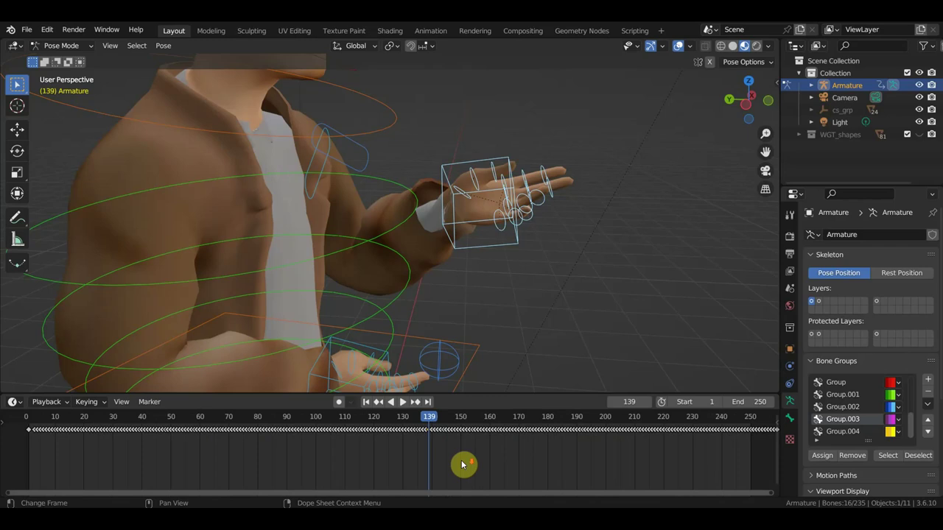
{"action": "scroll", "coordinate": [462, 463], "scroll_direction": "down", "scroll_amount": 1}
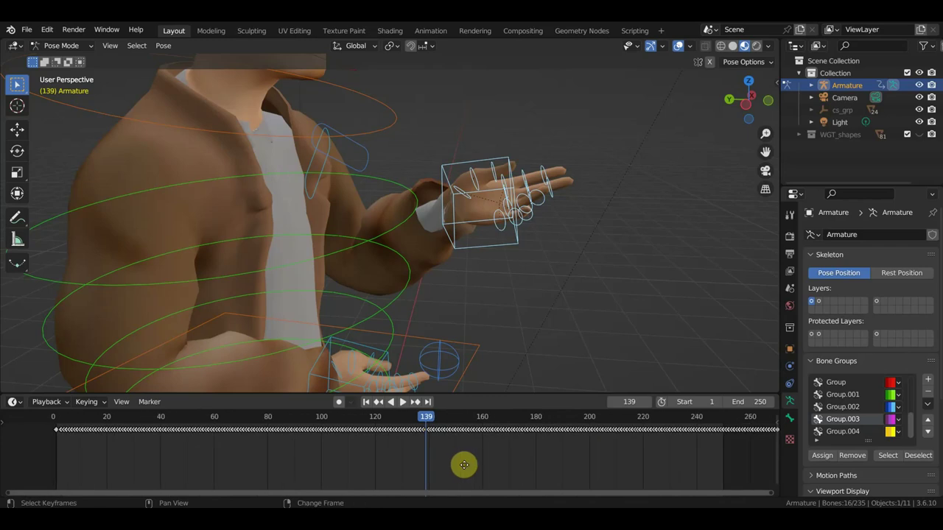
{"action": "key", "text": "g"}
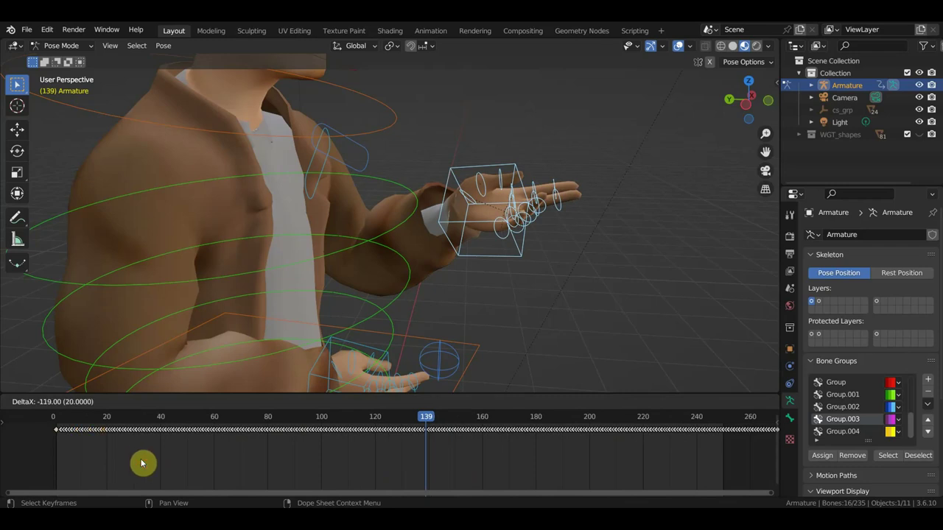
{"action": "left_click", "coordinate": [143, 462]}
Step: Jump to frame 20 and play through the animation to about frame 210
{"action": "left_click", "coordinate": [107, 419]}
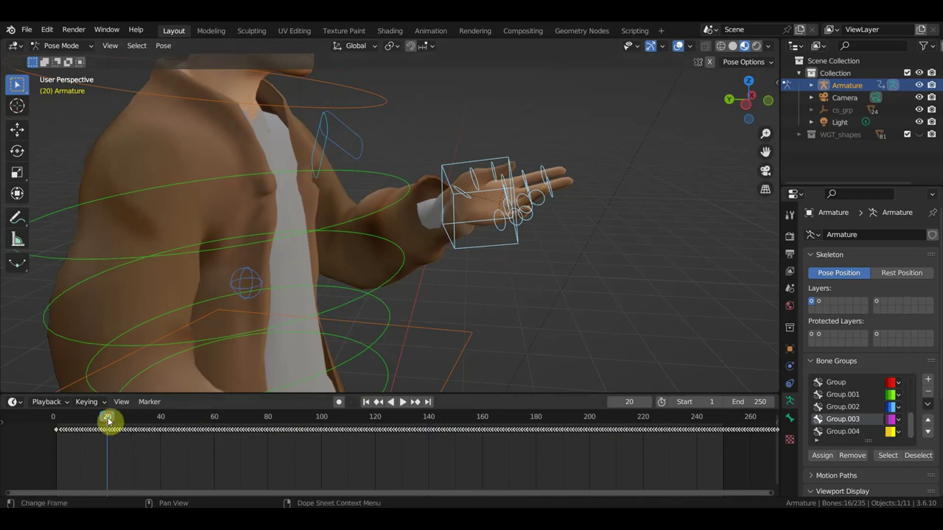
{"action": "left_click_drag", "start_coordinate": [109, 421], "coordinate": [644, 472]}
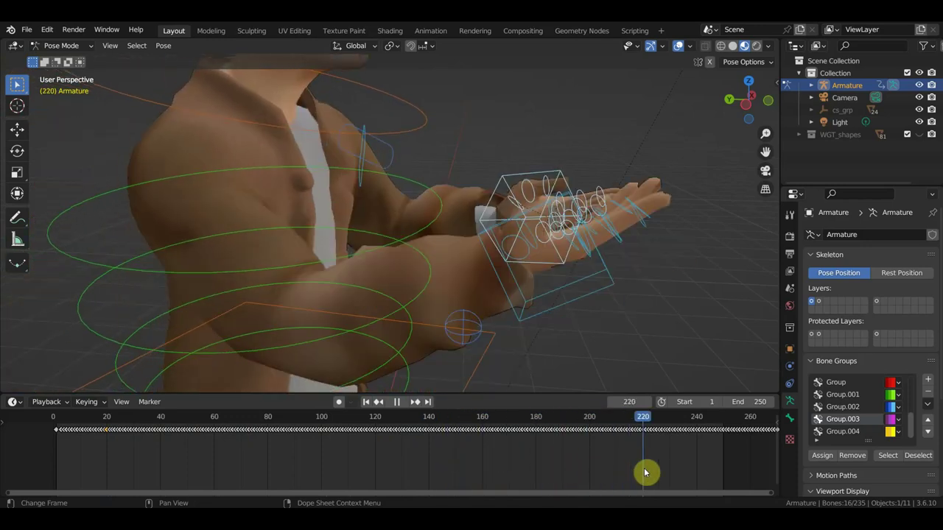
{"action": "mouse_move", "coordinate": [633, 331]}
{"action": "middle_mouse_down"}
{"action": "mouse_move", "coordinate": [656, 288]}
{"action": "mouse_move", "coordinate": [567, 304]}
{"action": "mouse_move", "coordinate": [589, 305]}
{"action": "mouse_move", "coordinate": [525, 301]}
{"action": "mouse_move", "coordinate": [659, 361]}
{"action": "middle_mouse_up"}
{"action": "scroll", "coordinate": [662, 447], "scroll_direction": "up", "scroll_amount": 1}
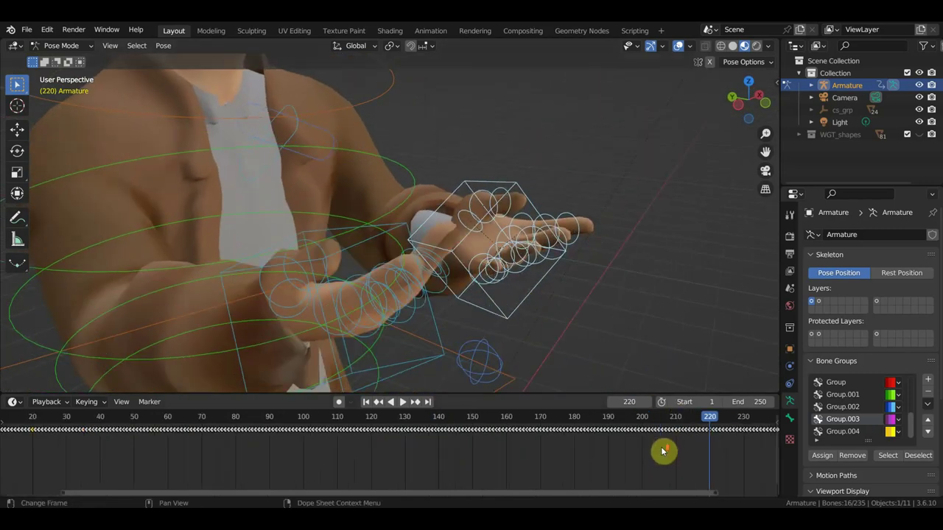
{"action": "scroll", "coordinate": [523, 449], "scroll_direction": "up", "scroll_amount": 1}
{"action": "scroll", "coordinate": [524, 450], "scroll_direction": "up", "scroll_amount": 2}
{"action": "scroll", "coordinate": [560, 446], "scroll_direction": "up", "scroll_amount": 1}
Step: Set the current frame to 210 and box-select the bones around the hand
{"action": "left_click", "coordinate": [545, 439]}
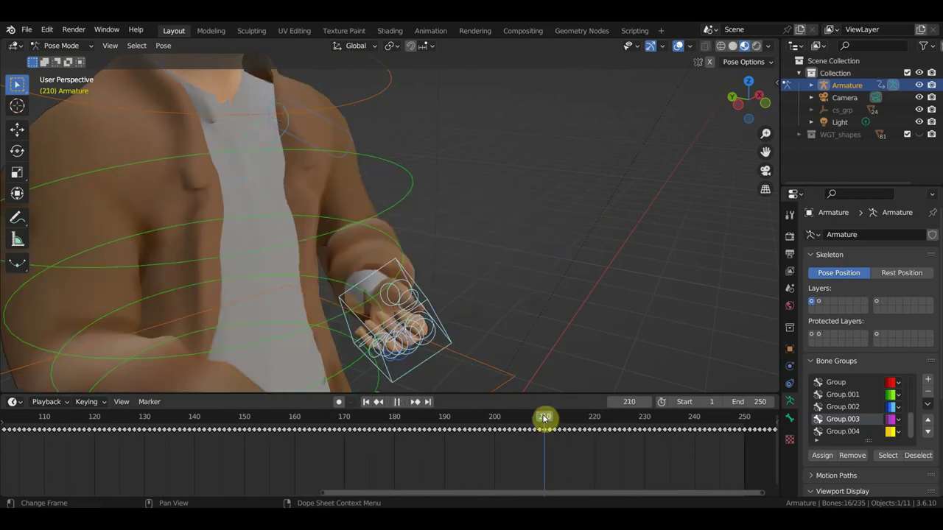
{"action": "mouse_move", "coordinate": [537, 390]}
{"action": "middle_mouse_down"}
{"action": "mouse_move", "coordinate": [516, 372]}
{"action": "mouse_move", "coordinate": [570, 364]}
{"action": "mouse_move", "coordinate": [601, 381]}
{"action": "mouse_move", "coordinate": [560, 366]}
{"action": "middle_mouse_up"}
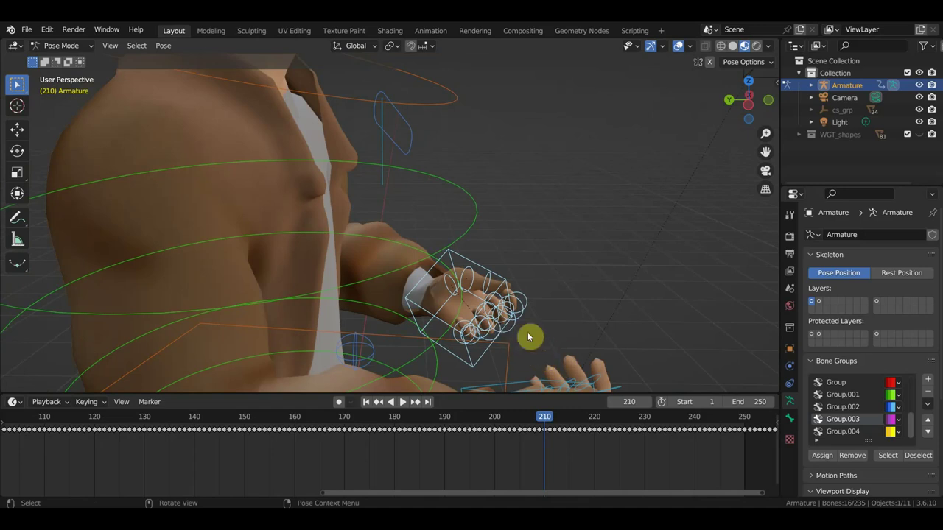
{"action": "mouse_move", "coordinate": [535, 331]}
{"action": "left_mouse_down"}
{"action": "mouse_move", "coordinate": [442, 289]}
{"action": "mouse_move", "coordinate": [438, 272]}
{"action": "left_mouse_up"}
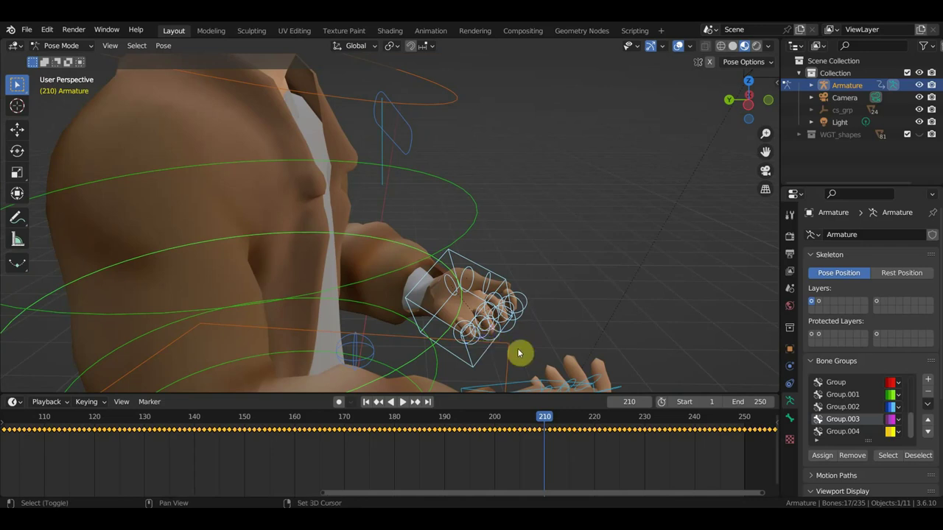
Step: Toggle the hips and spine bones out of the selection, leaving Ctrl_Spine2 active
{"action": "middle_click_drag", "start_coordinate": [524, 340], "coordinate": [522, 322]}
{"action": "mouse_move", "coordinate": [505, 322]}
{"action": "middle_mouse_down"}
{"action": "mouse_move", "coordinate": [524, 299]}
{"action": "mouse_move", "coordinate": [545, 295]}
{"action": "mouse_move", "coordinate": [539, 278]}
{"action": "mouse_move", "coordinate": [522, 374]}
{"action": "mouse_move", "coordinate": [526, 352]}
{"action": "mouse_move", "coordinate": [516, 353]}
{"action": "middle_mouse_up"}
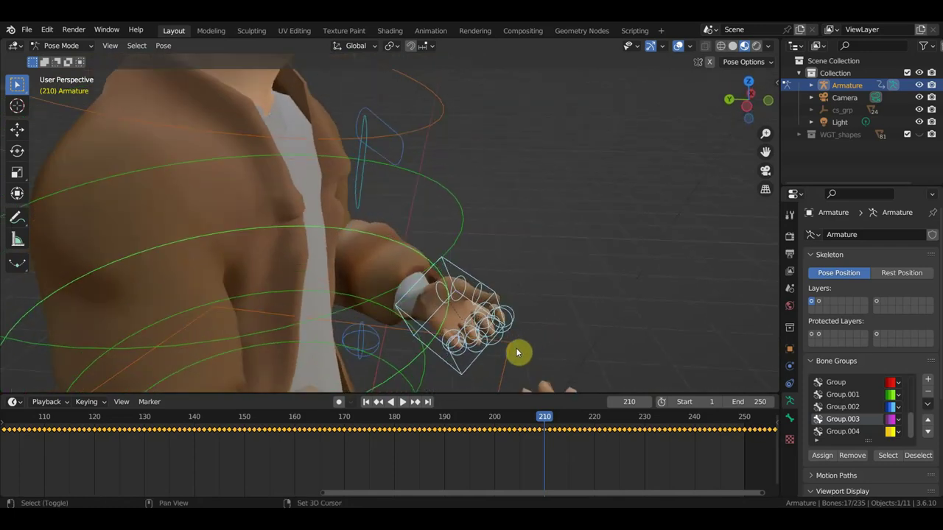
{"action": "left_click", "coordinate": [509, 344], "text": "shift"}
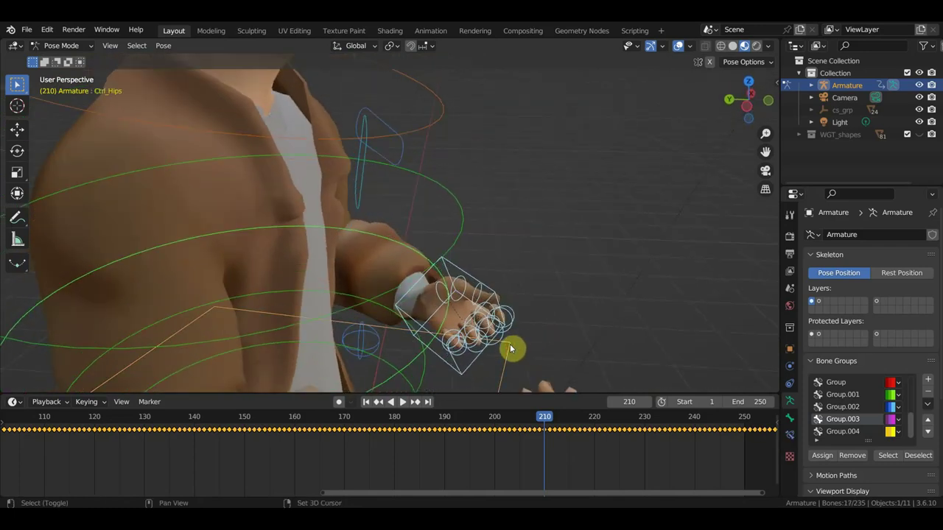
{"action": "left_click", "coordinate": [417, 353], "text": "shift"}
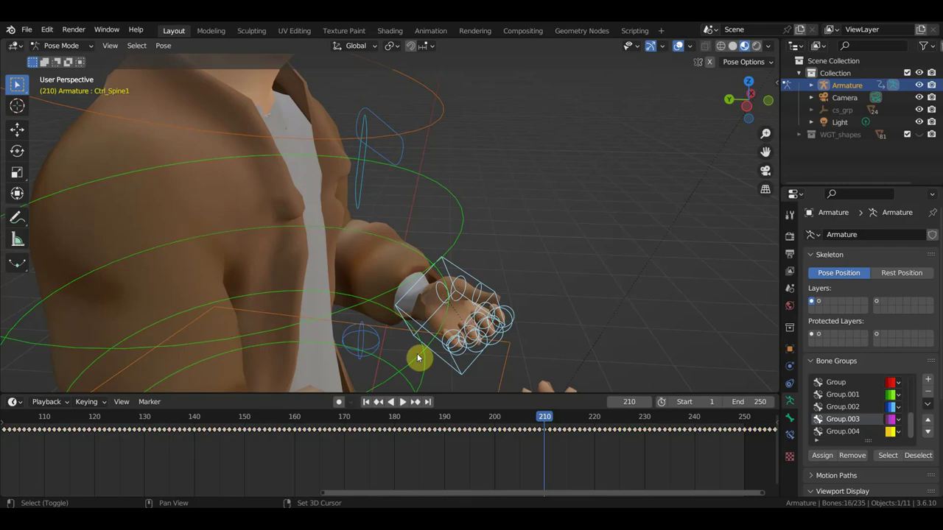
{"action": "left_click", "coordinate": [454, 250], "text": "shift"}
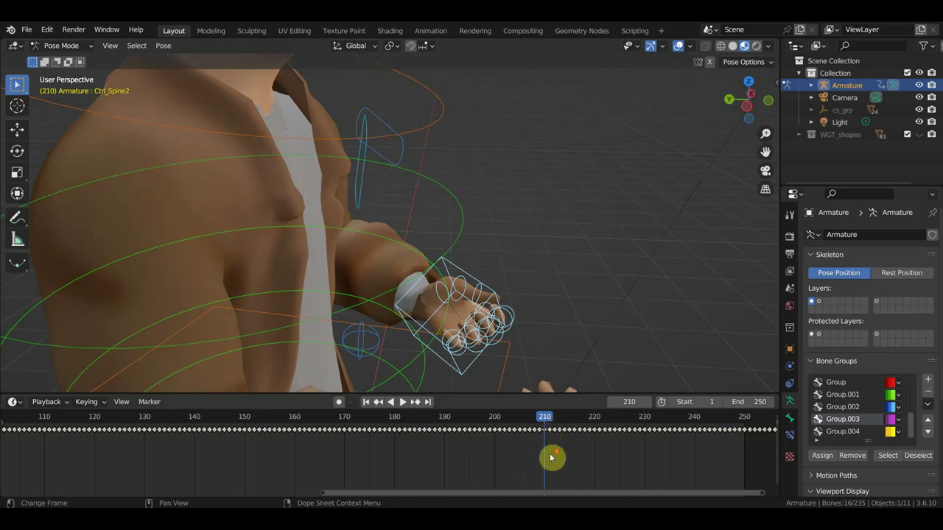
{"action": "scroll", "coordinate": [551, 457], "scroll_direction": "down", "scroll_amount": 3}
{"action": "scroll", "coordinate": [541, 460], "scroll_direction": "down", "scroll_amount": 3}
{"action": "scroll", "coordinate": [522, 460], "scroll_direction": "down", "scroll_amount": 2}
{"action": "scroll", "coordinate": [517, 459], "scroll_direction": "up", "scroll_amount": 1}
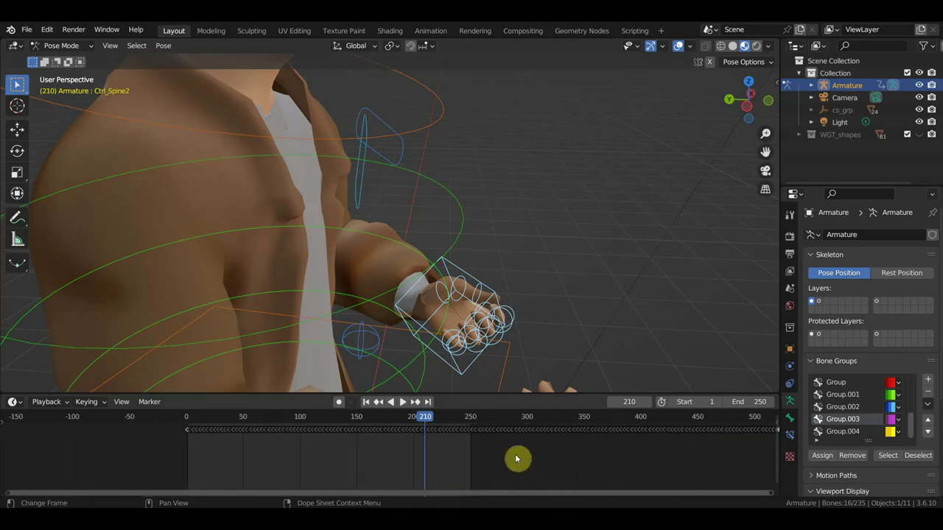
{"action": "scroll", "coordinate": [471, 459], "scroll_direction": "up", "scroll_amount": 1}
{"action": "scroll", "coordinate": [450, 458], "scroll_direction": "up", "scroll_amount": 1}
{"action": "scroll", "coordinate": [451, 459], "scroll_direction": "up", "scroll_amount": 1}
Step: Duplicate the frame 210 keyframes and drop the copy near frame 0
{"action": "middle_click_drag", "start_coordinate": [451, 459], "coordinate": [569, 475]}
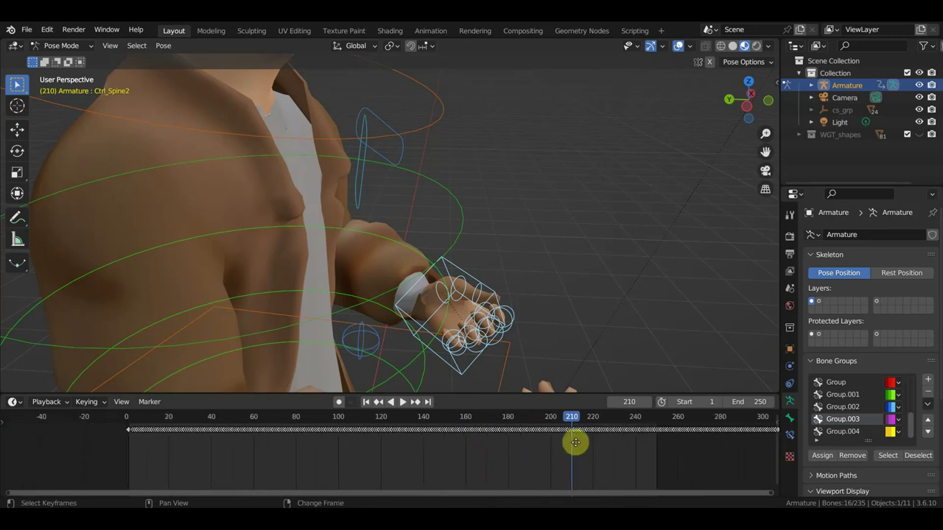
{"action": "key", "text": "g"}
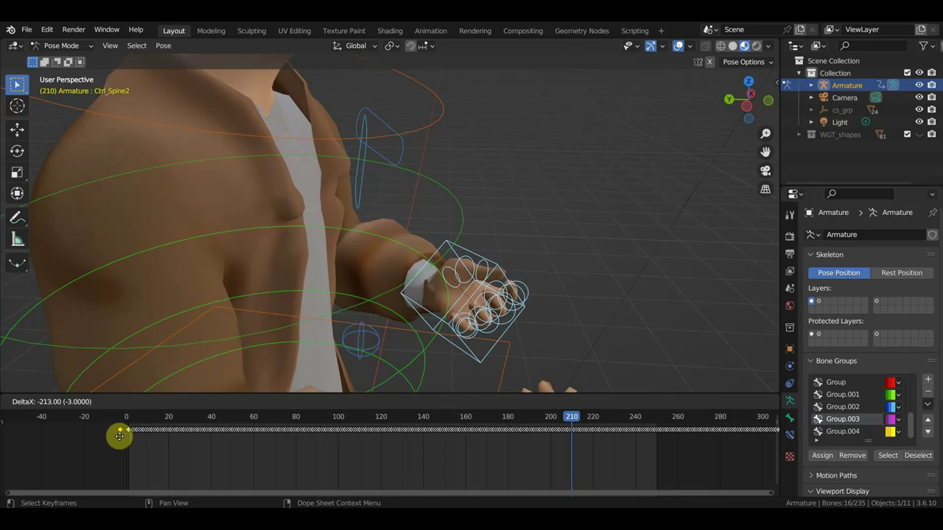
{"action": "left_click", "coordinate": [120, 436]}
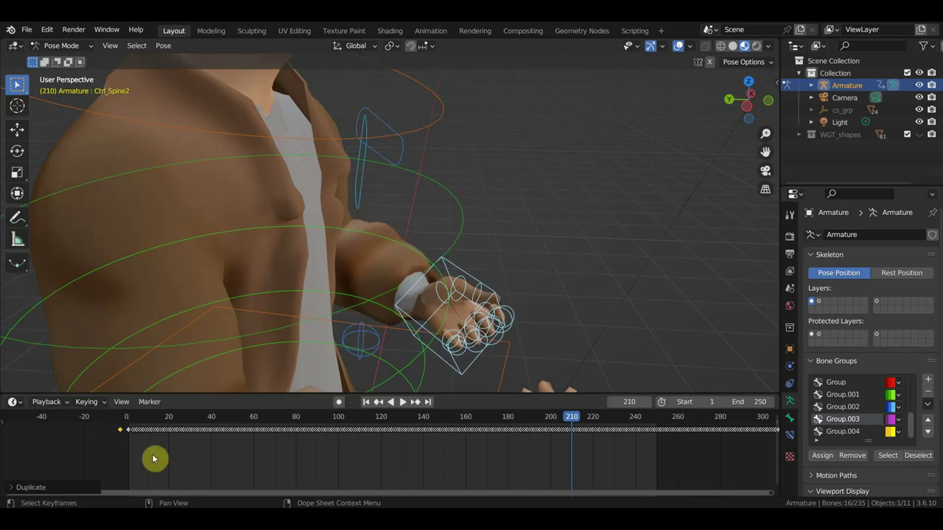
Step: Shift the remaining selected keyframes 20 frames later
{"action": "middle_click_drag", "start_coordinate": [141, 453], "coordinate": [511, 446], "text": "ctrl"}
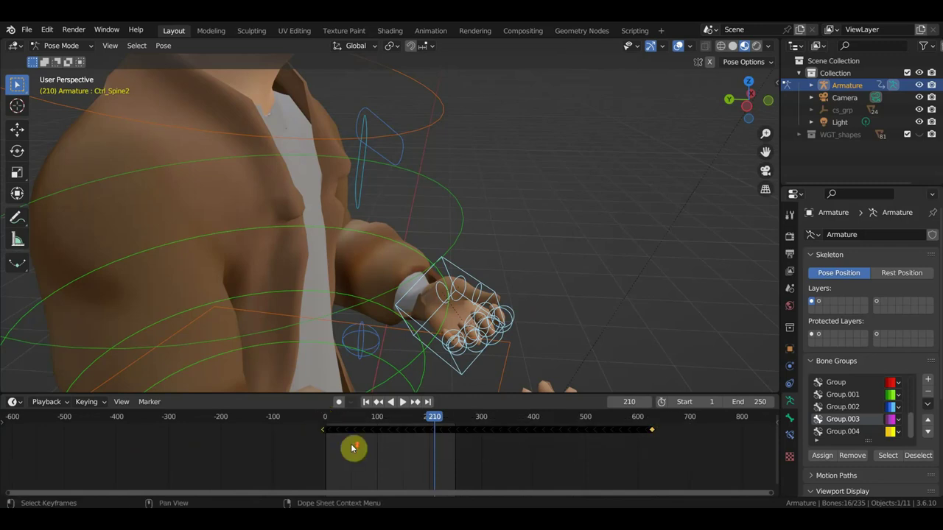
{"action": "scroll", "coordinate": [346, 455], "scroll_direction": "up", "scroll_amount": 2}
{"action": "scroll", "coordinate": [338, 463], "scroll_direction": "up", "scroll_amount": 2}
{"action": "scroll", "coordinate": [309, 467], "scroll_direction": "up", "scroll_amount": 2}
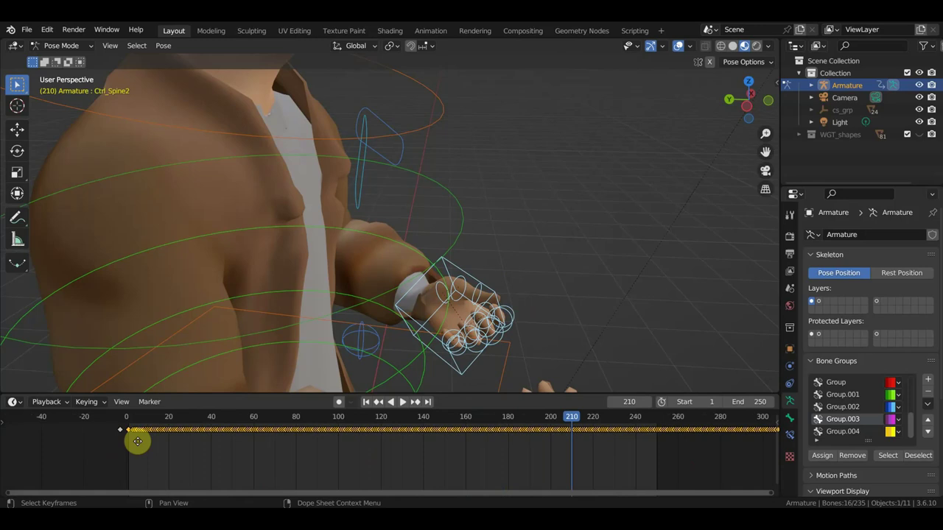
{"action": "key", "text": "g"}
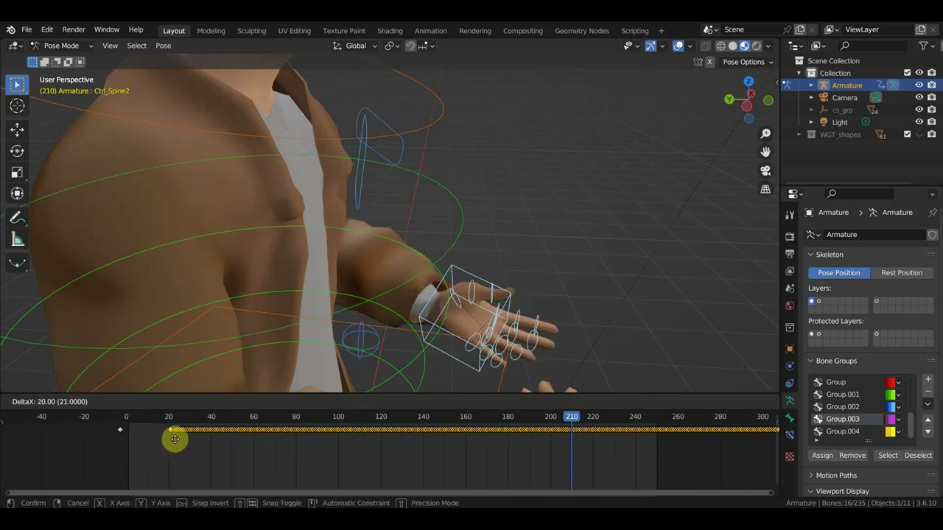
{"action": "left_click", "coordinate": [172, 437]}
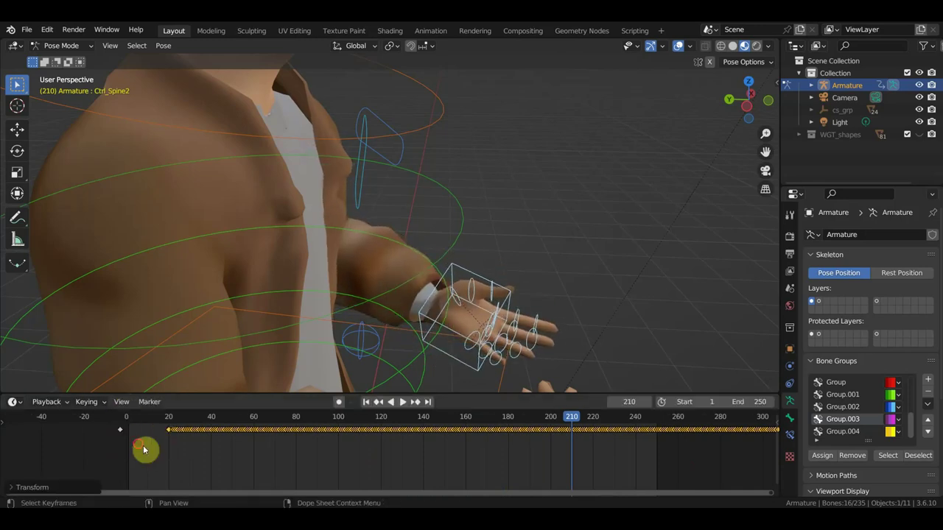
Step: Select the lone keyframe near frame 0 and nudge it along the timeline
{"action": "left_click", "coordinate": [144, 449]}
{"action": "left_click", "coordinate": [120, 432]}
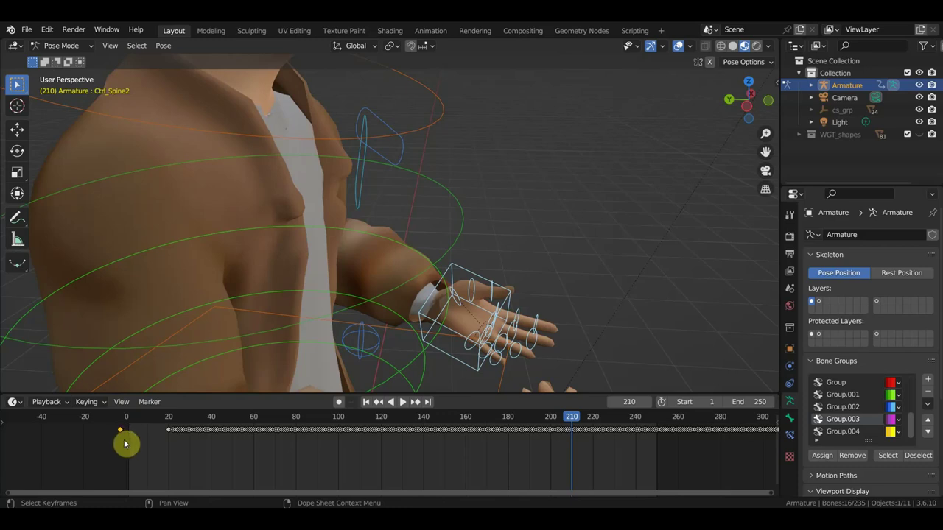
{"action": "key", "text": "g"}
{"action": "left_click", "coordinate": [130, 431]}
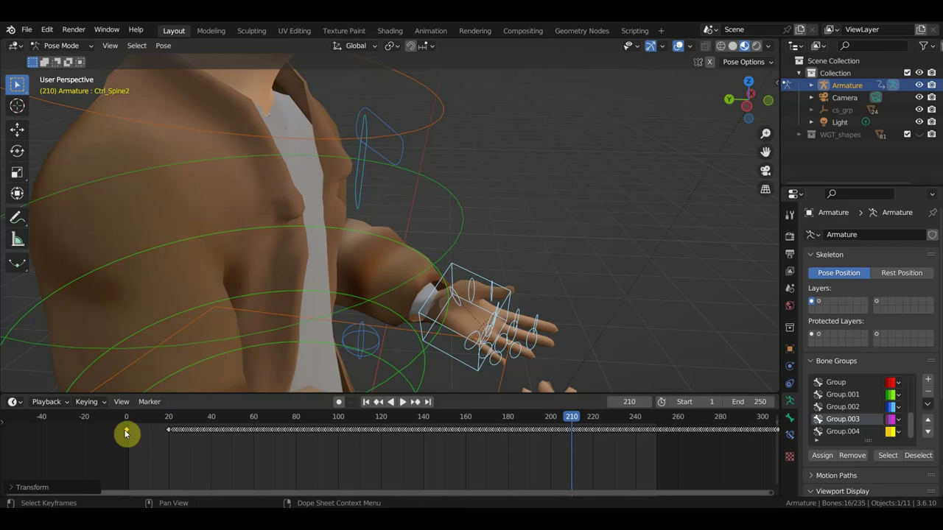
Step: Zoom the timeline and set the current frame to 100
{"action": "scroll", "coordinate": [339, 438], "scroll_direction": "down", "scroll_amount": 2}
{"action": "scroll", "coordinate": [338, 464], "scroll_direction": "down", "scroll_amount": 2}
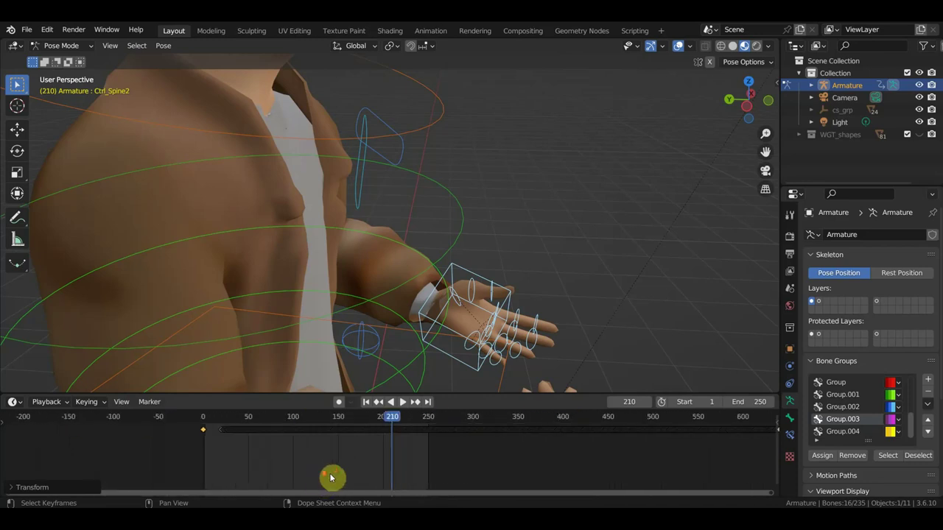
{"action": "scroll", "coordinate": [331, 480], "scroll_direction": "down", "scroll_amount": 4}
{"action": "scroll", "coordinate": [621, 456], "scroll_direction": "down", "scroll_amount": 1}
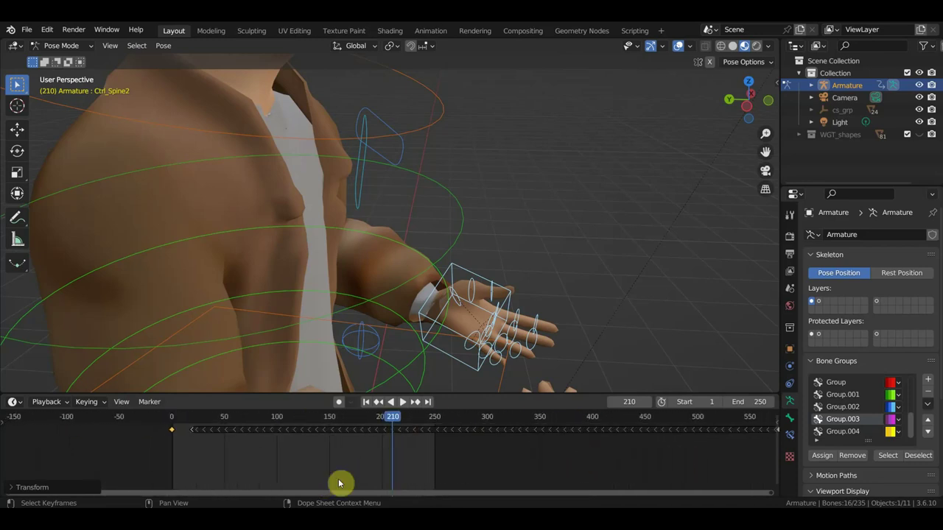
{"action": "scroll", "coordinate": [294, 475], "scroll_direction": "up", "scroll_amount": 3}
{"action": "scroll", "coordinate": [309, 471], "scroll_direction": "up", "scroll_amount": 4}
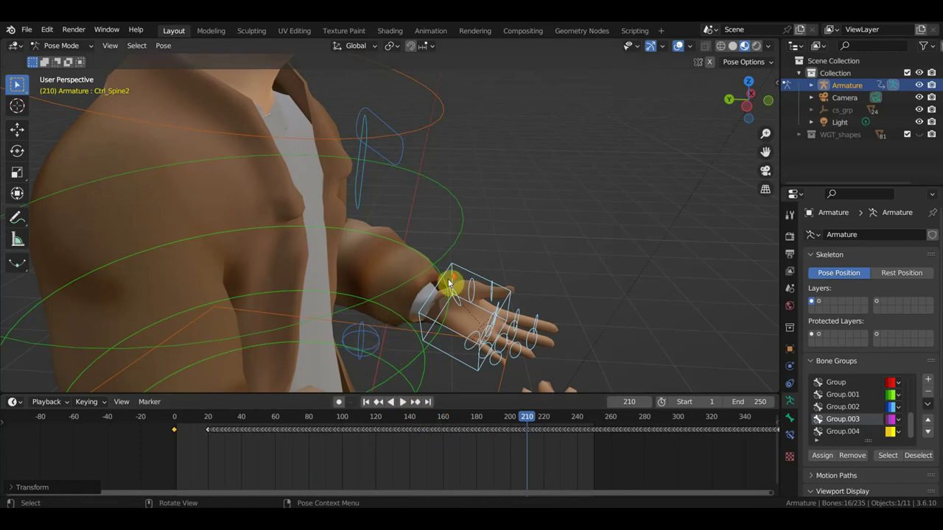
{"action": "scroll", "coordinate": [449, 283], "scroll_direction": "down", "scroll_amount": 5}
{"action": "scroll", "coordinate": [460, 259], "scroll_direction": "up", "scroll_amount": 1}
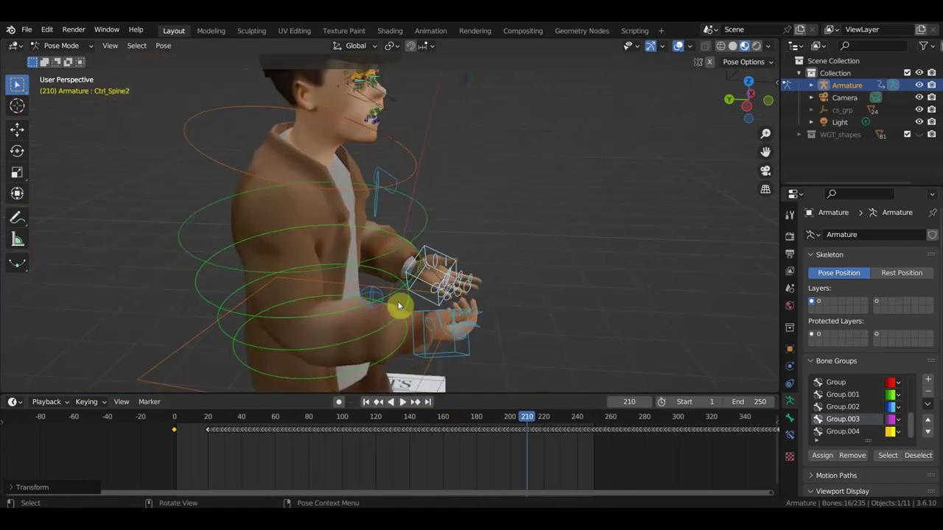
{"action": "scroll", "coordinate": [427, 341], "scroll_direction": "up", "scroll_amount": 2}
{"action": "scroll", "coordinate": [420, 335], "scroll_direction": "up", "scroll_amount": 1}
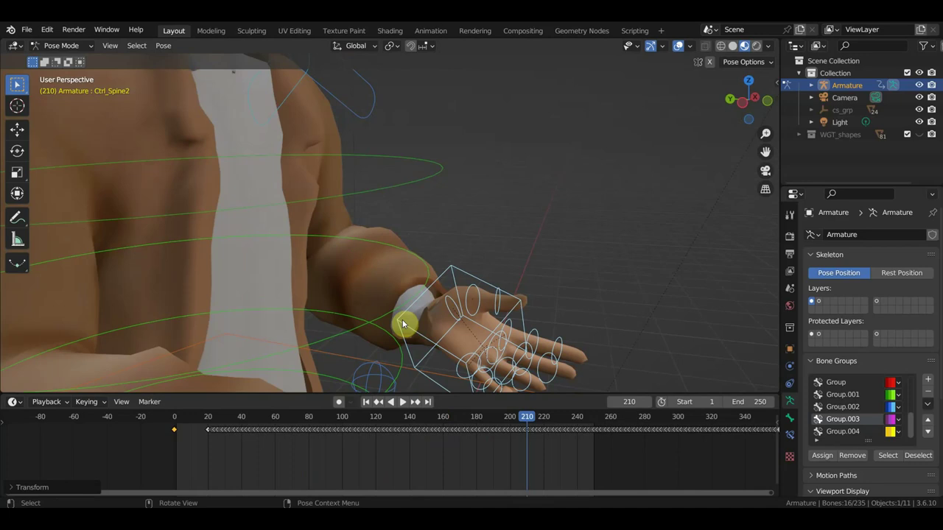
{"action": "left_click", "coordinate": [343, 419]}
Step: Orbit and zoom in to look down on the character's right hand
{"action": "scroll", "coordinate": [496, 331], "scroll_direction": "down", "scroll_amount": 4}
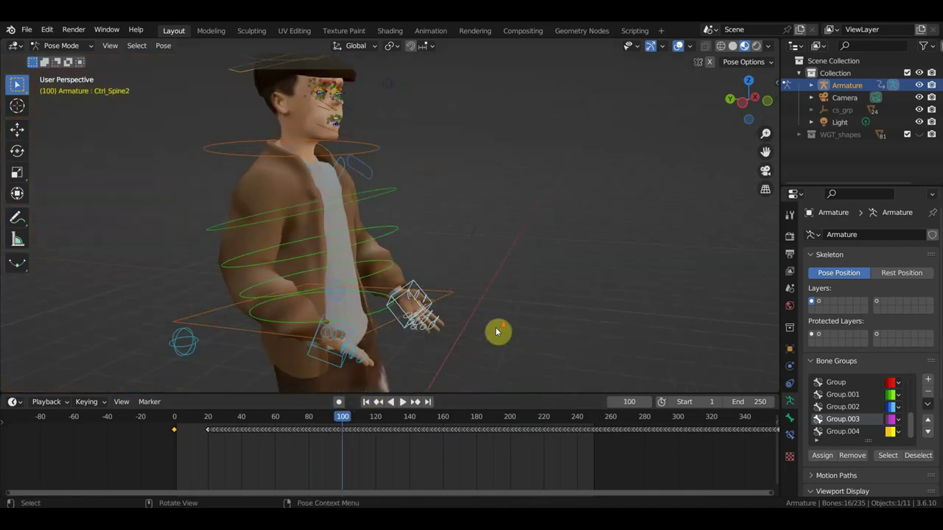
{"action": "middle_click_drag", "start_coordinate": [496, 330], "coordinate": [415, 329]}
{"action": "scroll", "coordinate": [415, 330], "scroll_direction": "up", "scroll_amount": 4}
{"action": "scroll", "coordinate": [417, 328], "scroll_direction": "down", "scroll_amount": 2}
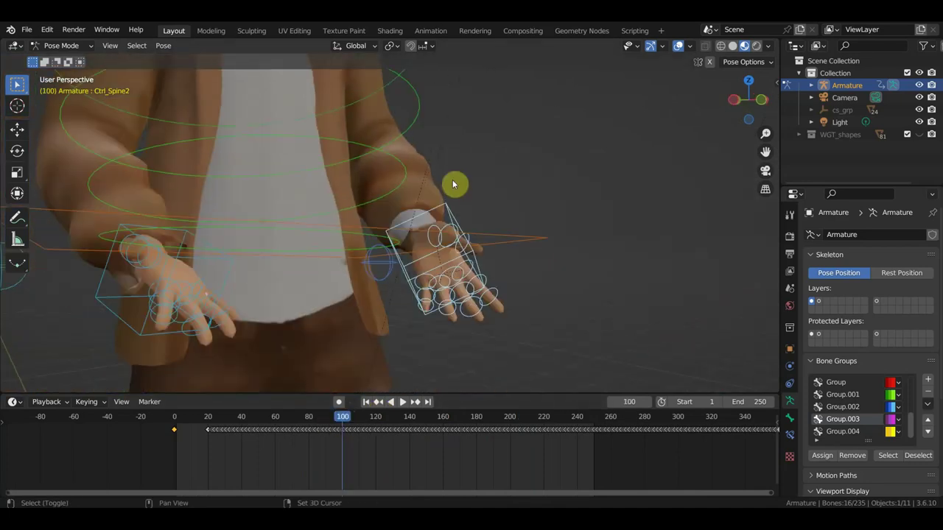
{"action": "scroll", "coordinate": [435, 269], "scroll_direction": "up", "scroll_amount": 1}
{"action": "scroll", "coordinate": [460, 295], "scroll_direction": "up", "scroll_amount": 1}
{"action": "scroll", "coordinate": [460, 295], "scroll_direction": "up", "scroll_amount": 1}
{"action": "scroll", "coordinate": [343, 450], "scroll_direction": "up", "scroll_amount": 2}
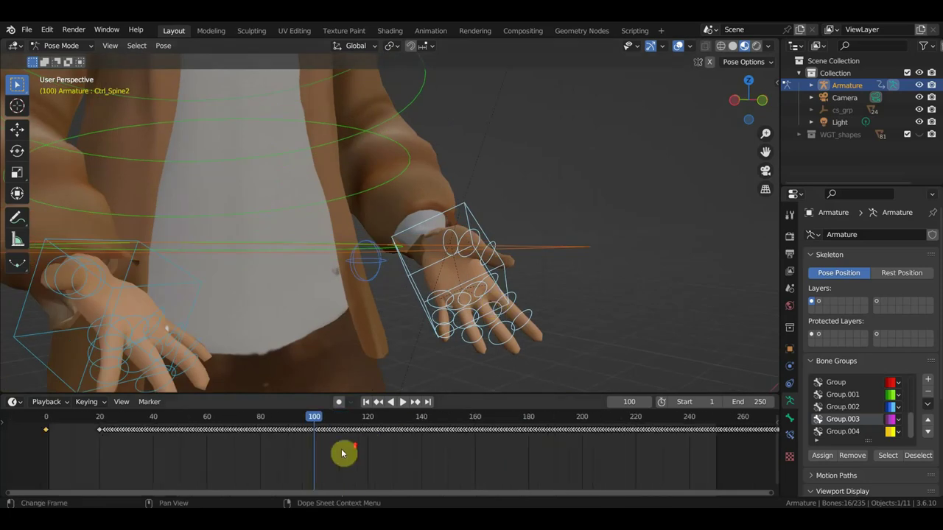
{"action": "scroll", "coordinate": [326, 461], "scroll_direction": "up", "scroll_amount": 2}
{"action": "scroll", "coordinate": [353, 394], "scroll_direction": "up", "scroll_amount": 3}
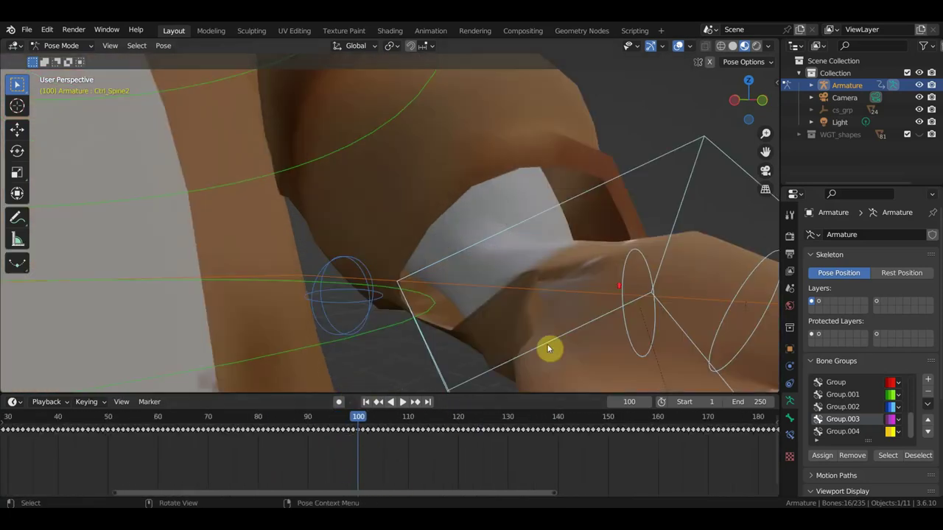
{"action": "scroll", "coordinate": [547, 347], "scroll_direction": "down", "scroll_amount": 2}
{"action": "mouse_move", "coordinate": [614, 288]}
{"action": "middle_mouse_down"}
{"action": "mouse_move", "coordinate": [562, 165]}
{"action": "mouse_move", "coordinate": [549, 181]}
{"action": "middle_mouse_up"}
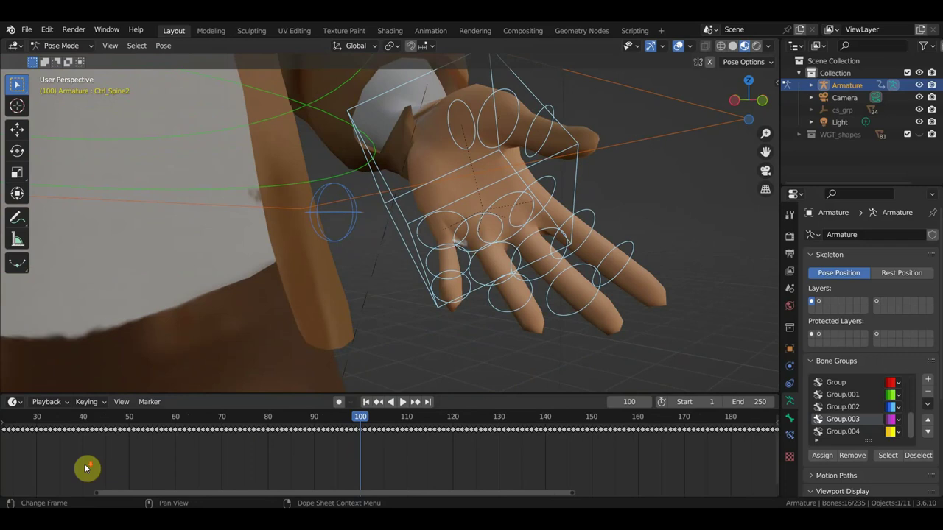
{"action": "scroll", "coordinate": [96, 460], "scroll_direction": "down", "scroll_amount": 2}
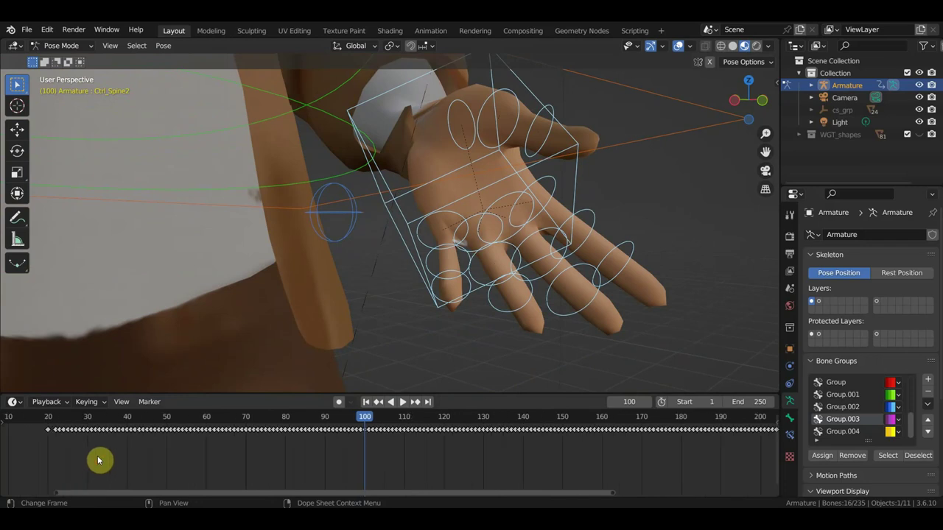
Step: Move the keys off frame 100 and copy the frame 0 key onto frame 100
{"action": "left_click", "coordinate": [366, 428]}
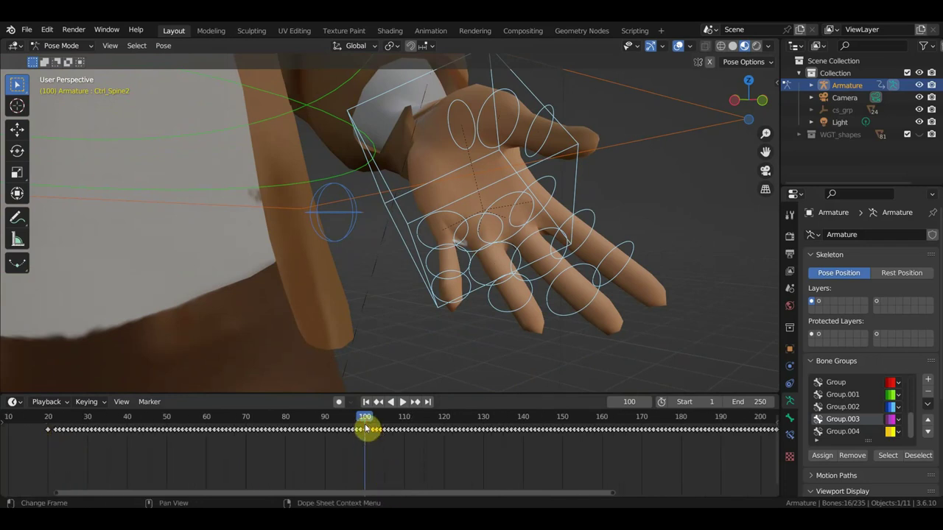
{"action": "left_click_drag", "start_coordinate": [366, 429], "coordinate": [368, 444]}
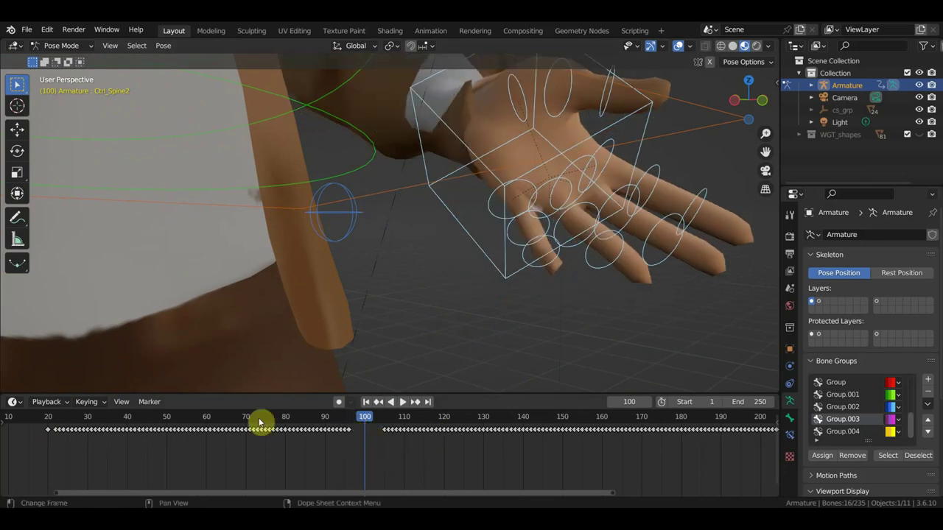
{"action": "scroll", "coordinate": [104, 472], "scroll_direction": "down", "scroll_amount": 2}
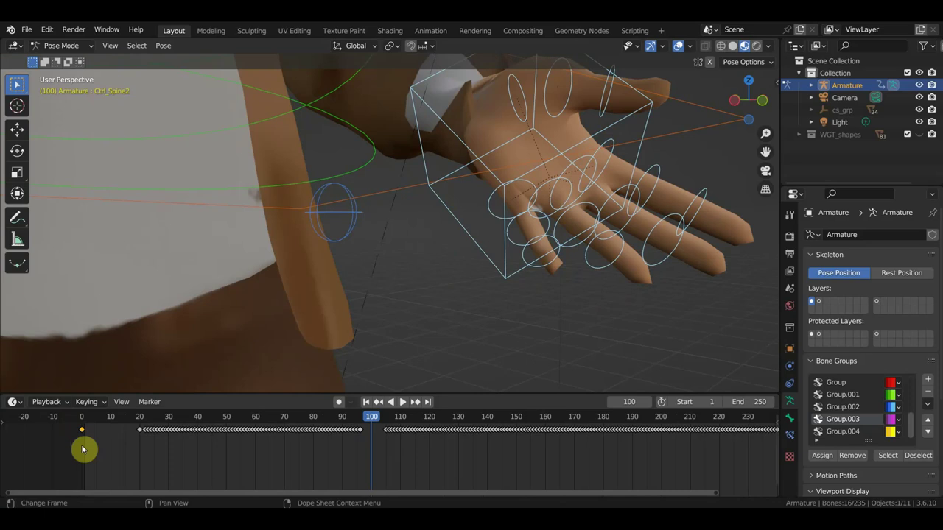
{"action": "left_click_drag", "start_coordinate": [83, 449], "coordinate": [385, 457]}
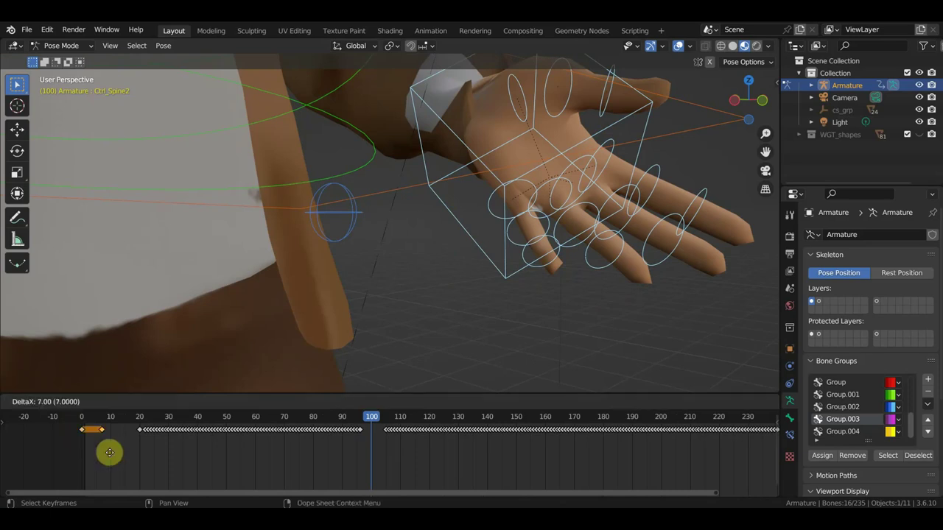
{"action": "left_click", "coordinate": [370, 455]}
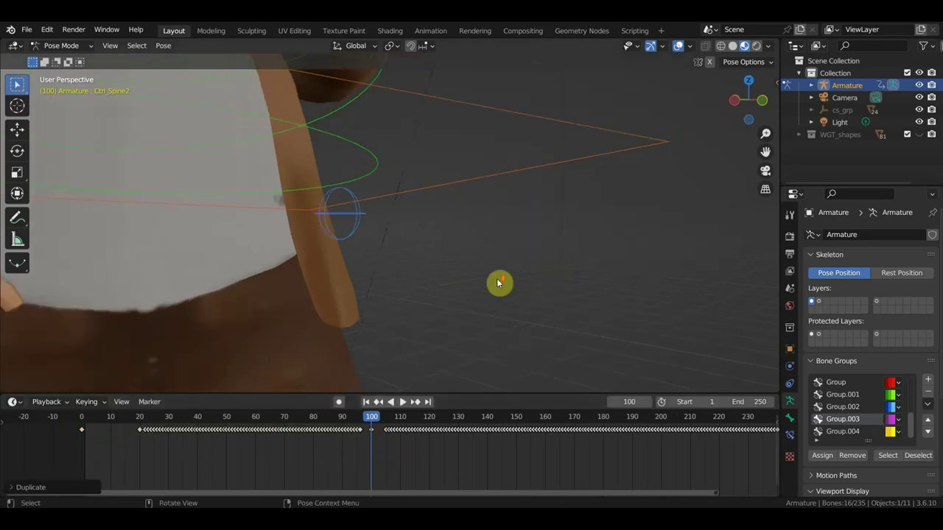
Step: Scrub between frames 104 and 96 to preview the hand pose
{"action": "scroll", "coordinate": [499, 282], "scroll_direction": "down", "scroll_amount": 4}
{"action": "middle_click_drag", "start_coordinate": [520, 204], "coordinate": [509, 305]}
{"action": "scroll", "coordinate": [437, 280], "scroll_direction": "up", "scroll_amount": 3}
{"action": "middle_click_drag", "start_coordinate": [437, 280], "coordinate": [505, 299]}
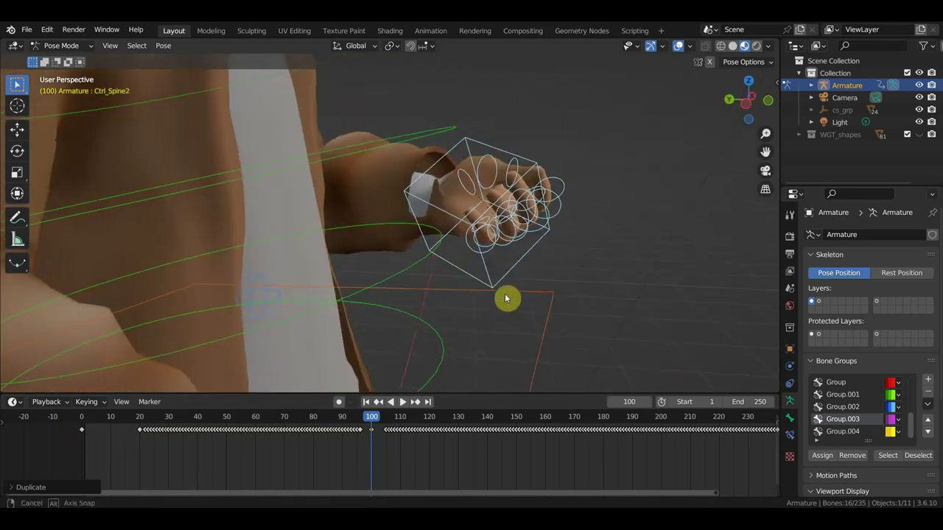
{"action": "left_click_drag", "start_coordinate": [373, 421], "coordinate": [383, 422]}
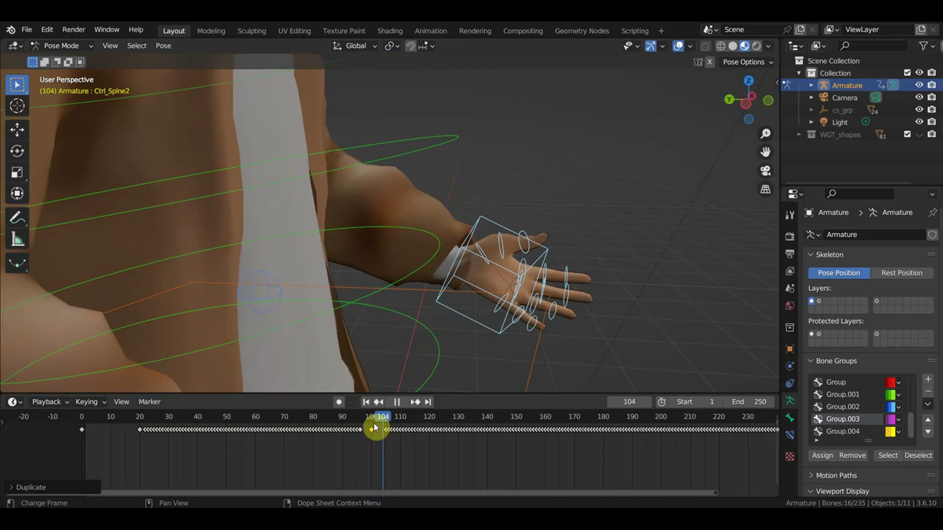
{"action": "left_click_drag", "start_coordinate": [384, 422], "coordinate": [359, 424]}
Step: Select Ctrl_Hand_IK_Left and add the finger bones to the selection
{"action": "middle_click_drag", "start_coordinate": [499, 327], "coordinate": [379, 160], "text": "shift"}
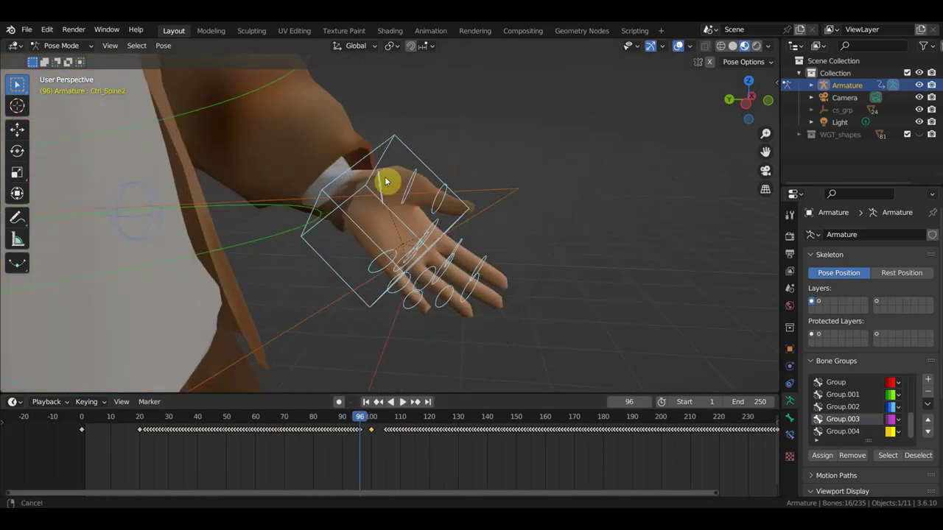
{"action": "left_click", "coordinate": [398, 142]}
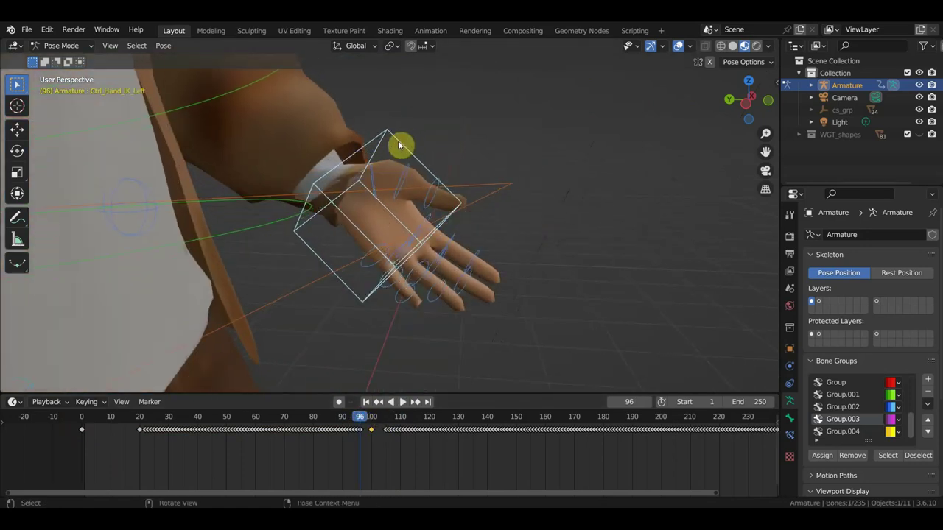
{"action": "left_click", "coordinate": [435, 162], "text": "shift"}
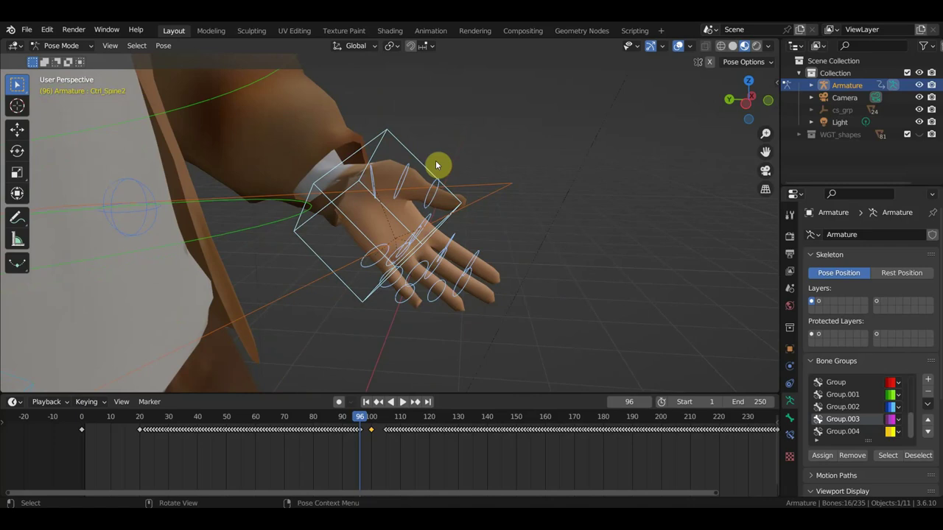
{"action": "left_click", "coordinate": [417, 161], "text": "shift"}
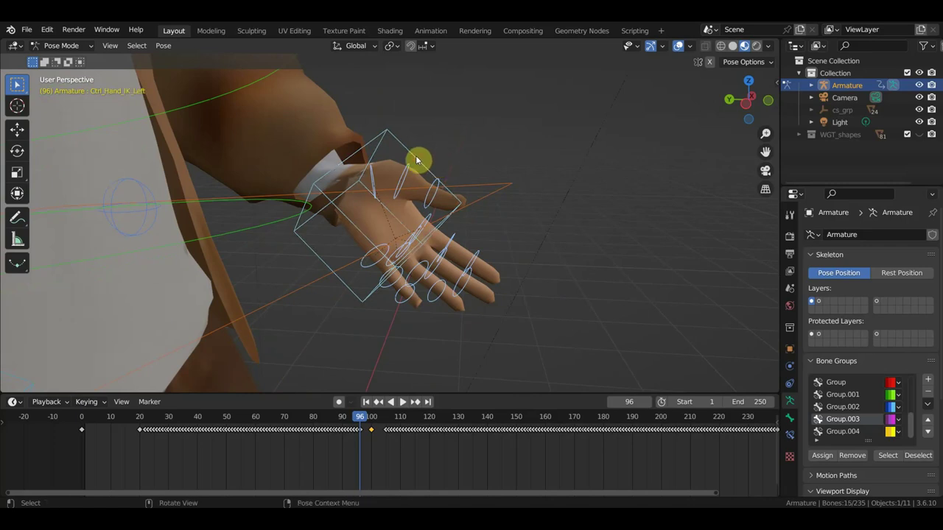
{"action": "mouse_move", "coordinate": [395, 157]}
{"action": "middle_mouse_down"}
{"action": "mouse_move", "coordinate": [412, 147]}
{"action": "mouse_move", "coordinate": [416, 179]}
{"action": "middle_mouse_up"}
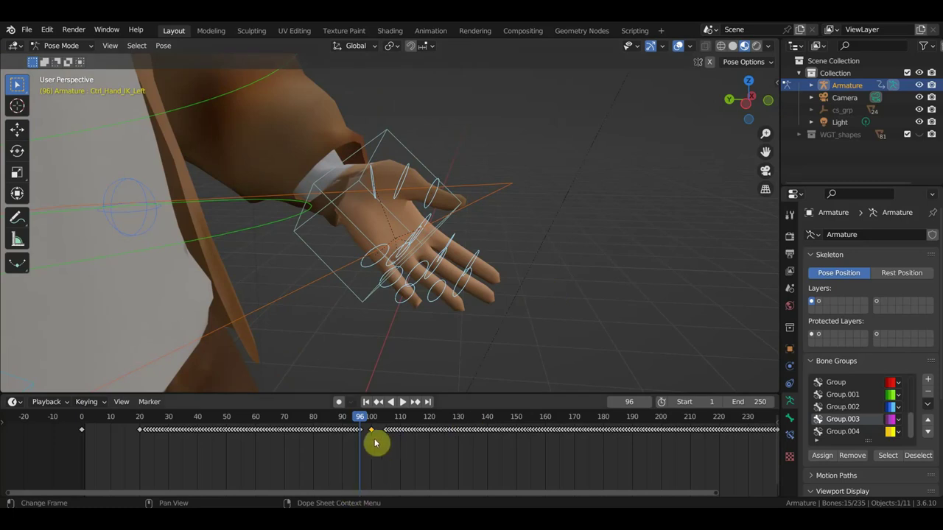
Step: Duplicate the frame 0 key to frame 100 and scrub around it to check
{"action": "left_click", "coordinate": [82, 430]}
{"action": "left_click_drag", "start_coordinate": [81, 464], "coordinate": [350, 466]}
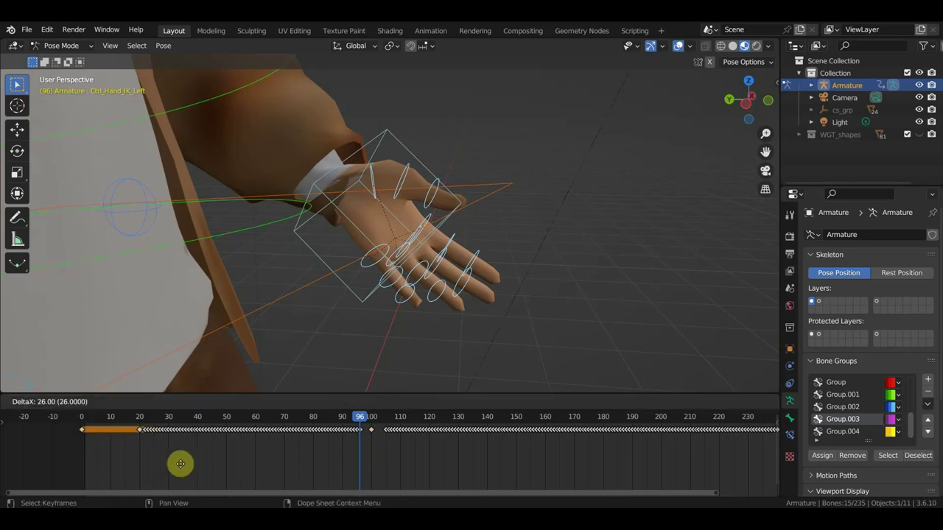
{"action": "left_click", "coordinate": [366, 465]}
{"action": "scroll", "coordinate": [335, 241], "scroll_direction": "down", "scroll_amount": 5}
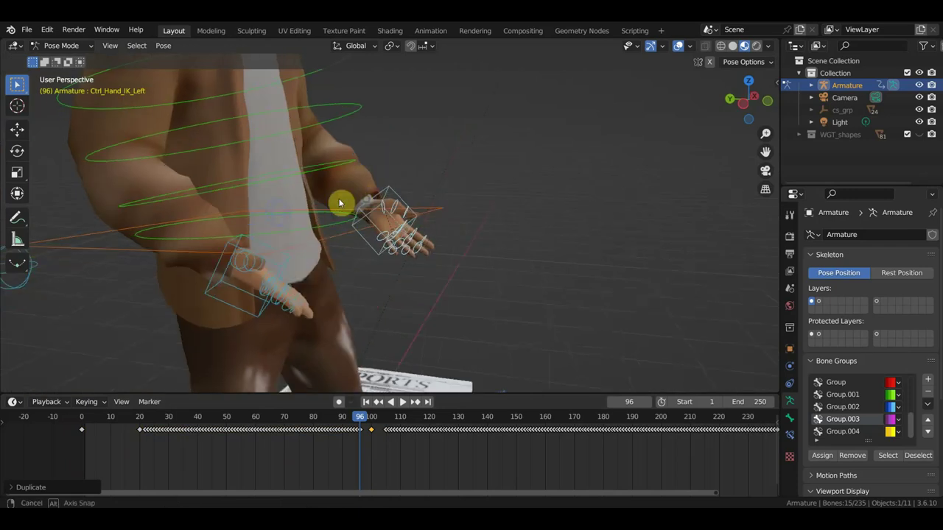
{"action": "middle_click_drag", "start_coordinate": [341, 204], "coordinate": [372, 379]}
{"action": "mouse_move", "coordinate": [356, 427]}
{"action": "left_mouse_down"}
{"action": "mouse_move", "coordinate": [370, 429]}
{"action": "mouse_move", "coordinate": [347, 427]}
{"action": "mouse_move", "coordinate": [380, 432]}
{"action": "mouse_move", "coordinate": [162, 417]}
{"action": "mouse_move", "coordinate": [370, 439]}
{"action": "left_mouse_up"}
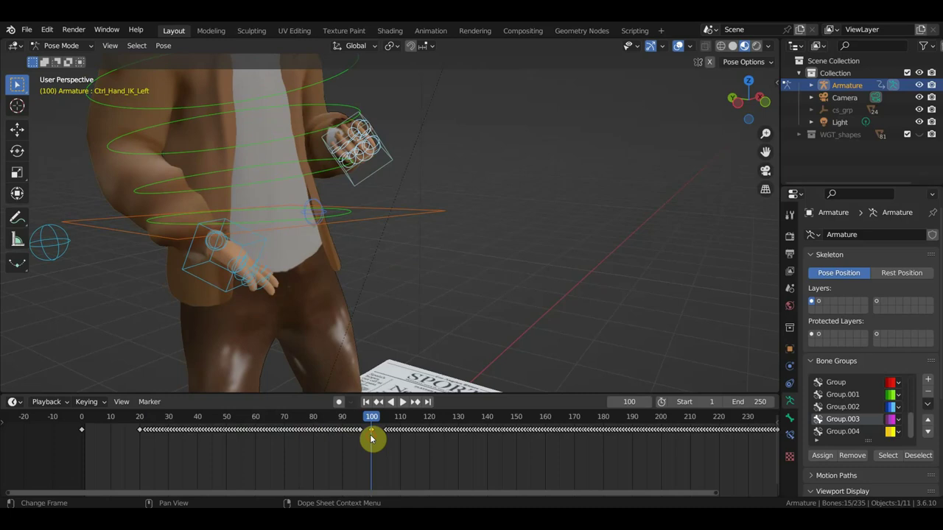
Step: Select the left hand IK control, preview frame 171, then jump to frame 57
{"action": "left_click", "coordinate": [391, 159]}
{"action": "mouse_move", "coordinate": [390, 159]}
{"action": "middle_mouse_down"}
{"action": "mouse_move", "coordinate": [261, 192]}
{"action": "mouse_move", "coordinate": [243, 176]}
{"action": "middle_mouse_up"}
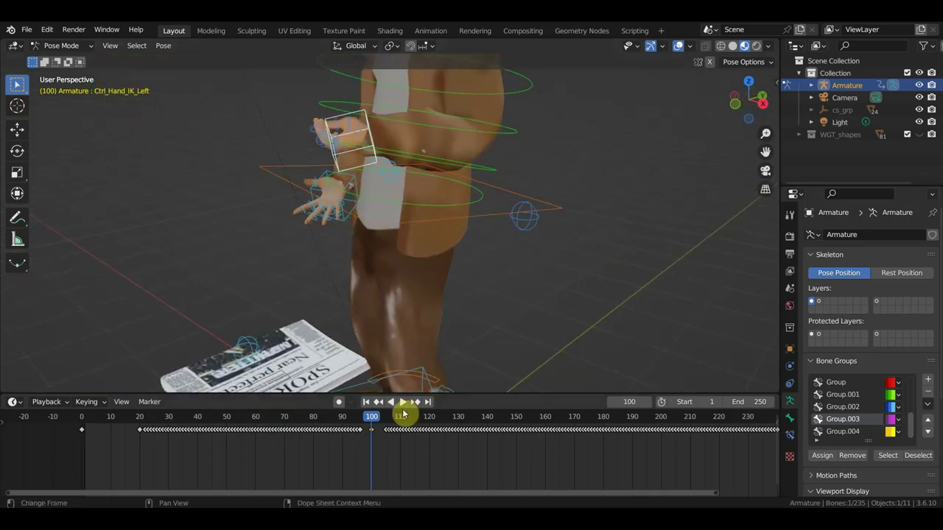
{"action": "mouse_move", "coordinate": [556, 432]}
{"action": "left_mouse_down"}
{"action": "mouse_move", "coordinate": [578, 422]}
{"action": "mouse_move", "coordinate": [676, 422]}
{"action": "left_mouse_up"}
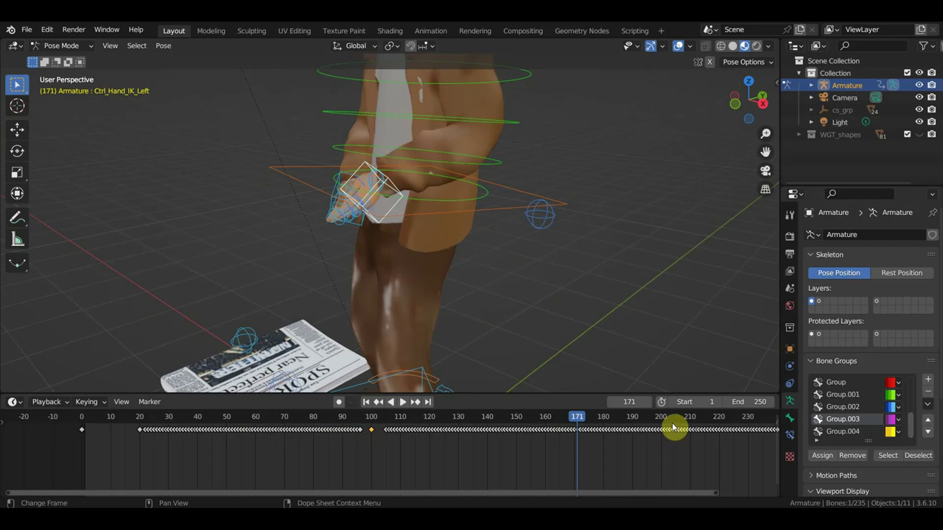
{"action": "left_click", "coordinate": [249, 418]}
{"action": "key", "text": "space"}
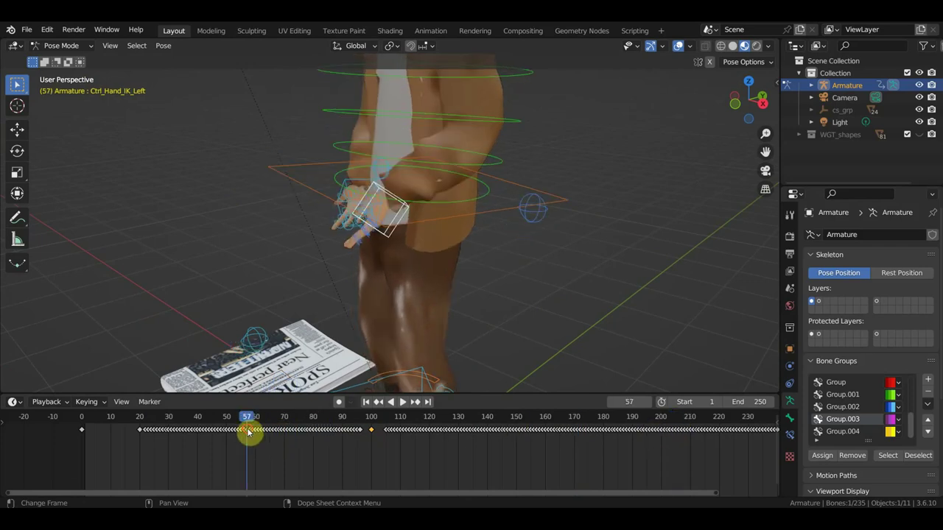
{"action": "scroll", "coordinate": [243, 439], "scroll_direction": "up", "scroll_amount": 3}
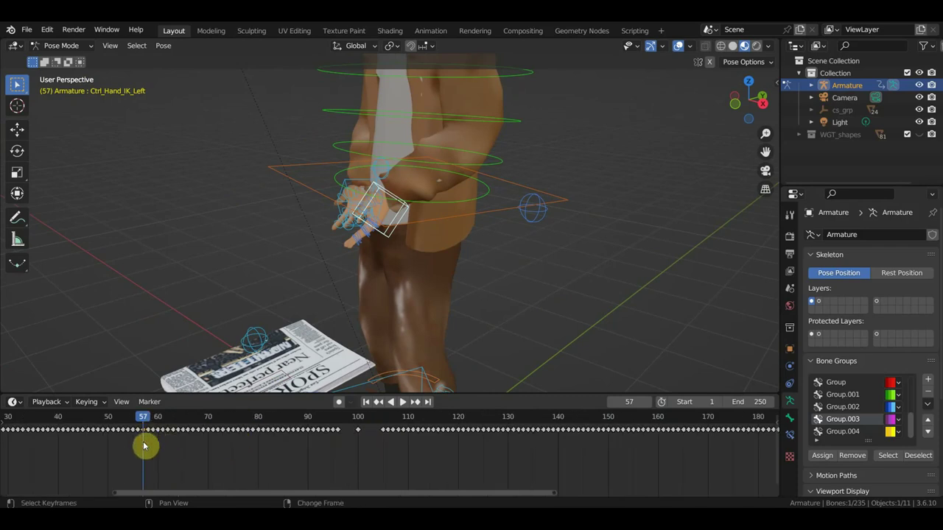
Step: Shift the keys after frame 57 43 frames later and preview around frame 90
{"action": "key", "text": "g"}
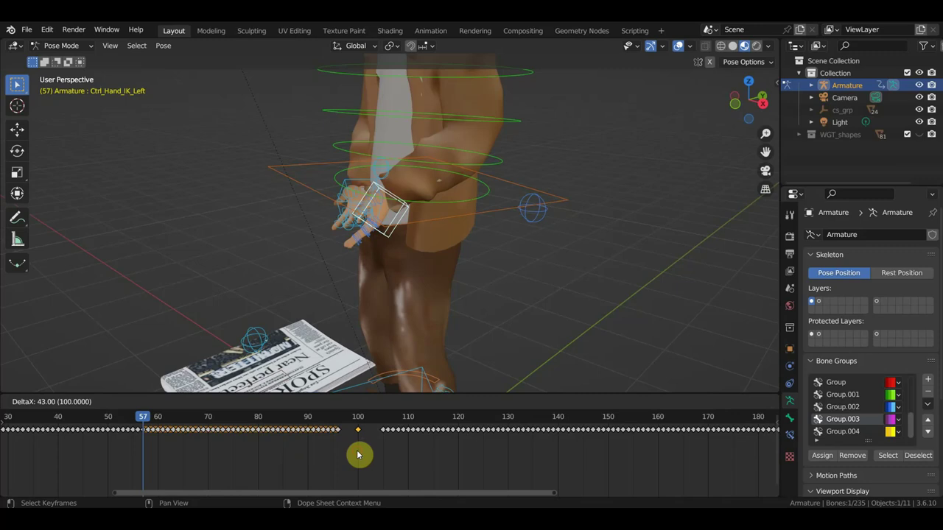
{"action": "left_click", "coordinate": [357, 455]}
{"action": "mouse_move", "coordinate": [440, 305]}
{"action": "middle_mouse_down"}
{"action": "mouse_move", "coordinate": [422, 347]}
{"action": "mouse_move", "coordinate": [561, 341]}
{"action": "middle_mouse_up"}
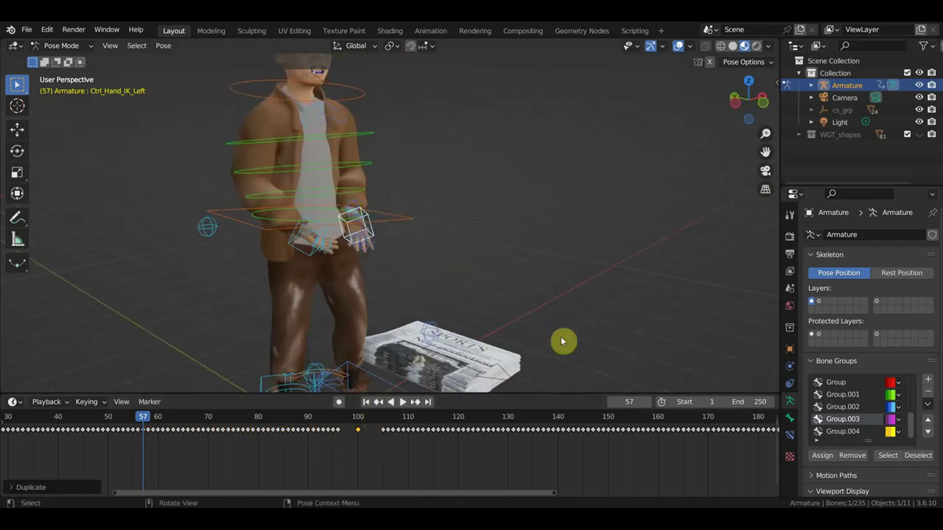
{"action": "mouse_move", "coordinate": [156, 427]}
{"action": "left_mouse_down"}
{"action": "mouse_move", "coordinate": [211, 419]}
{"action": "mouse_move", "coordinate": [396, 435]}
{"action": "mouse_move", "coordinate": [358, 437]}
{"action": "left_mouse_up"}
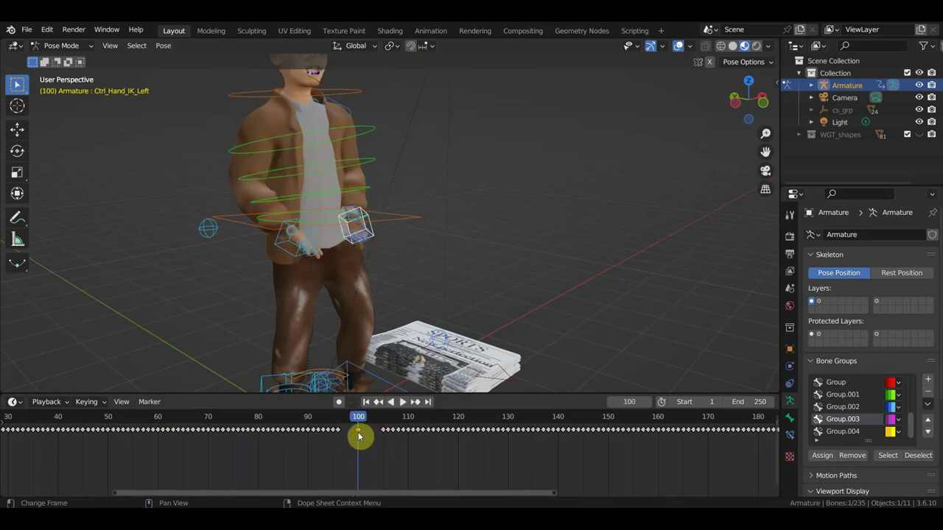
{"action": "key", "text": "Escape"}
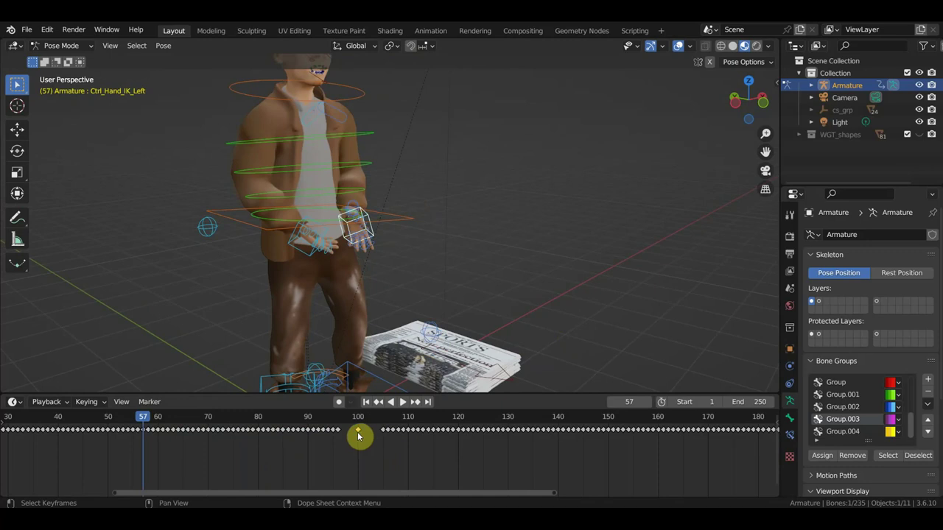
Step: Scrub to frame 100 and orbit the view to inspect the pose
{"action": "mouse_move", "coordinate": [152, 417]}
{"action": "left_mouse_down"}
{"action": "mouse_move", "coordinate": [450, 430]}
{"action": "mouse_move", "coordinate": [379, 429]}
{"action": "mouse_move", "coordinate": [346, 416]}
{"action": "mouse_move", "coordinate": [404, 428]}
{"action": "mouse_move", "coordinate": [349, 427]}
{"action": "mouse_move", "coordinate": [341, 414]}
{"action": "mouse_move", "coordinate": [359, 417]}
{"action": "left_mouse_up"}
{"action": "scroll", "coordinate": [459, 278], "scroll_direction": "down", "scroll_amount": 3}
{"action": "mouse_move", "coordinate": [447, 267]}
{"action": "middle_mouse_down"}
{"action": "mouse_move", "coordinate": [381, 259]}
{"action": "mouse_move", "coordinate": [525, 268]}
{"action": "mouse_move", "coordinate": [448, 265]}
{"action": "mouse_move", "coordinate": [463, 257]}
{"action": "mouse_move", "coordinate": [389, 295]}
{"action": "mouse_move", "coordinate": [410, 271]}
{"action": "middle_mouse_up"}
{"action": "scroll", "coordinate": [525, 268], "scroll_direction": "up", "scroll_amount": 5}
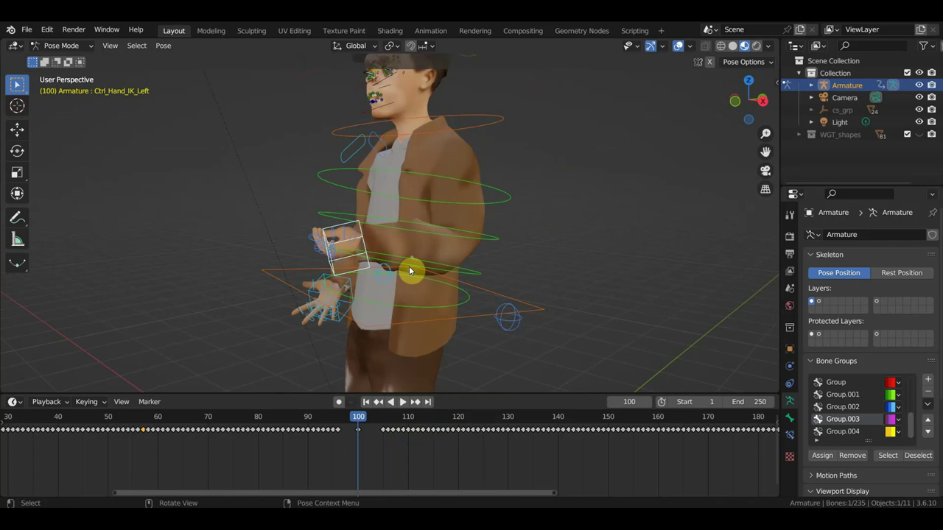
{"action": "scroll", "coordinate": [410, 271], "scroll_direction": "down", "scroll_amount": 3}
Step: Rotate and move the chin control Ctrl_Head.002, then keyframe it at frame 100
{"action": "mouse_move", "coordinate": [413, 257]}
{"action": "middle_mouse_down"}
{"action": "mouse_move", "coordinate": [551, 243]}
{"action": "mouse_move", "coordinate": [525, 246]}
{"action": "mouse_move", "coordinate": [537, 221]}
{"action": "mouse_move", "coordinate": [597, 212]}
{"action": "mouse_move", "coordinate": [569, 149]}
{"action": "mouse_move", "coordinate": [500, 253]}
{"action": "mouse_move", "coordinate": [483, 248]}
{"action": "mouse_move", "coordinate": [599, 248]}
{"action": "mouse_move", "coordinate": [337, 250]}
{"action": "mouse_move", "coordinate": [337, 223]}
{"action": "mouse_move", "coordinate": [431, 192]}
{"action": "mouse_move", "coordinate": [535, 219]}
{"action": "middle_mouse_up"}
{"action": "scroll", "coordinate": [410, 194], "scroll_direction": "down", "scroll_amount": 3}
{"action": "scroll", "coordinate": [431, 192], "scroll_direction": "down", "scroll_amount": 2}
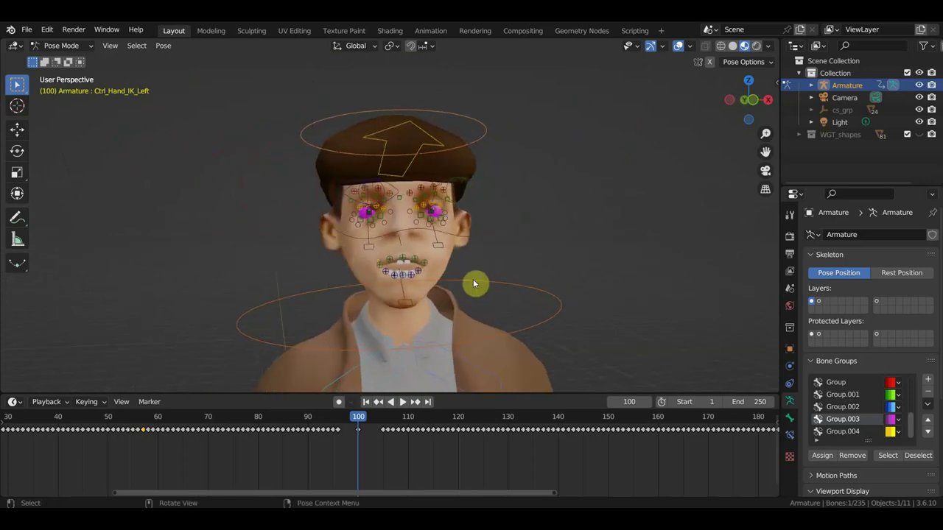
{"action": "mouse_move", "coordinate": [473, 284]}
{"action": "middle_mouse_down"}
{"action": "mouse_move", "coordinate": [641, 296]}
{"action": "mouse_move", "coordinate": [630, 292]}
{"action": "middle_mouse_up"}
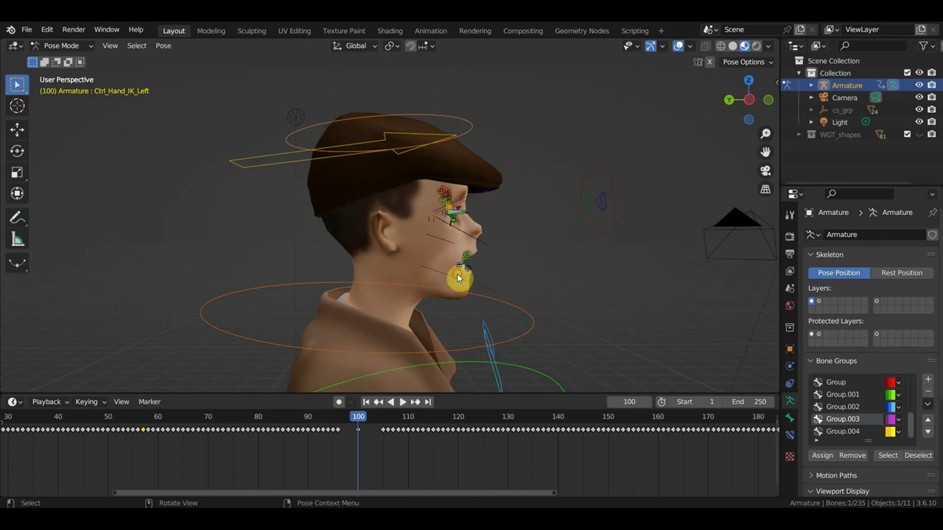
{"action": "left_click", "coordinate": [466, 278]}
{"action": "key", "text": "r"}
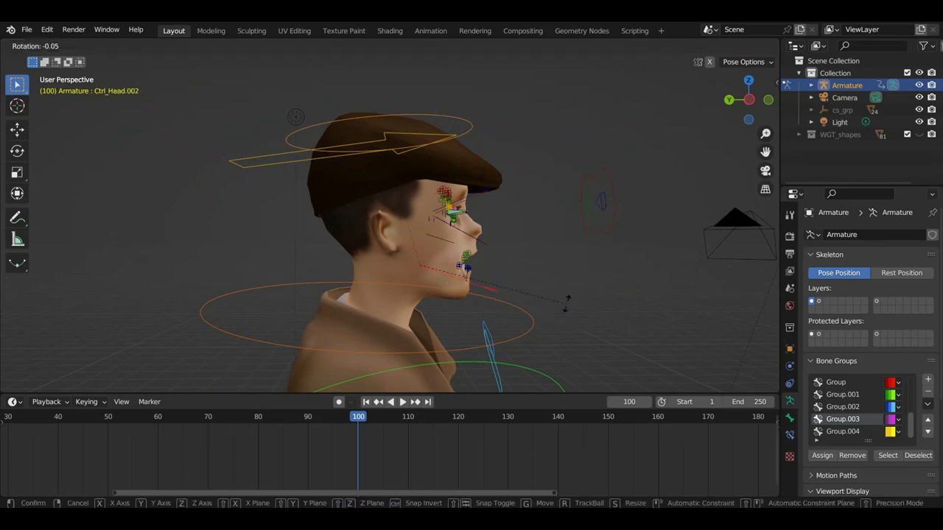
{"action": "left_click", "coordinate": [567, 265]}
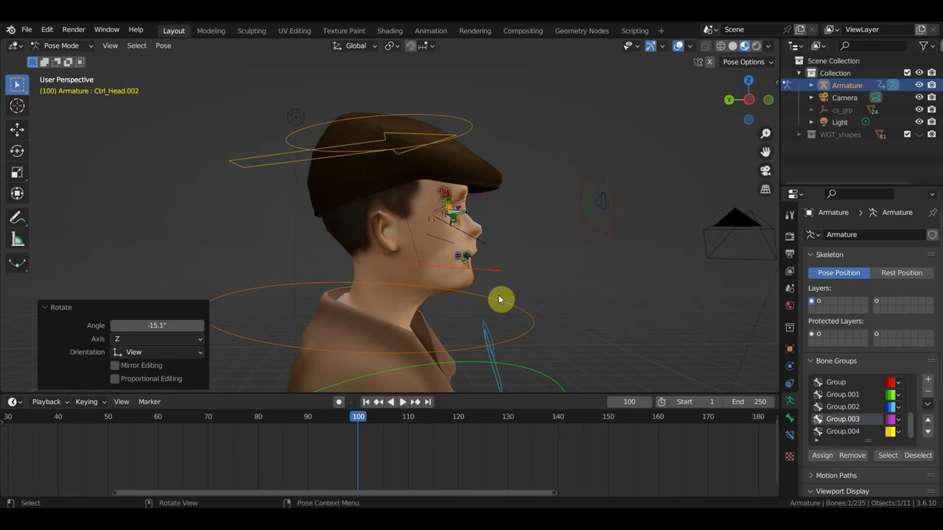
{"action": "key", "text": "g"}
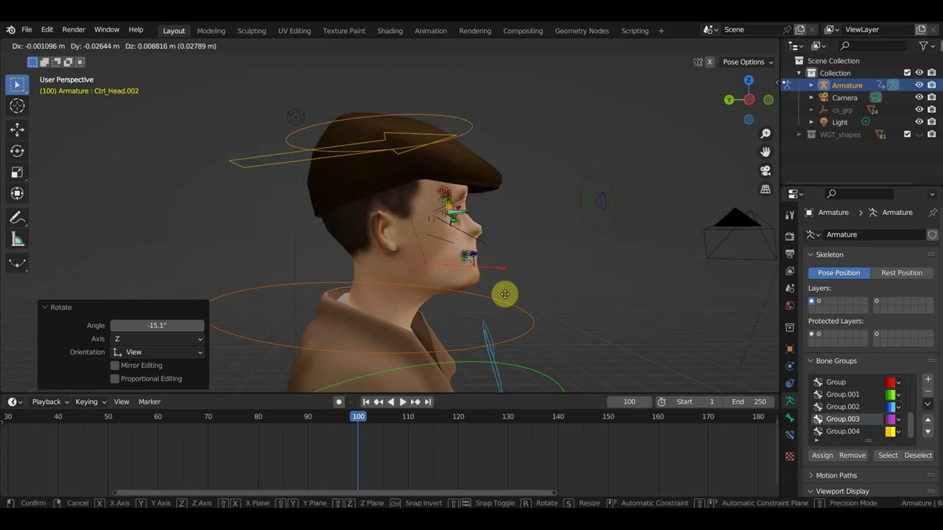
{"action": "left_click", "coordinate": [505, 296]}
{"action": "key", "text": "i"}
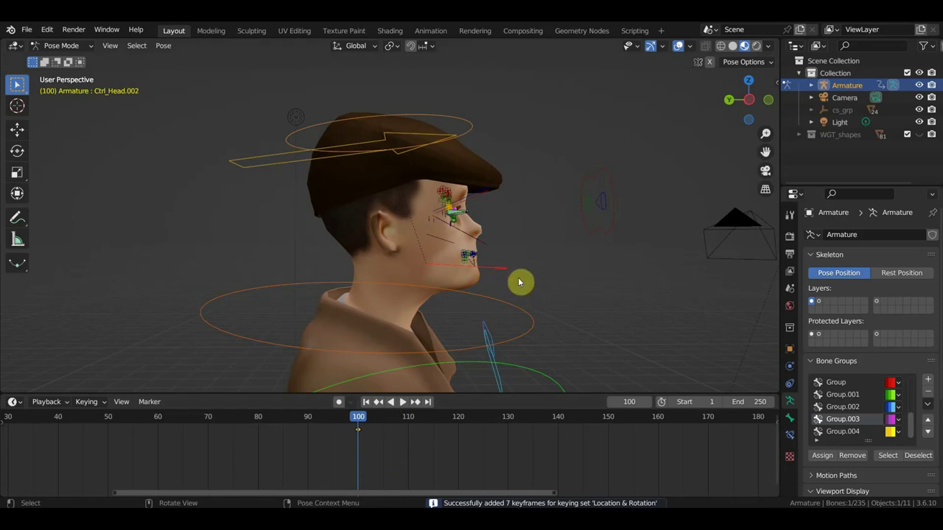
Step: Reposition the left and right mouth-corner controls, then select all bones and keyframe them at frame 100
{"action": "left_click_drag", "start_coordinate": [518, 281], "coordinate": [430, 186]}
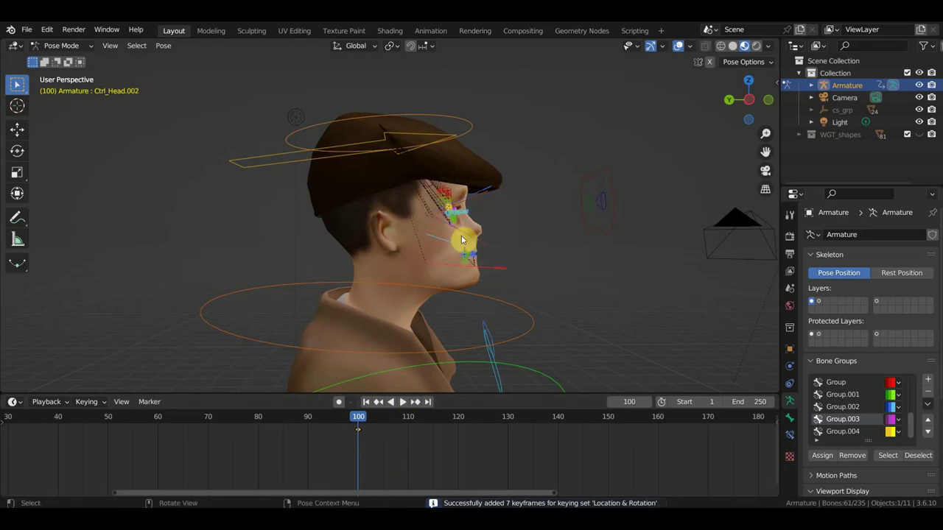
{"action": "mouse_move", "coordinate": [519, 232]}
{"action": "middle_mouse_down"}
{"action": "mouse_move", "coordinate": [362, 252]}
{"action": "mouse_move", "coordinate": [450, 255]}
{"action": "mouse_move", "coordinate": [469, 247]}
{"action": "mouse_move", "coordinate": [271, 253]}
{"action": "mouse_move", "coordinate": [310, 252]}
{"action": "middle_mouse_up"}
{"action": "scroll", "coordinate": [471, 253], "scroll_direction": "up", "scroll_amount": 3}
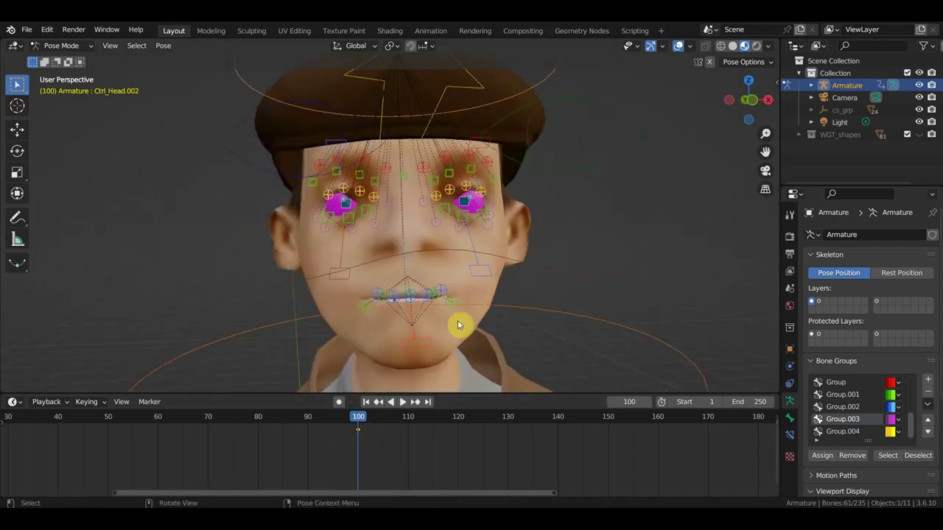
{"action": "left_click", "coordinate": [362, 306]}
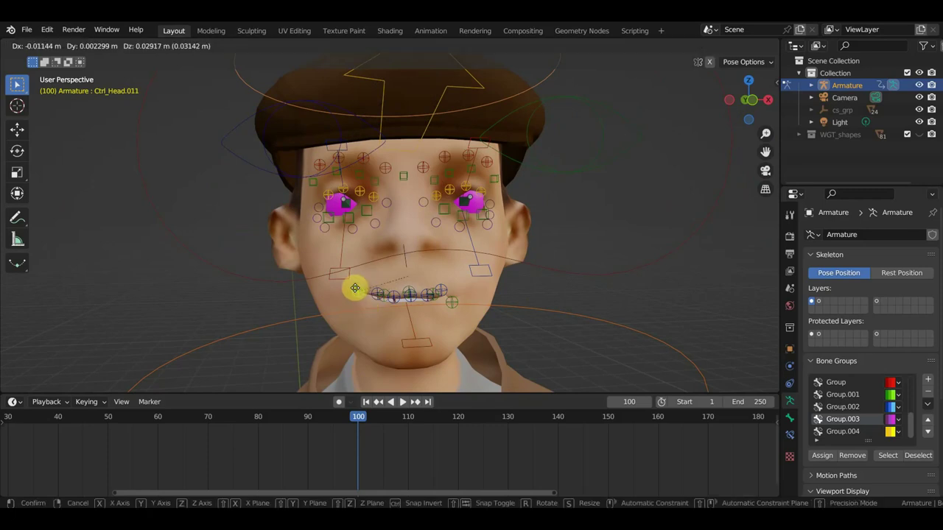
{"action": "left_click", "coordinate": [356, 289]}
{"action": "mouse_move", "coordinate": [452, 302]}
{"action": "left_mouse_down"}
{"action": "mouse_move", "coordinate": [461, 280]}
{"action": "mouse_move", "coordinate": [490, 292]}
{"action": "left_mouse_up"}
{"action": "key", "text": "a"}
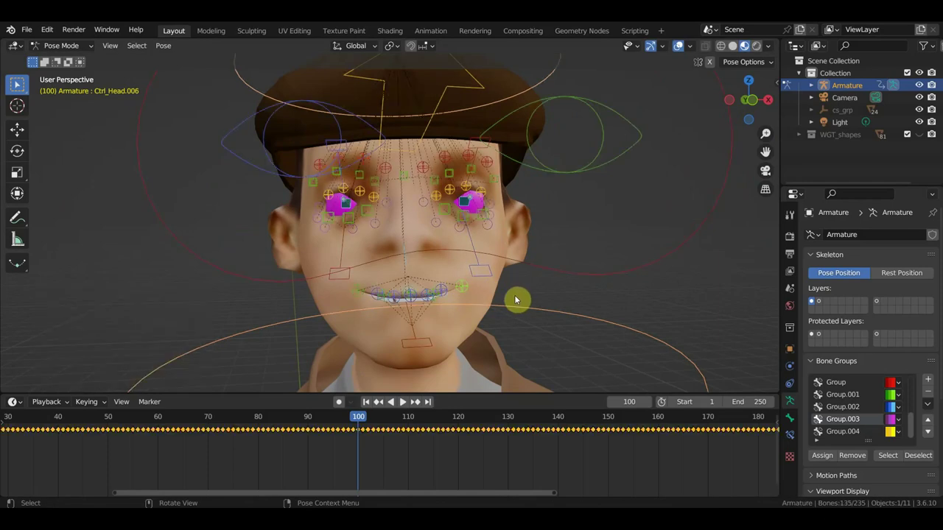
{"action": "key", "text": "i"}
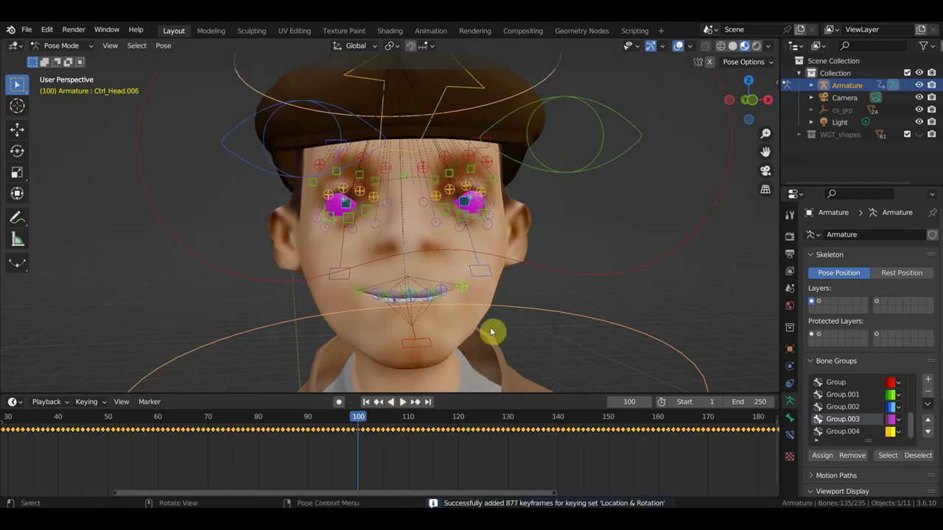
Step: Box-select the face control bones from the side, leaving the neck control out
{"action": "middle_click_drag", "start_coordinate": [492, 331], "coordinate": [673, 332]}
{"action": "left_click_drag", "start_coordinate": [598, 332], "coordinate": [444, 138]}
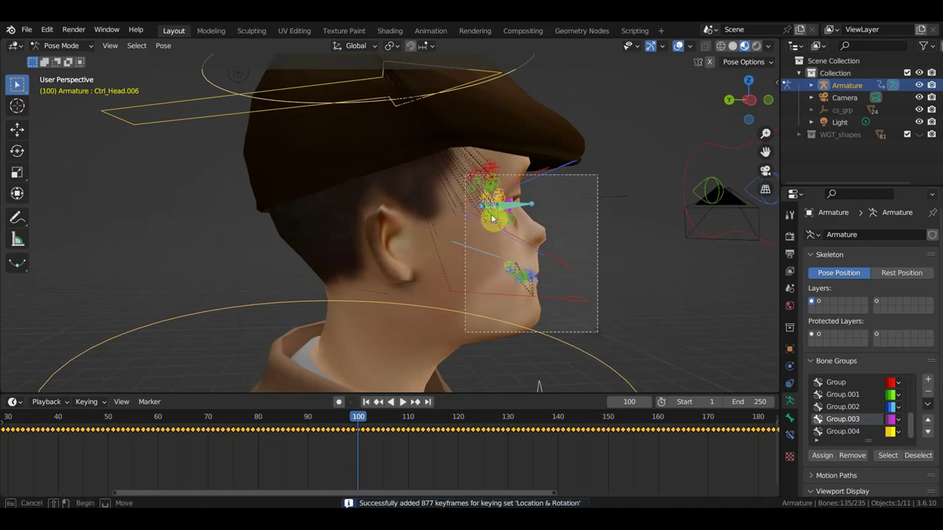
{"action": "middle_click_drag", "start_coordinate": [445, 139], "coordinate": [385, 248]}
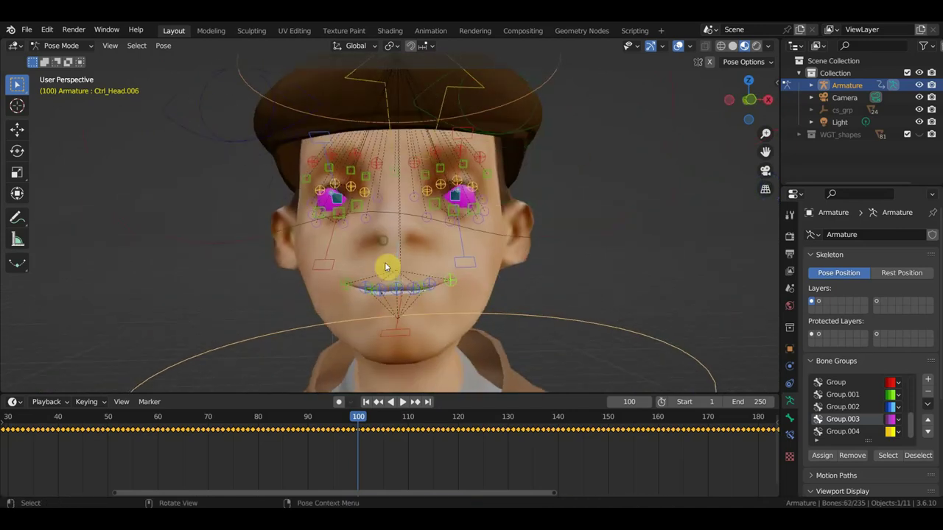
{"action": "middle_click_drag", "start_coordinate": [484, 327], "coordinate": [597, 339]}
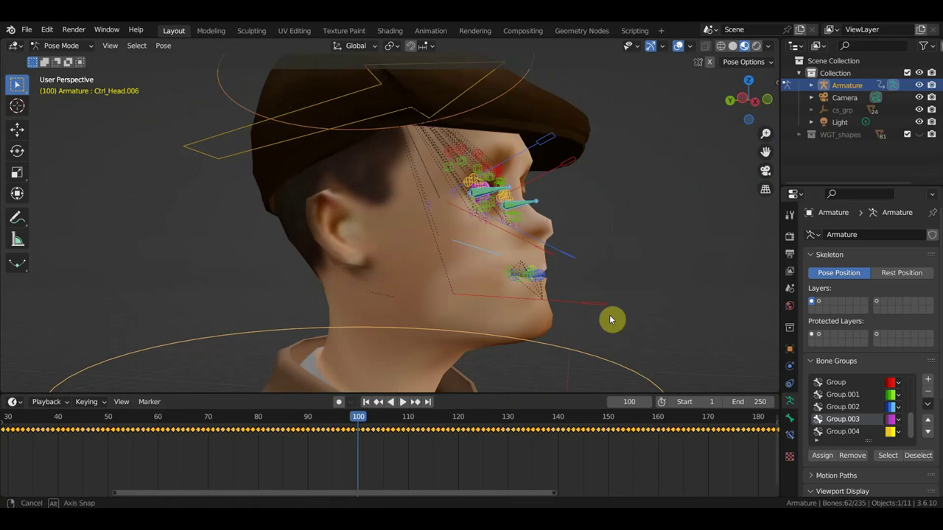
{"action": "left_click_drag", "start_coordinate": [596, 339], "coordinate": [432, 151]}
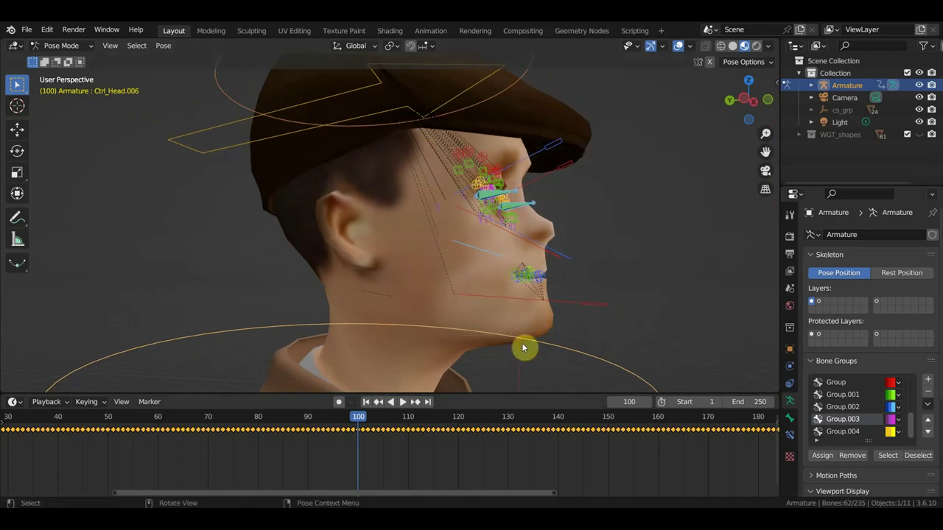
{"action": "left_click", "coordinate": [581, 355], "text": "shift"}
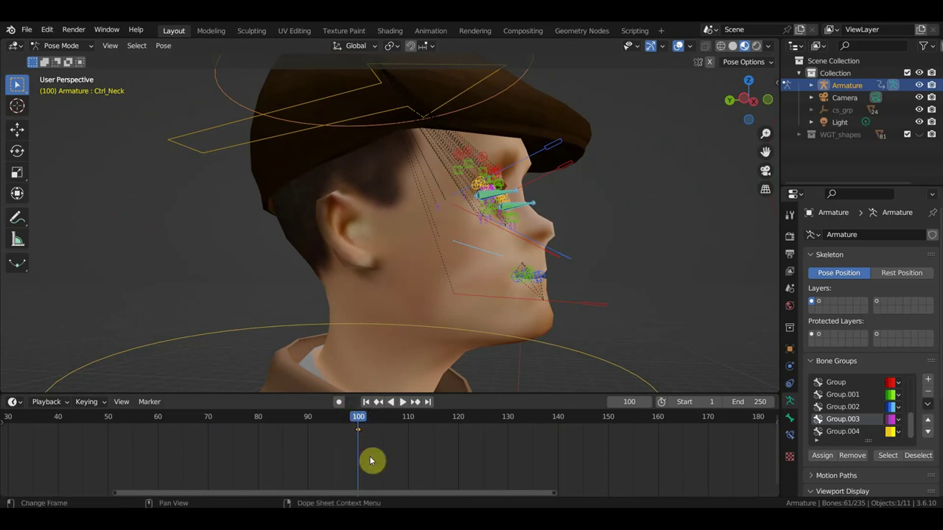
Step: Copy the frame-100 face keyframes to frame 110
{"action": "key", "text": "g"}
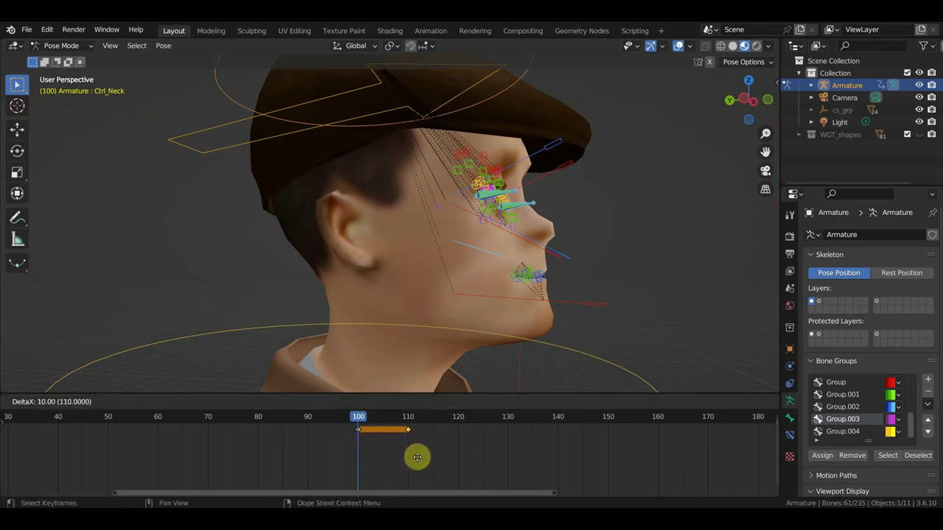
{"action": "left_click", "coordinate": [419, 458]}
{"action": "middle_click_drag", "start_coordinate": [549, 296], "coordinate": [589, 308]}
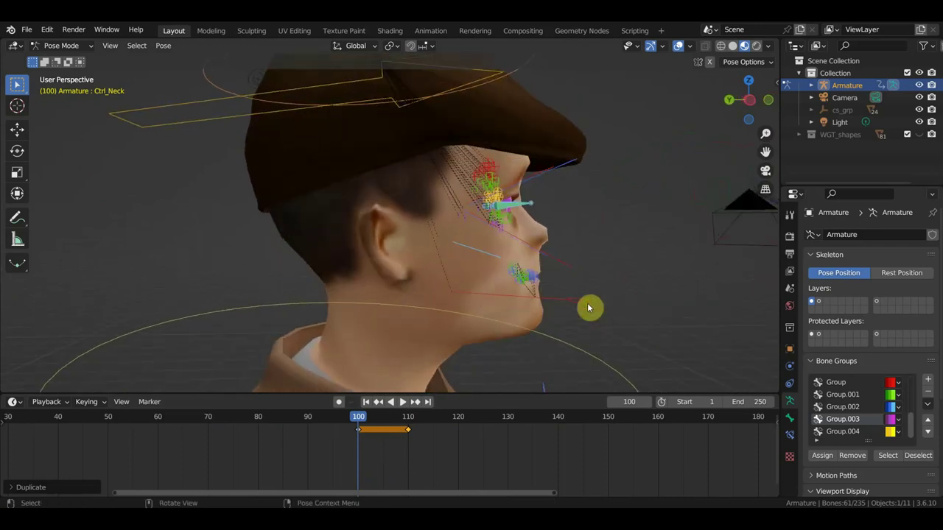
Step: Rotate the eye-area control Ctrl_Head.036 to -18.8° in side view and keyframe it at frame 100
{"action": "left_click", "coordinate": [546, 173]}
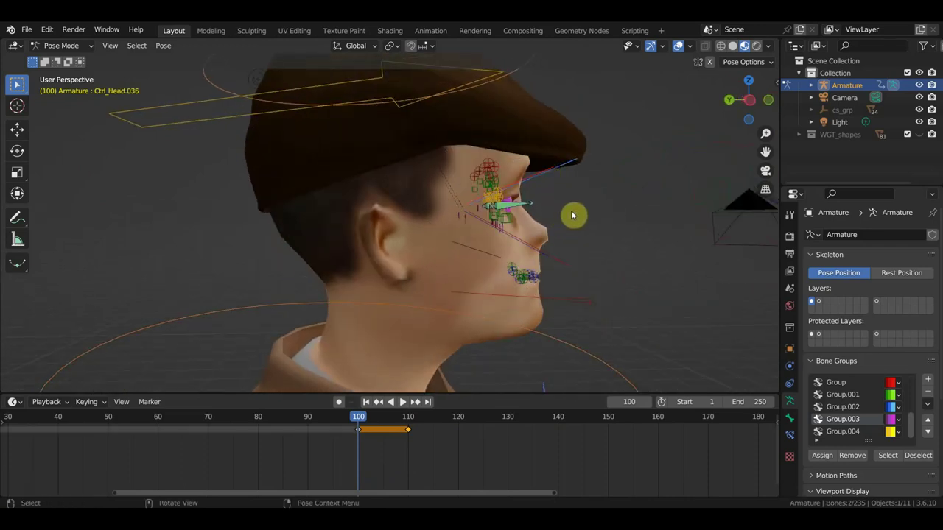
{"action": "key", "text": "KP_3"}
{"action": "key", "text": "r"}
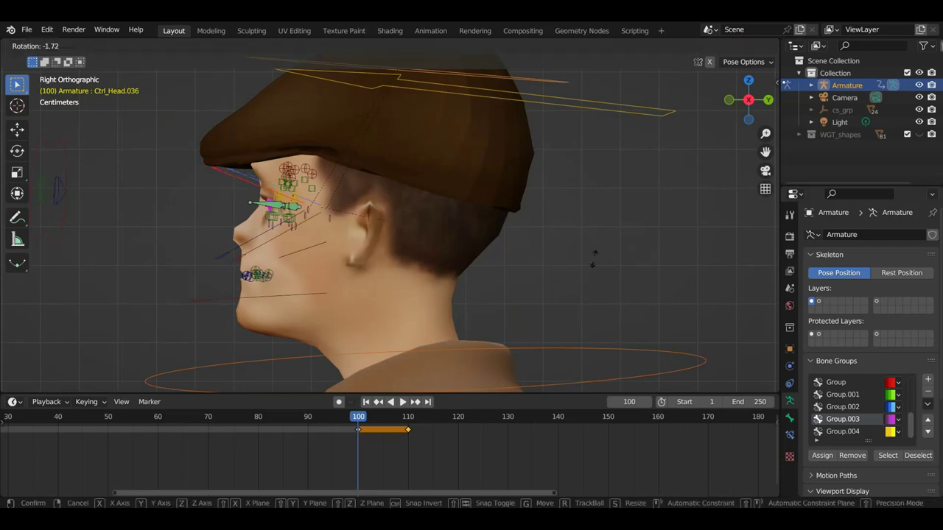
{"action": "left_click", "coordinate": [564, 185]}
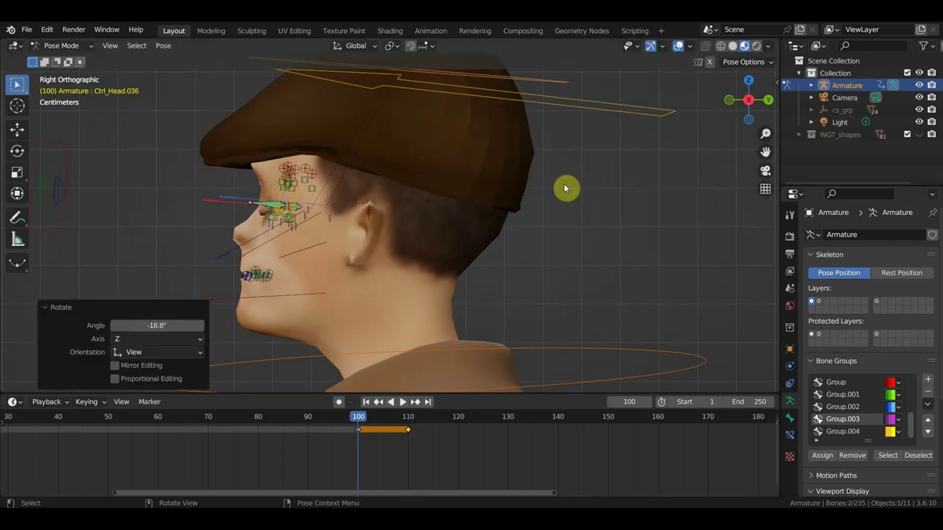
{"action": "key", "text": "i"}
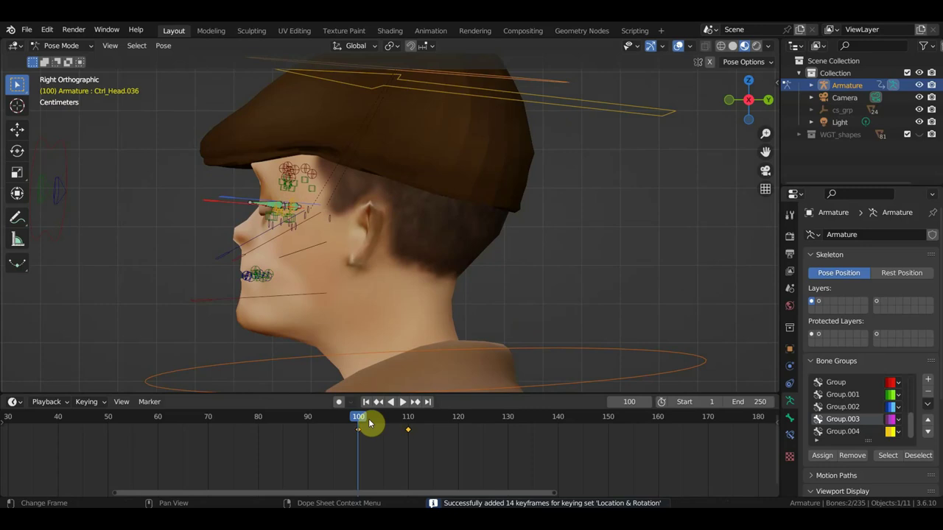
{"action": "middle_click_drag", "start_coordinate": [412, 324], "coordinate": [557, 316]}
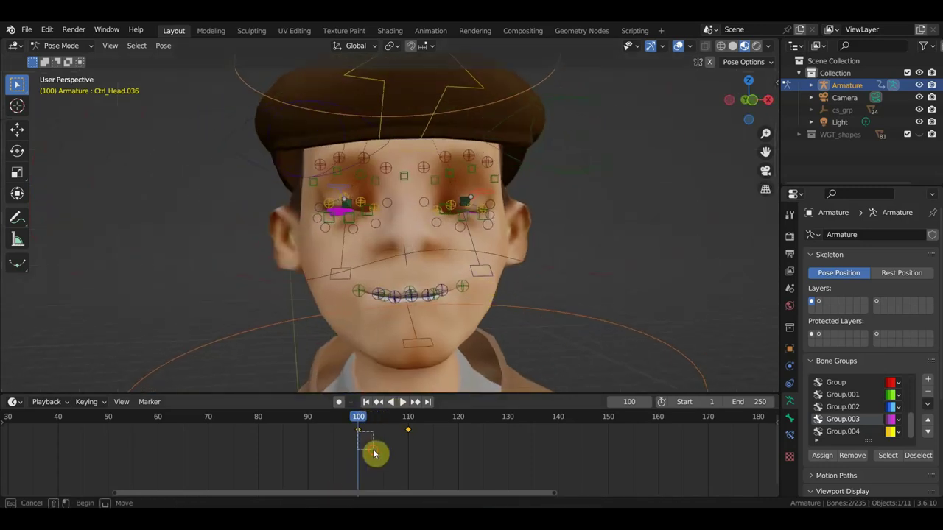
{"action": "mouse_move", "coordinate": [359, 421]}
{"action": "left_mouse_down"}
{"action": "mouse_move", "coordinate": [407, 423]}
{"action": "mouse_move", "coordinate": [349, 420]}
{"action": "mouse_move", "coordinate": [427, 436]}
{"action": "left_mouse_up"}
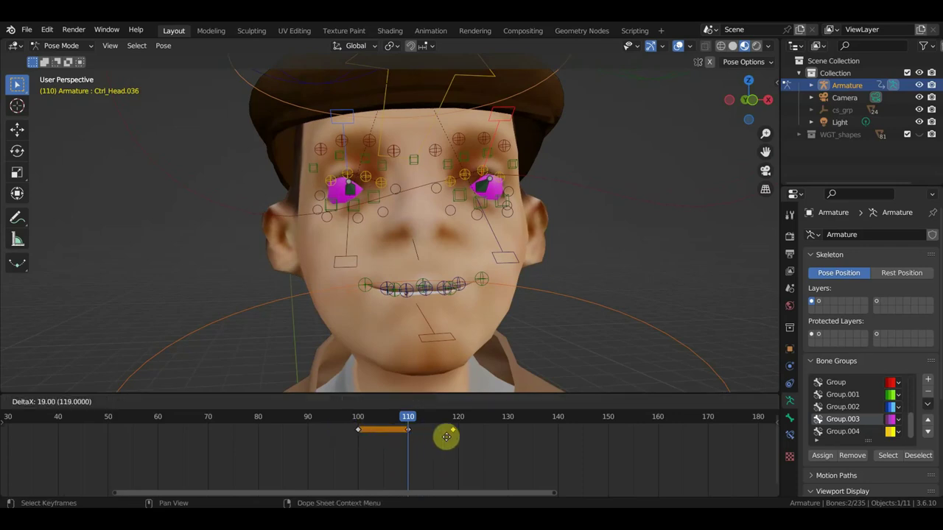
Step: Undo a misplaced key copy and reselect the face control bones without the neck control
{"action": "left_click", "coordinate": [452, 438]}
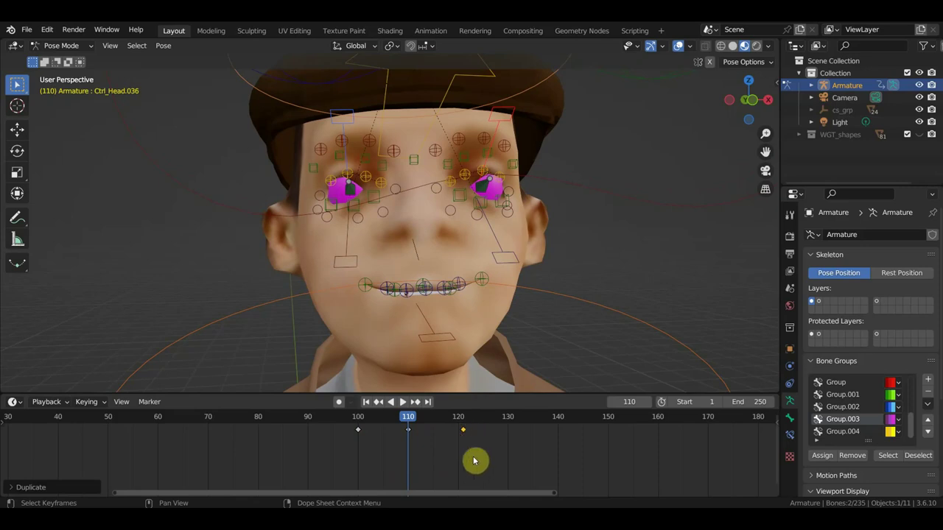
{"action": "key", "text": "ctrl+z"}
{"action": "mouse_move", "coordinate": [479, 368]}
{"action": "middle_mouse_down"}
{"action": "mouse_move", "coordinate": [483, 288]}
{"action": "mouse_move", "coordinate": [611, 292]}
{"action": "middle_mouse_up"}
{"action": "left_click_drag", "start_coordinate": [539, 285], "coordinate": [448, 179]}
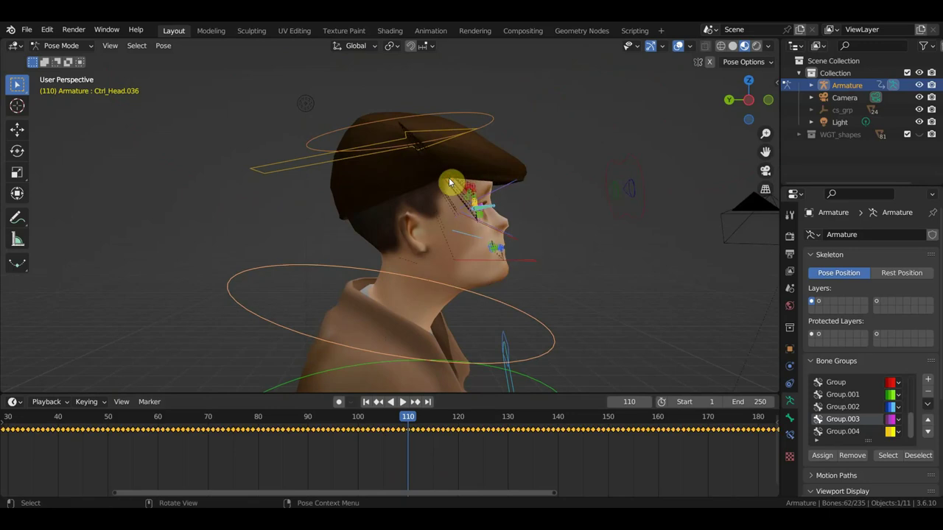
{"action": "left_click", "coordinate": [495, 303], "text": "shift"}
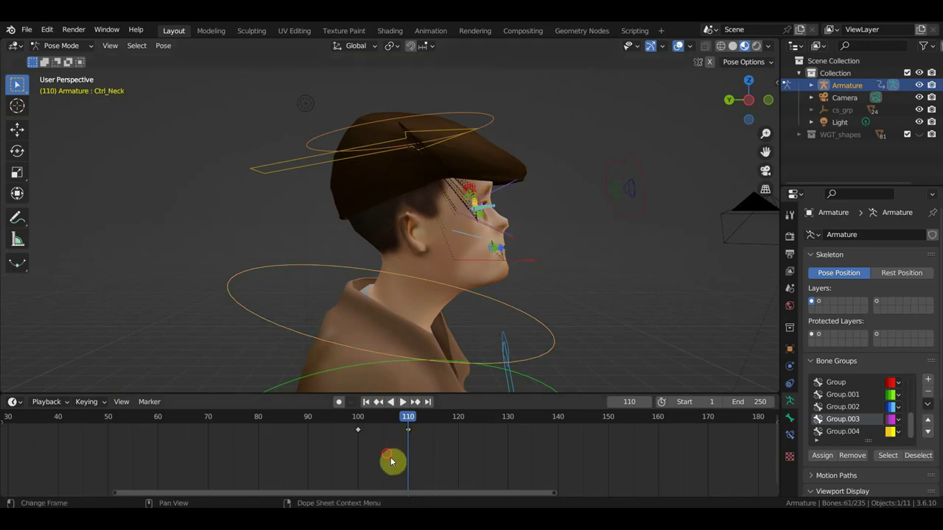
Step: Duplicate the frame-100 keyframe to frame 120 and scrub to review the face animation
{"action": "left_click_drag", "start_coordinate": [391, 461], "coordinate": [336, 418]}
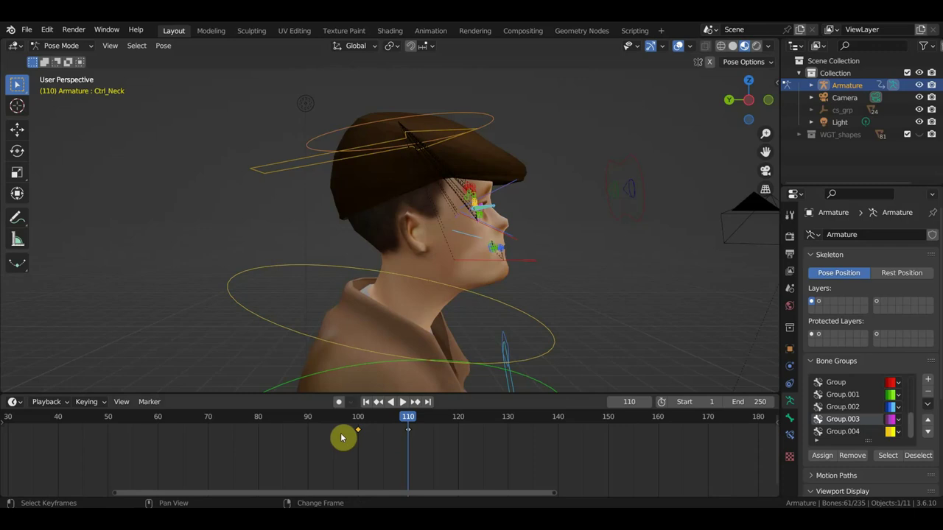
{"action": "key", "text": "shift+d"}
{"action": "left_click", "coordinate": [455, 435]}
{"action": "middle_click_drag", "start_coordinate": [541, 310], "coordinate": [419, 309]}
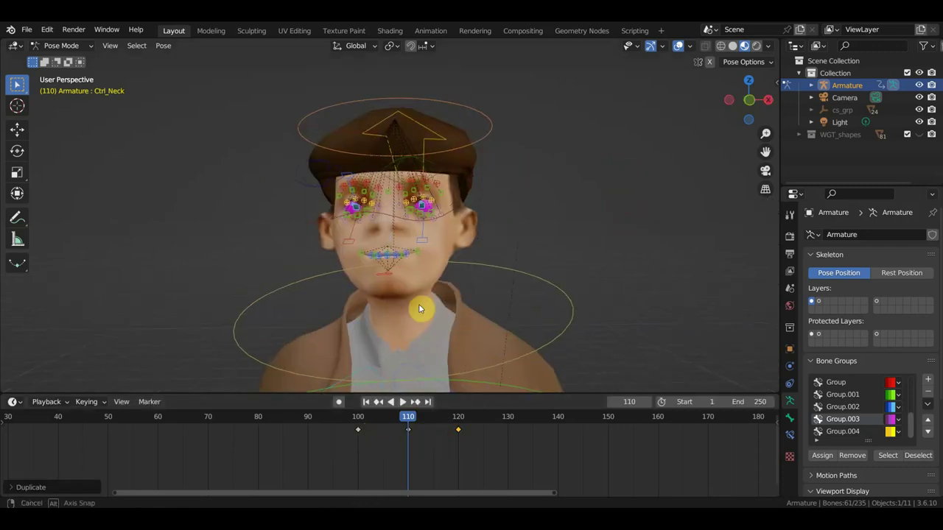
{"action": "scroll", "coordinate": [419, 310], "scroll_direction": "up", "scroll_amount": 2}
{"action": "scroll", "coordinate": [424, 312], "scroll_direction": "up", "scroll_amount": 1}
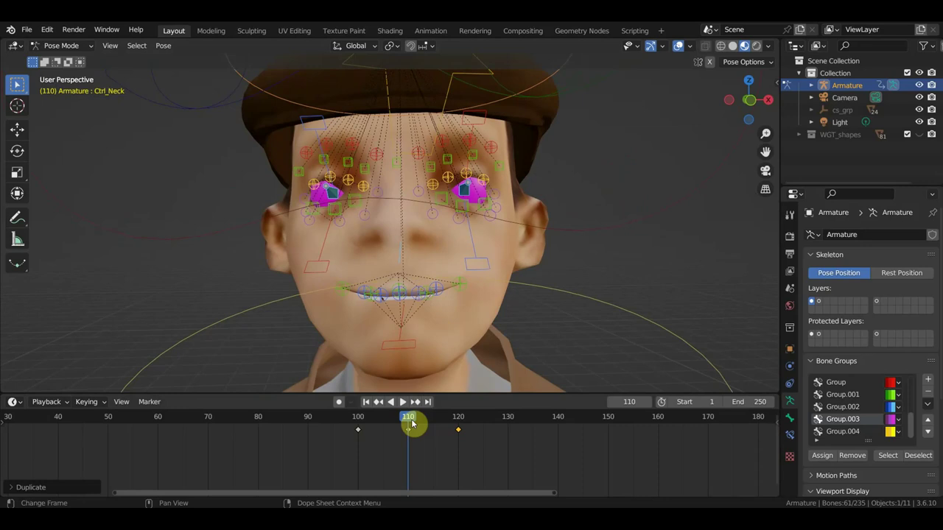
{"action": "mouse_move", "coordinate": [410, 421]}
{"action": "left_mouse_down"}
{"action": "mouse_move", "coordinate": [385, 421]}
{"action": "mouse_move", "coordinate": [410, 430]}
{"action": "left_mouse_up"}
Step: Lower the left mouth corner and a right-side lip control, and nudge the upper-left lip
{"action": "left_click", "coordinate": [337, 292]}
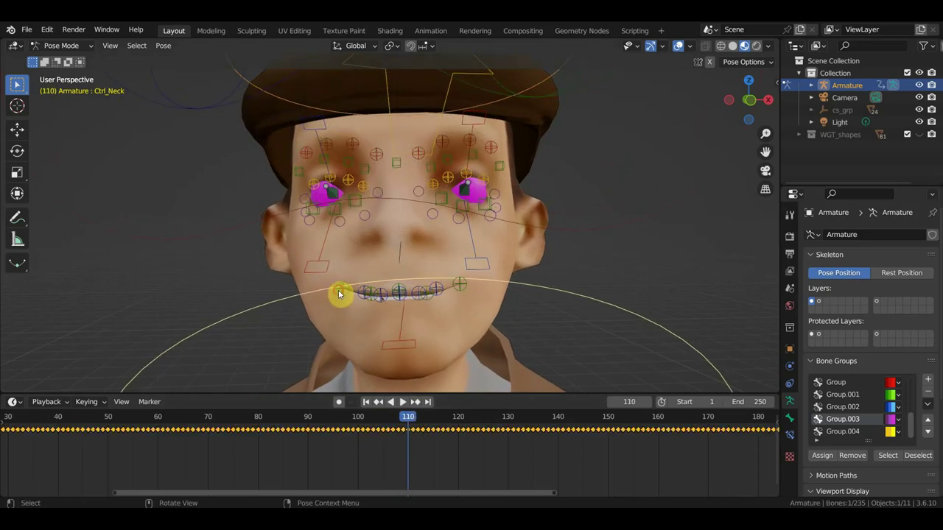
{"action": "left_click", "coordinate": [338, 294]}
{"action": "key", "text": "g"}
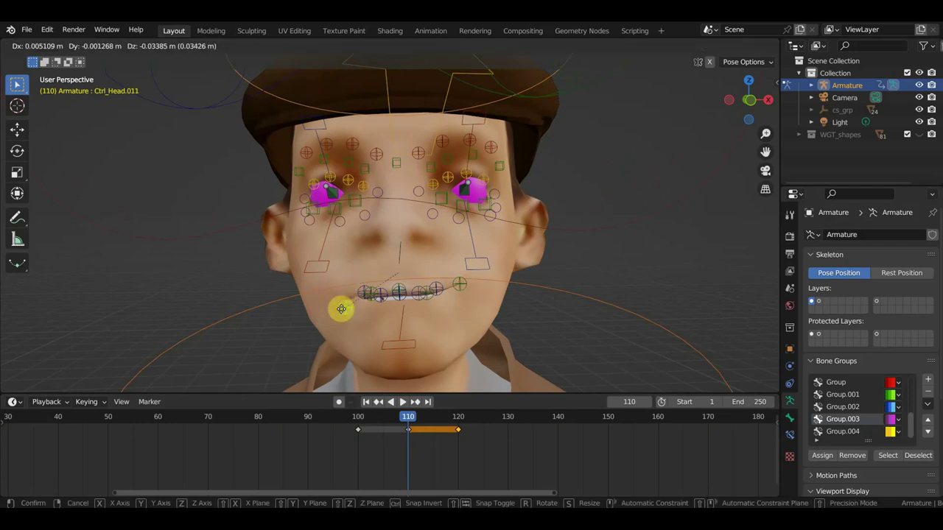
{"action": "left_click", "coordinate": [335, 320]}
{"action": "left_click", "coordinate": [454, 289]}
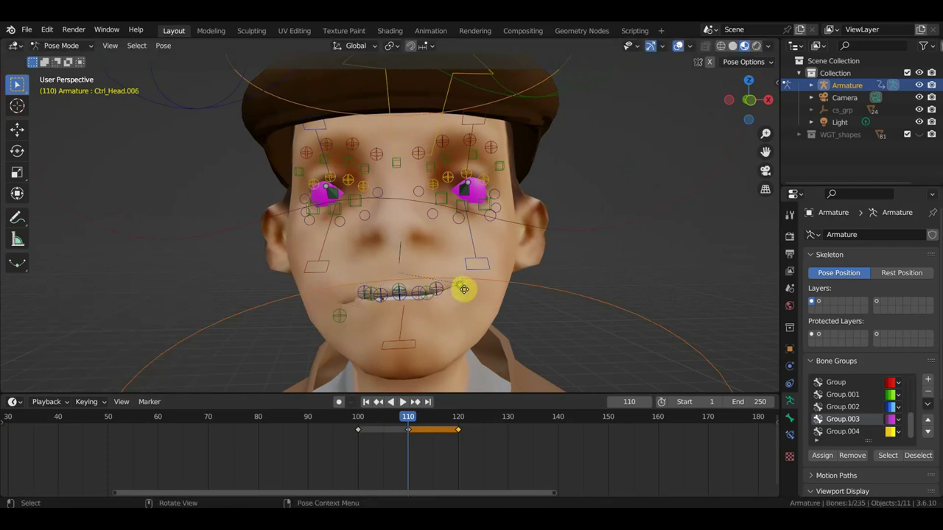
{"action": "key", "text": "g"}
{"action": "left_click", "coordinate": [458, 303]}
{"action": "left_click", "coordinate": [364, 295]}
{"action": "key", "text": "g"}
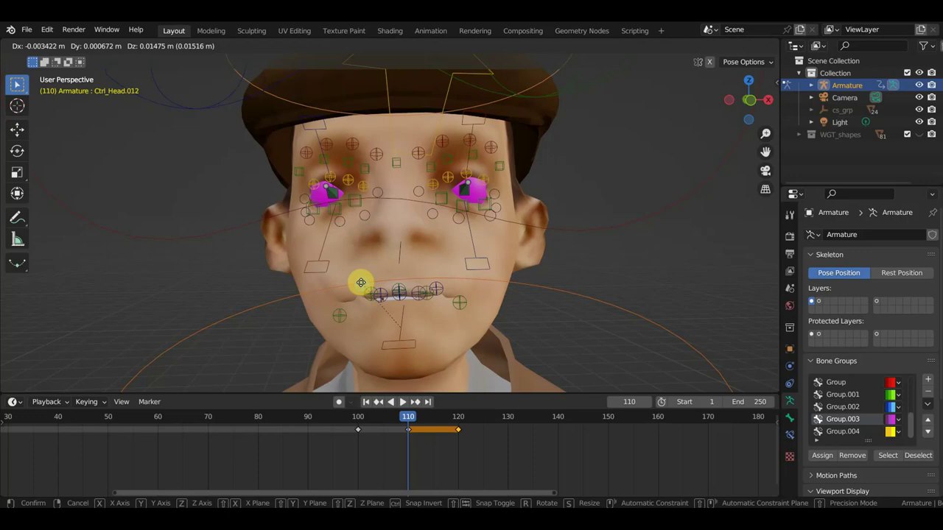
{"action": "left_click", "coordinate": [366, 295]}
Step: Reposition the left and centre lip controls, lowering the upper-left lip and the middle lip
{"action": "left_click", "coordinate": [369, 299]}
{"action": "key", "text": "g"}
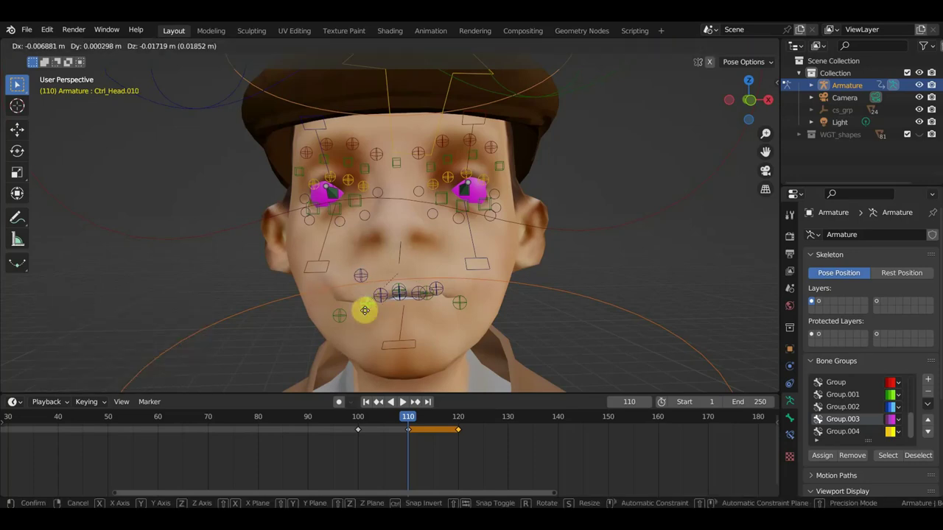
{"action": "left_click", "coordinate": [364, 289]}
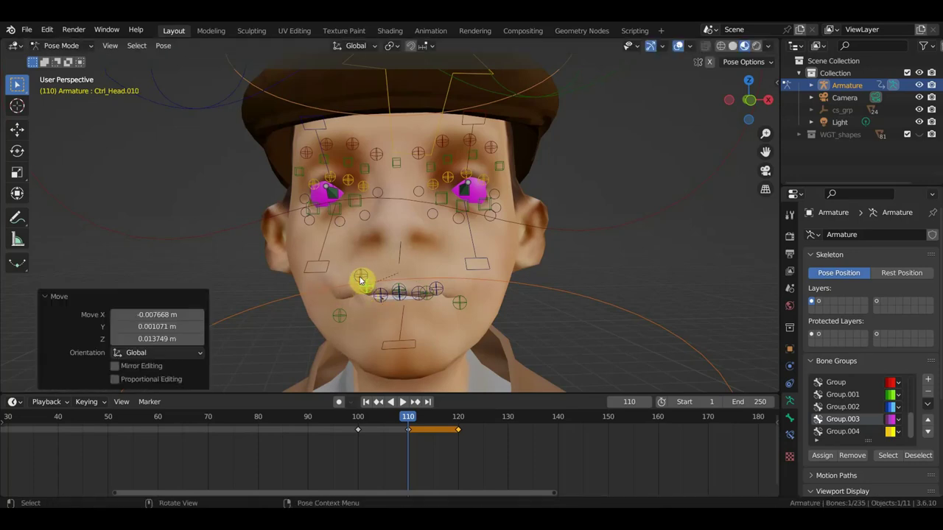
{"action": "left_click", "coordinate": [356, 278]}
{"action": "key", "text": "g"}
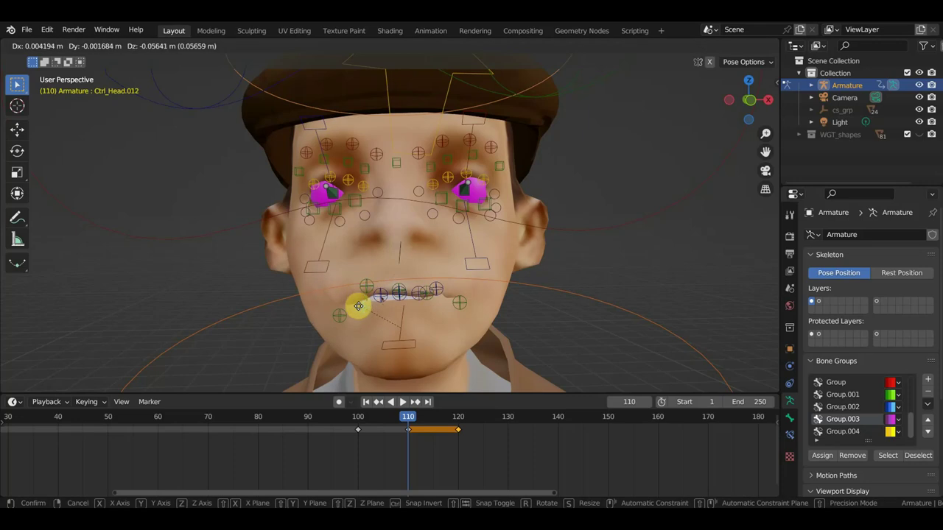
{"action": "left_click", "coordinate": [358, 311]}
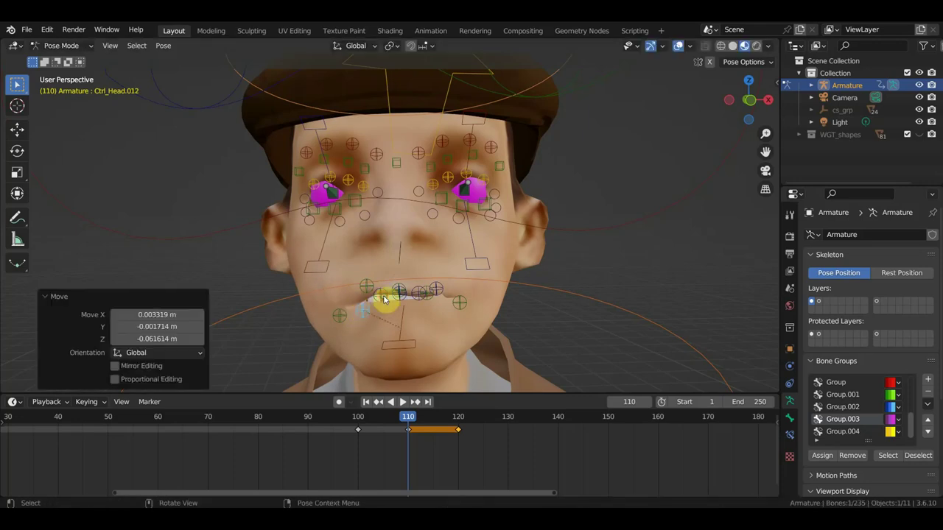
{"action": "left_click", "coordinate": [383, 300]}
{"action": "key", "text": "g"}
{"action": "left_click", "coordinate": [380, 298]}
{"action": "left_click", "coordinate": [399, 292]}
{"action": "key", "text": "g"}
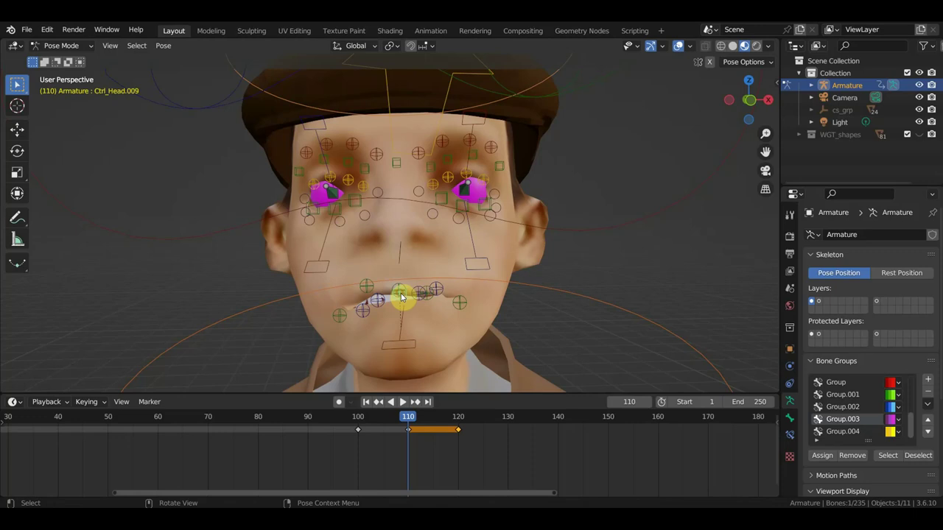
{"action": "left_click", "coordinate": [403, 311]}
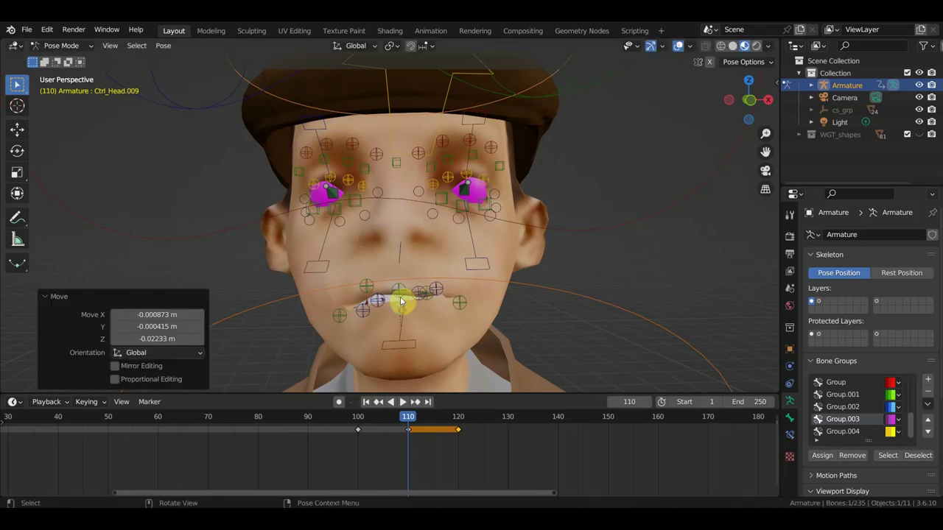
Step: Raise the upper lip controls right of centre and lower the right-side lip control
{"action": "left_click", "coordinate": [398, 287]}
{"action": "key", "text": "g"}
{"action": "left_click", "coordinate": [402, 280]}
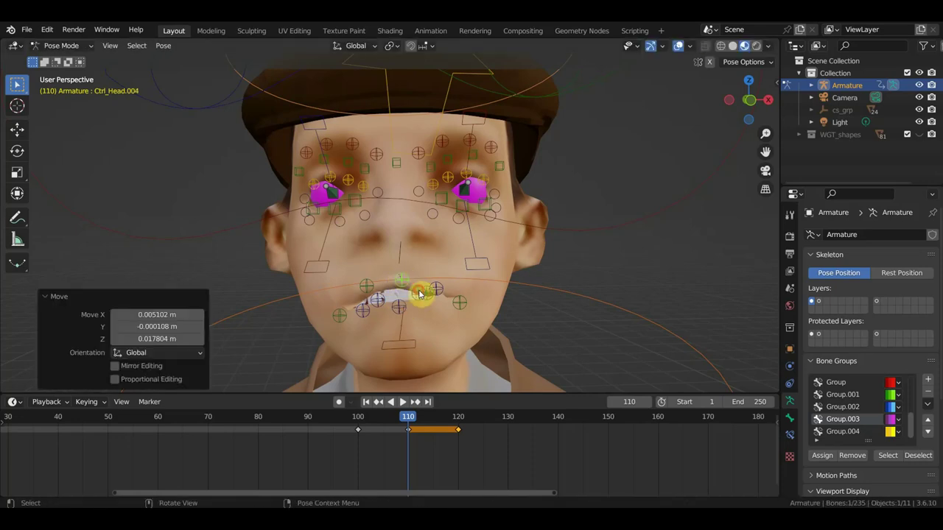
{"action": "left_click", "coordinate": [419, 293]}
{"action": "key", "text": "g"}
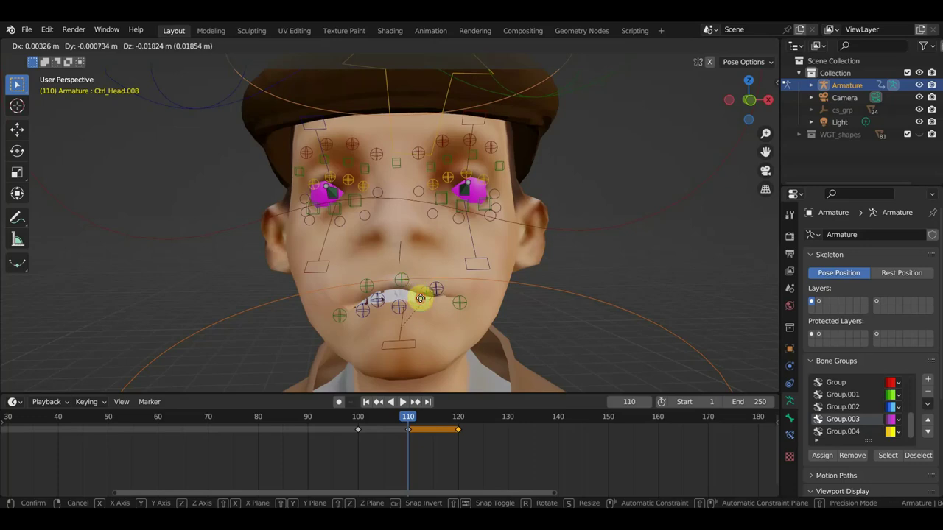
{"action": "left_click", "coordinate": [420, 297]}
{"action": "left_click", "coordinate": [428, 289]}
{"action": "key", "text": "g"}
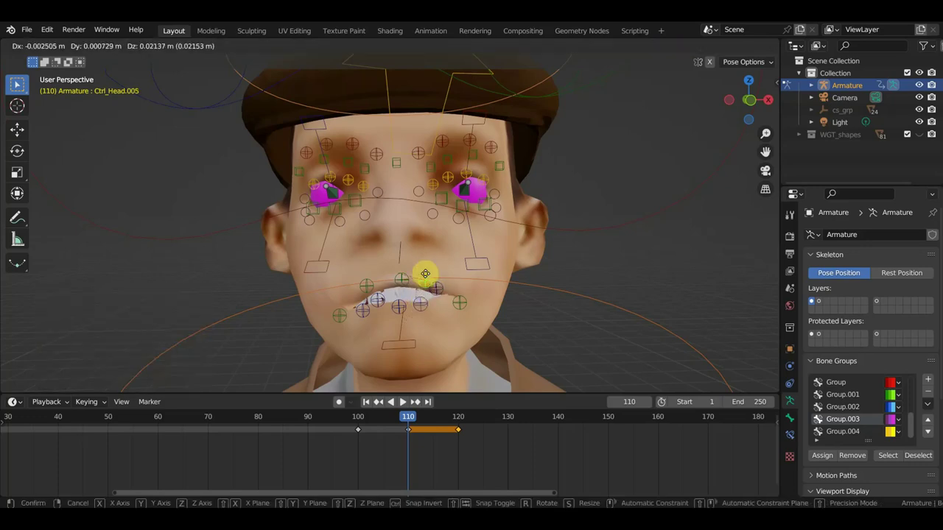
{"action": "left_click", "coordinate": [427, 276]}
{"action": "left_click", "coordinate": [438, 288]}
{"action": "key", "text": "g"}
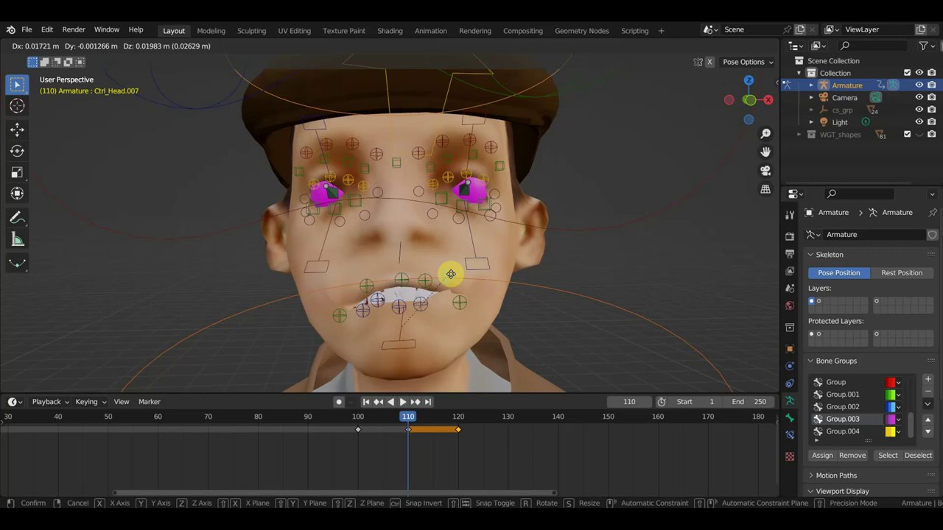
{"action": "left_click", "coordinate": [447, 302]}
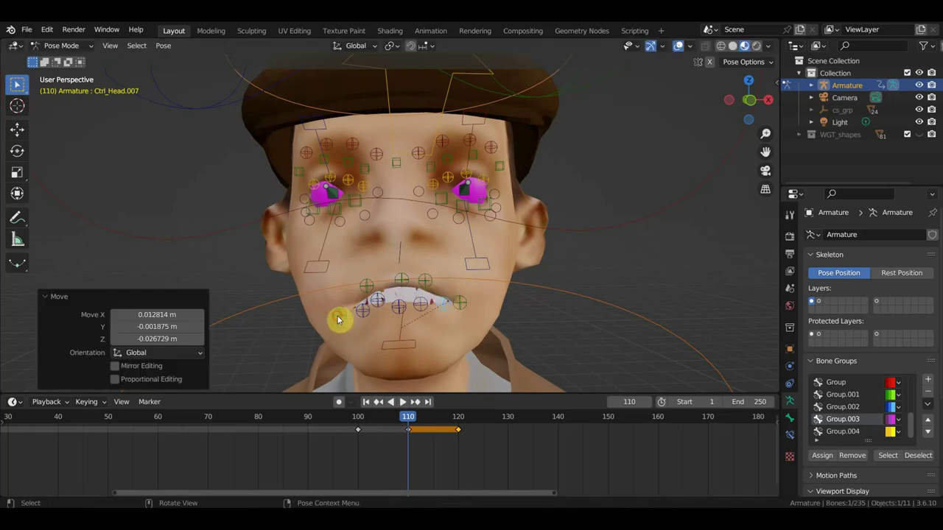
Step: Fine-tune both mouth-corner controls to finish the lopsided, teeth-baring grimace
{"action": "left_click_drag", "start_coordinate": [338, 319], "coordinate": [336, 294]}
{"action": "left_click_drag", "start_coordinate": [459, 305], "coordinate": [463, 312]}
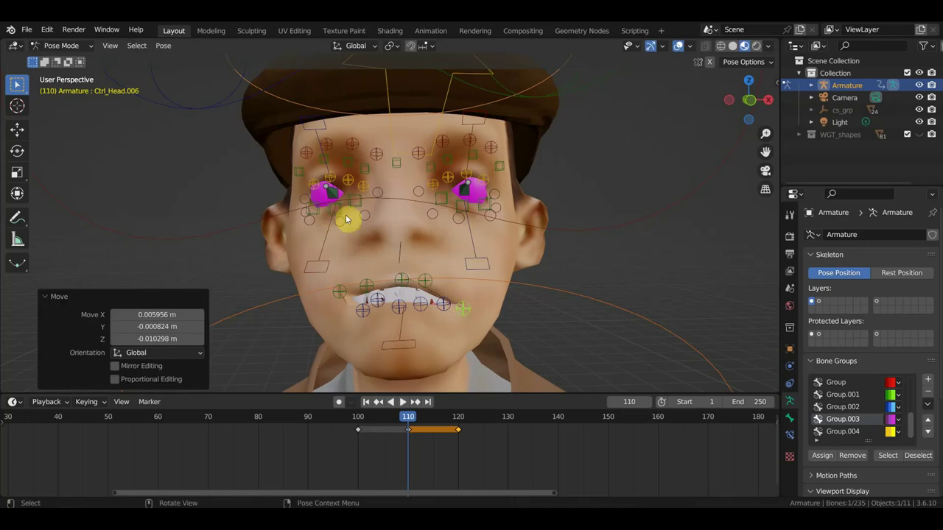
{"action": "left_click_drag", "start_coordinate": [363, 288], "coordinate": [364, 269]}
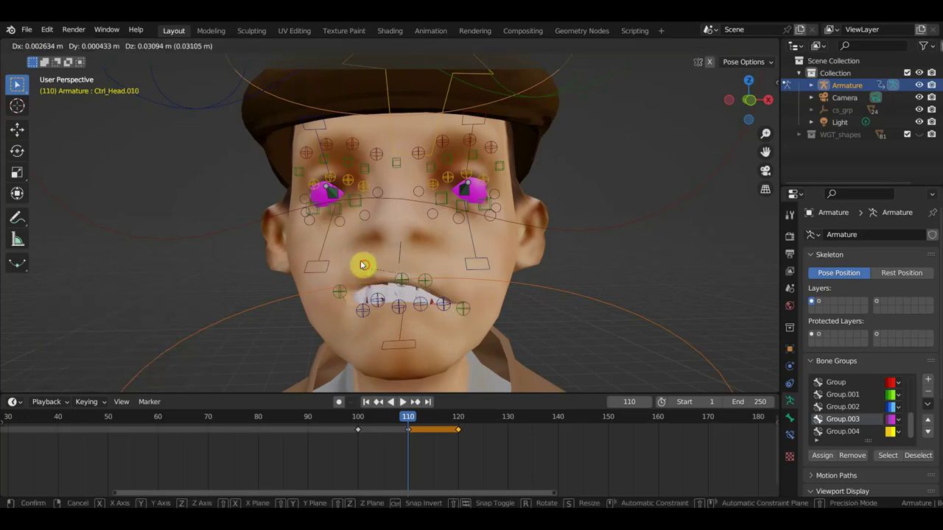
{"action": "middle_click_drag", "start_coordinate": [421, 297], "coordinate": [375, 288]}
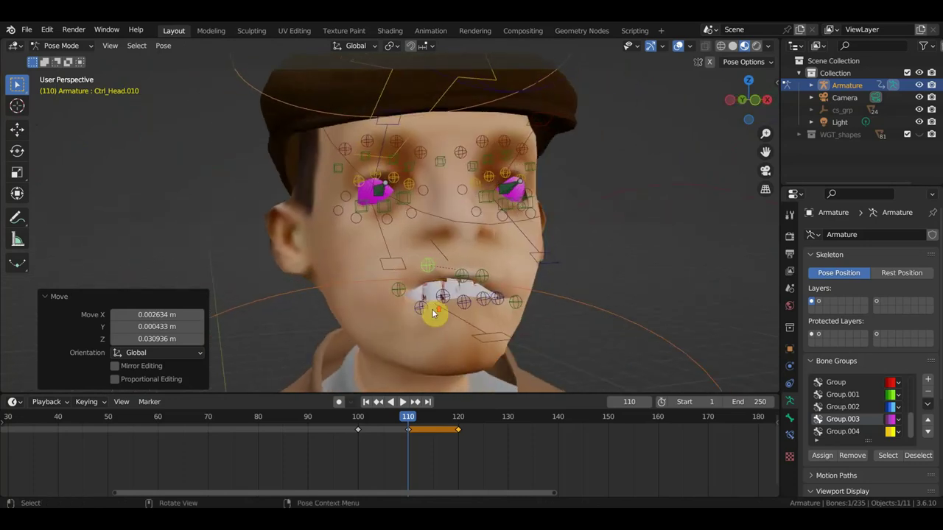
Step: Move the central mouth control to open the mouth slightly wider
{"action": "scroll", "coordinate": [433, 313], "scroll_direction": "up", "scroll_amount": 4}
{"action": "scroll", "coordinate": [434, 309], "scroll_direction": "down", "scroll_amount": 4}
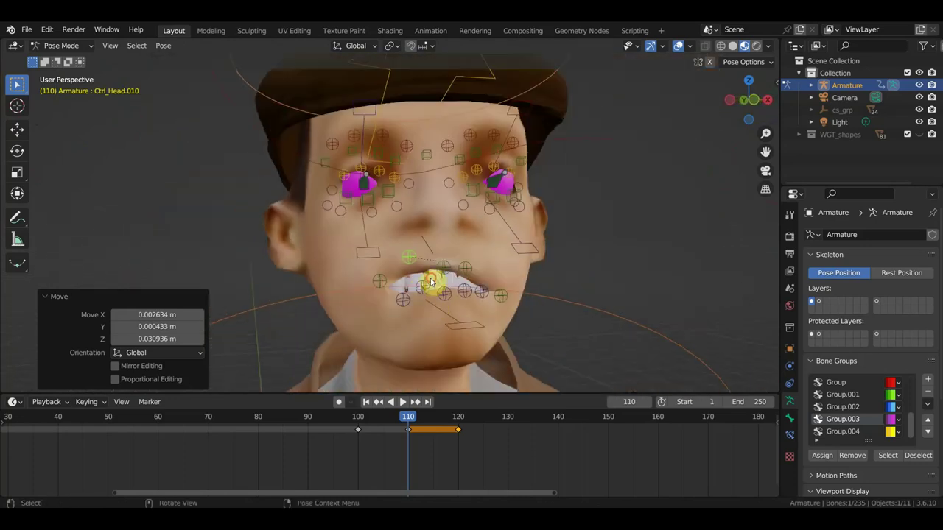
{"action": "left_click", "coordinate": [431, 282]}
{"action": "middle_click_drag", "start_coordinate": [440, 289], "coordinate": [367, 284]}
{"action": "middle_click_drag", "start_coordinate": [332, 244], "coordinate": [361, 260]}
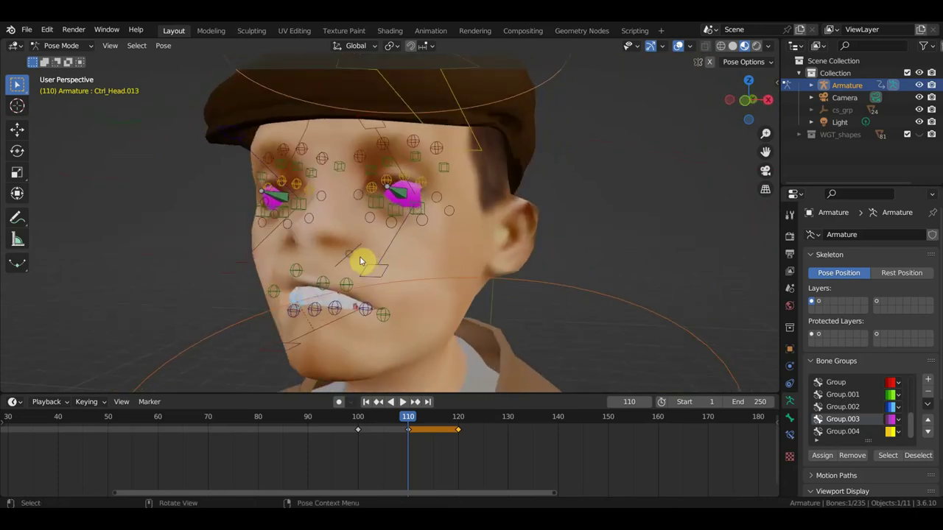
{"action": "key", "text": "g"}
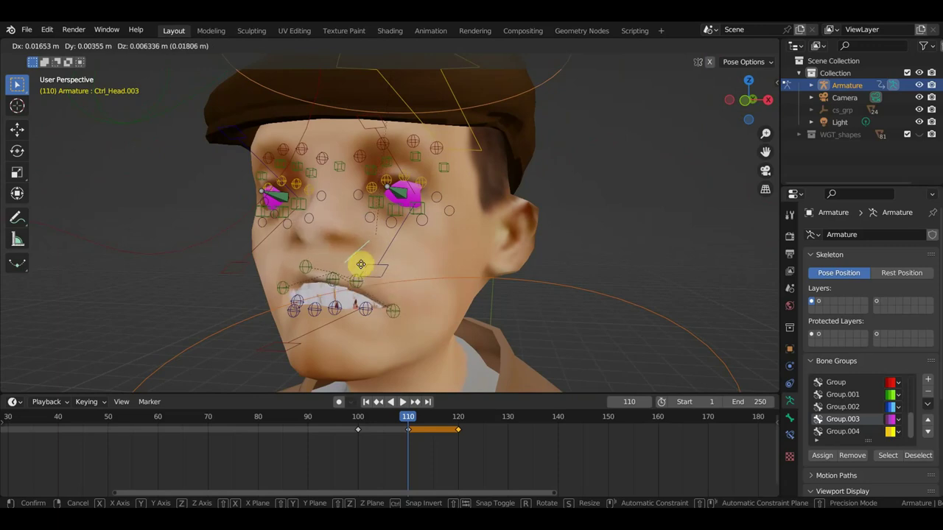
{"action": "left_click", "coordinate": [364, 274]}
Step: In front view, key Location & Rotation for all rig controls at frame 110
{"action": "middle_click_drag", "start_coordinate": [364, 273], "coordinate": [372, 277]}
{"action": "key", "text": "KP_1"}
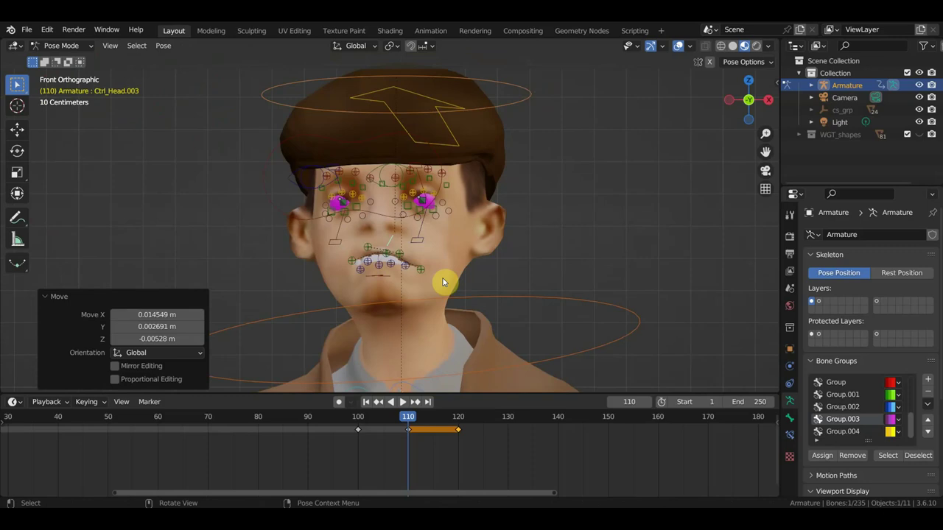
{"action": "key", "text": "a"}
{"action": "key", "text": "i"}
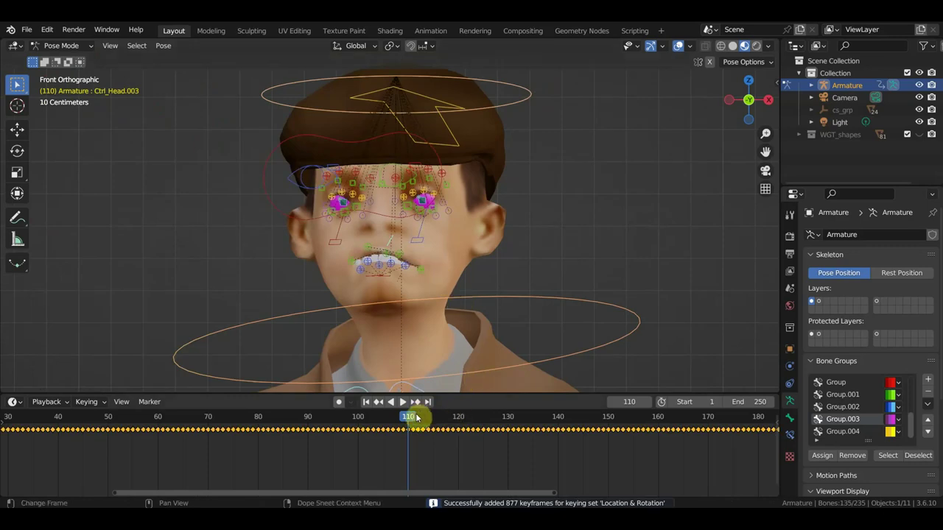
{"action": "mouse_move", "coordinate": [404, 418]}
{"action": "left_mouse_down"}
{"action": "mouse_move", "coordinate": [366, 418]}
{"action": "mouse_move", "coordinate": [464, 420]}
{"action": "mouse_move", "coordinate": [378, 414]}
{"action": "mouse_move", "coordinate": [462, 419]}
{"action": "mouse_move", "coordinate": [391, 406]}
{"action": "left_mouse_up"}
{"action": "left_click", "coordinate": [391, 405]}
{"action": "mouse_move", "coordinate": [423, 322]}
{"action": "middle_mouse_down"}
{"action": "mouse_move", "coordinate": [558, 324]}
{"action": "mouse_move", "coordinate": [578, 316]}
{"action": "middle_mouse_up"}
{"action": "left_click_drag", "start_coordinate": [599, 306], "coordinate": [465, 162]}
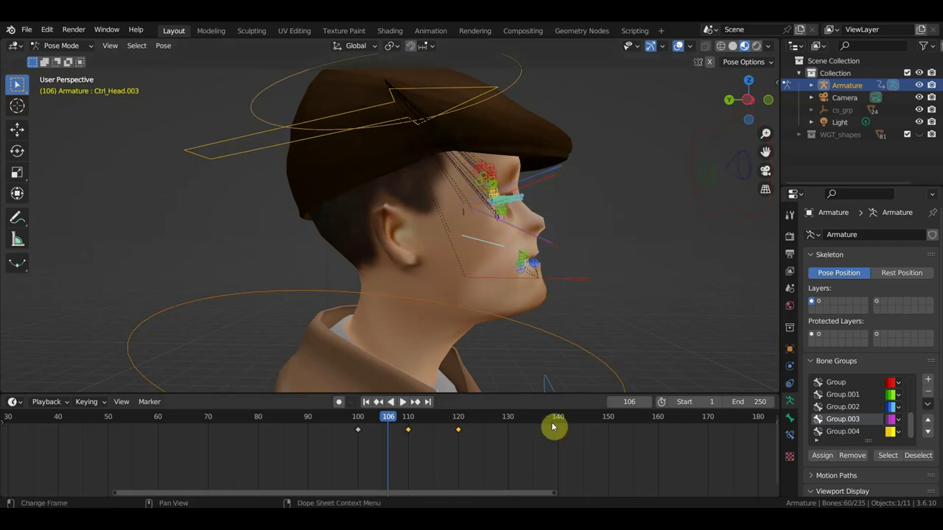
{"action": "left_click", "coordinate": [358, 430]}
{"action": "middle_click_drag", "start_coordinate": [390, 437], "coordinate": [364, 438]}
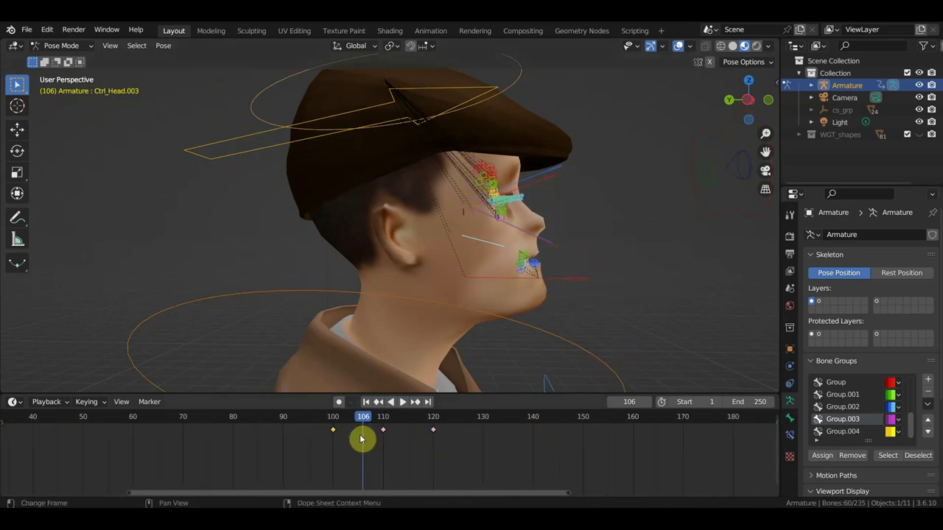
{"action": "middle_click_drag", "start_coordinate": [452, 461], "coordinate": [436, 461]}
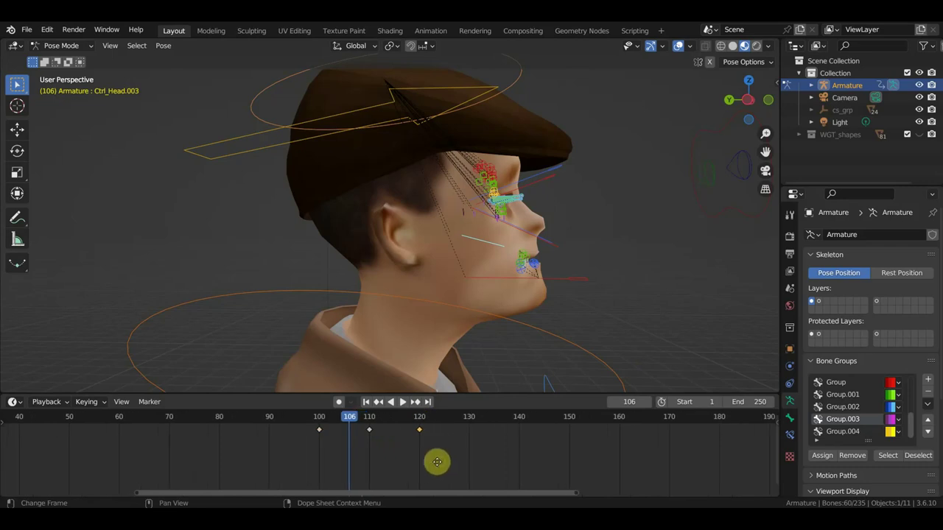
{"action": "middle_click_drag", "start_coordinate": [541, 291], "coordinate": [533, 290]}
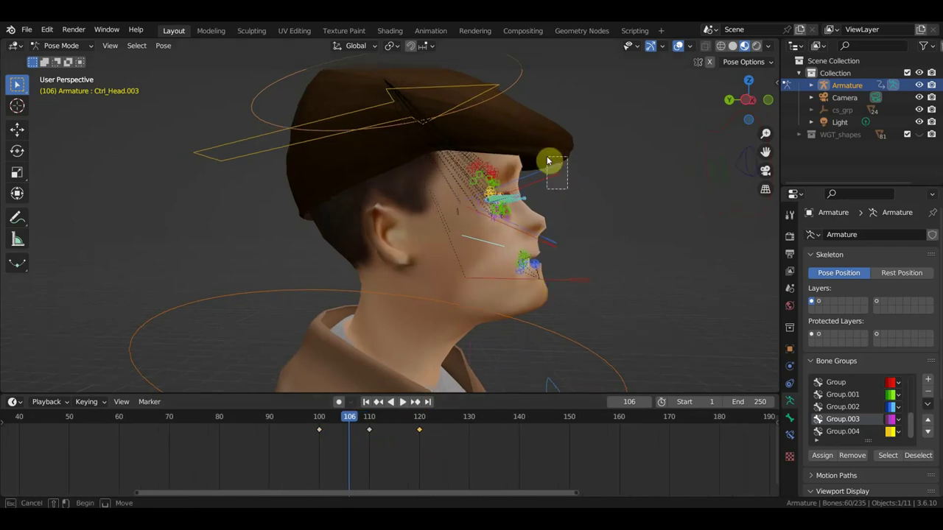
{"action": "mouse_move", "coordinate": [549, 168]}
{"action": "middle_mouse_down"}
{"action": "mouse_move", "coordinate": [558, 223]}
{"action": "mouse_move", "coordinate": [459, 224]}
{"action": "middle_mouse_up"}
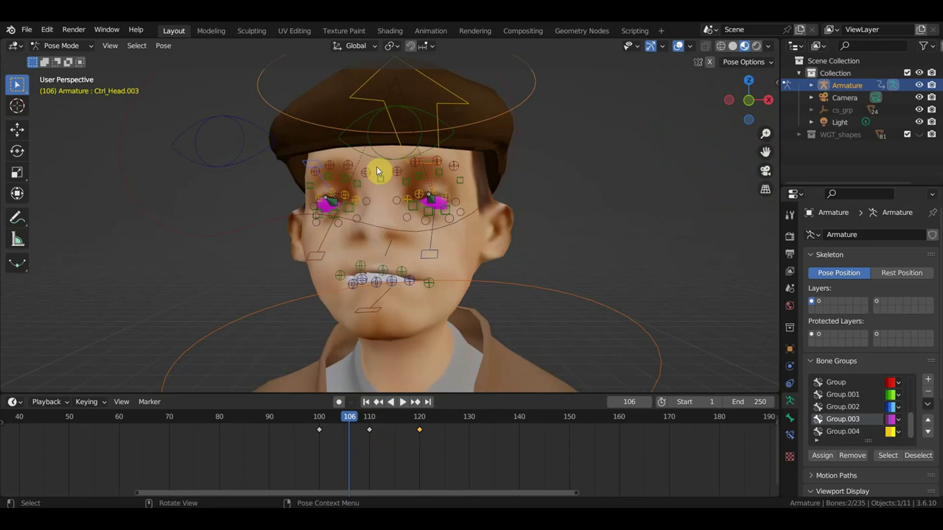
{"action": "mouse_move", "coordinate": [363, 201]}
{"action": "middle_mouse_down"}
{"action": "mouse_move", "coordinate": [469, 237]}
{"action": "mouse_move", "coordinate": [549, 233]}
{"action": "mouse_move", "coordinate": [400, 269]}
{"action": "mouse_move", "coordinate": [643, 214]}
{"action": "middle_mouse_up"}
{"action": "scroll", "coordinate": [553, 258], "scroll_direction": "down", "scroll_amount": 3}
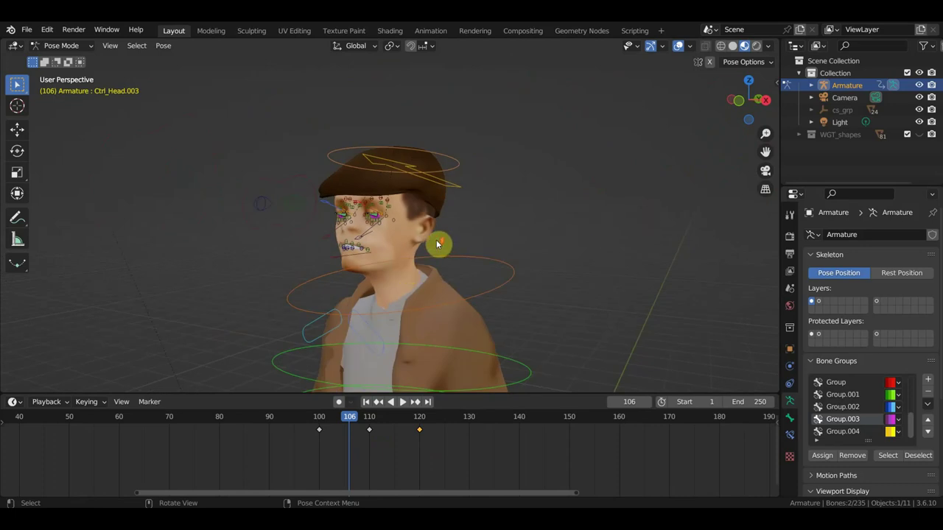
{"action": "scroll", "coordinate": [437, 244], "scroll_direction": "up", "scroll_amount": 2}
{"action": "mouse_move", "coordinate": [437, 244]}
{"action": "middle_mouse_down"}
{"action": "mouse_move", "coordinate": [329, 246]}
{"action": "mouse_move", "coordinate": [305, 211]}
{"action": "middle_mouse_up"}
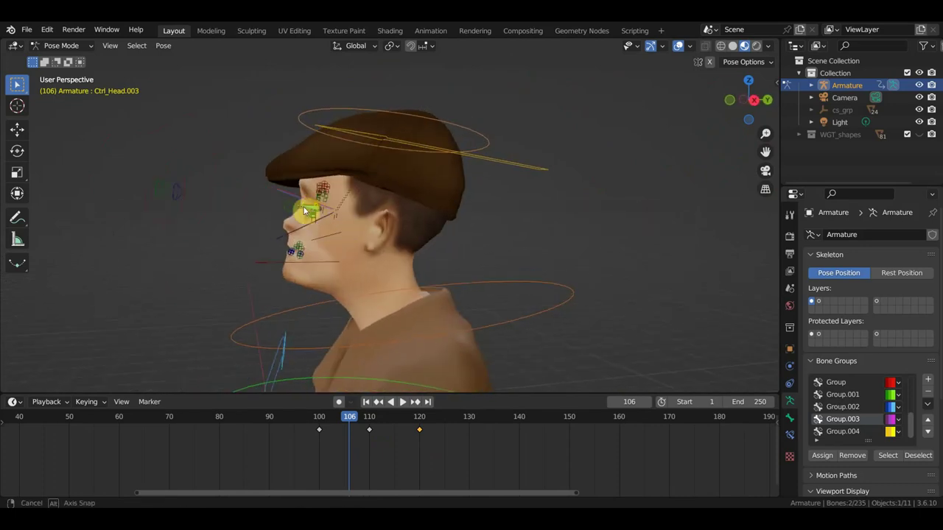
{"action": "left_click_drag", "start_coordinate": [249, 142], "coordinate": [355, 291]}
{"action": "middle_click_drag", "start_coordinate": [374, 272], "coordinate": [513, 278]}
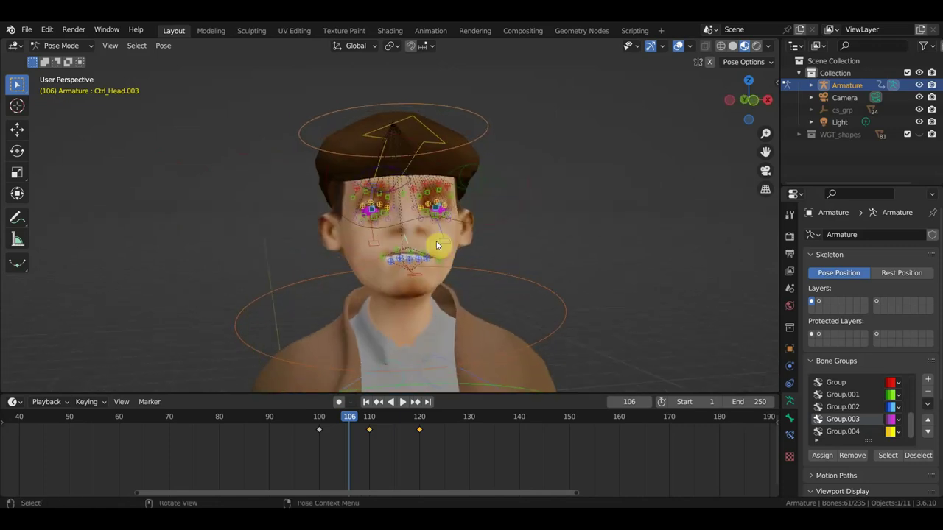
{"action": "key", "text": "KP_1"}
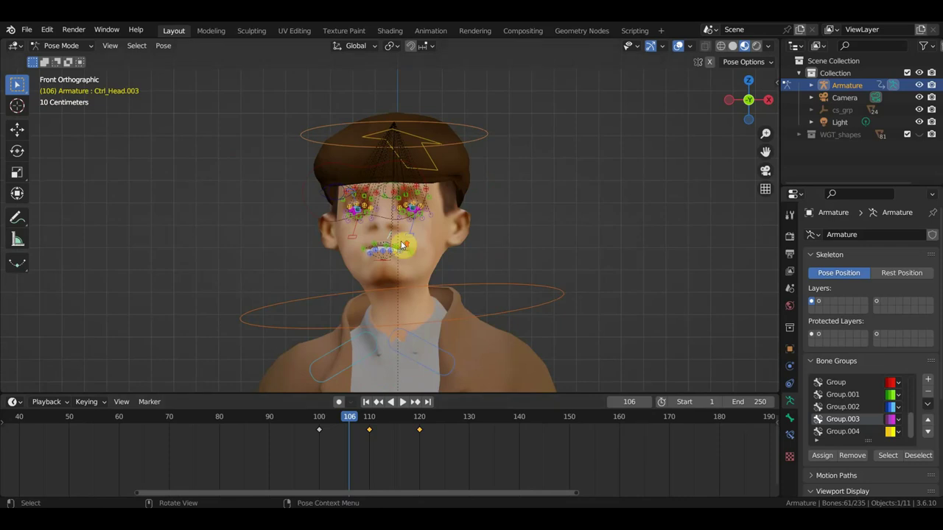
{"action": "scroll", "coordinate": [404, 242], "scroll_direction": "up", "scroll_amount": 1}
{"action": "scroll", "coordinate": [401, 245], "scroll_direction": "up", "scroll_amount": 2}
{"action": "middle_click_drag", "start_coordinate": [401, 245], "coordinate": [440, 246]}
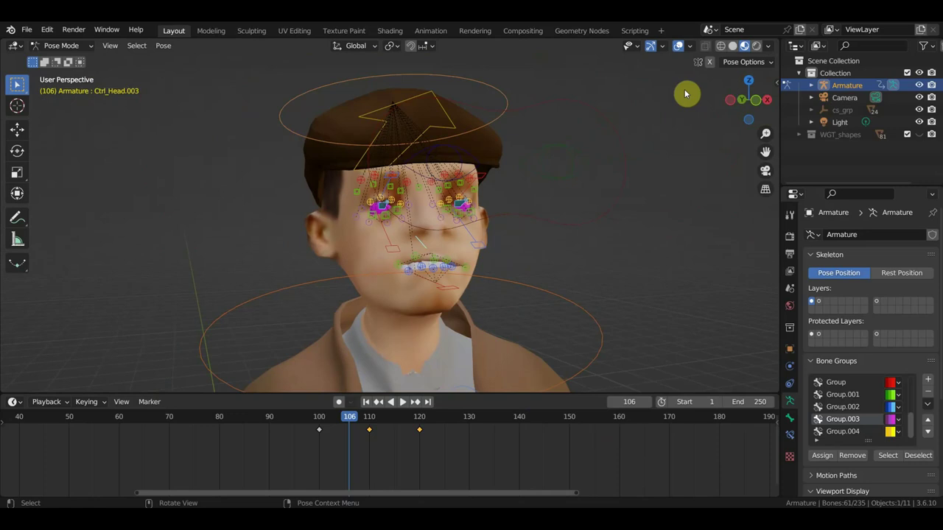
{"action": "mouse_move", "coordinate": [564, 171]}
{"action": "middle_mouse_down"}
{"action": "mouse_move", "coordinate": [463, 237]}
{"action": "mouse_move", "coordinate": [532, 231]}
{"action": "mouse_move", "coordinate": [479, 238]}
{"action": "mouse_move", "coordinate": [481, 246]}
{"action": "mouse_move", "coordinate": [380, 246]}
{"action": "middle_mouse_up"}
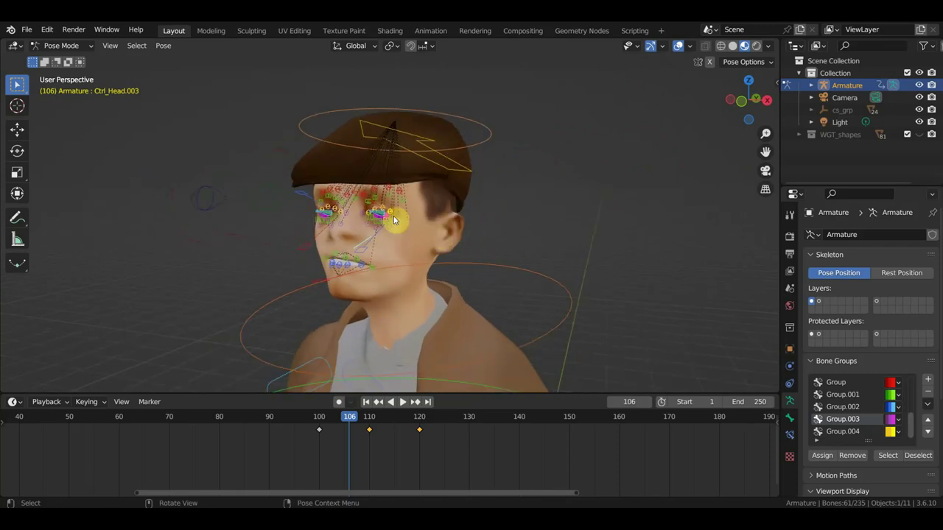
{"action": "middle_click_drag", "start_coordinate": [425, 222], "coordinate": [349, 229]}
Step: Move the left mouth-corner control and the cheek control Ctrl_Head.037 to new positions
{"action": "left_click", "coordinate": [503, 163]}
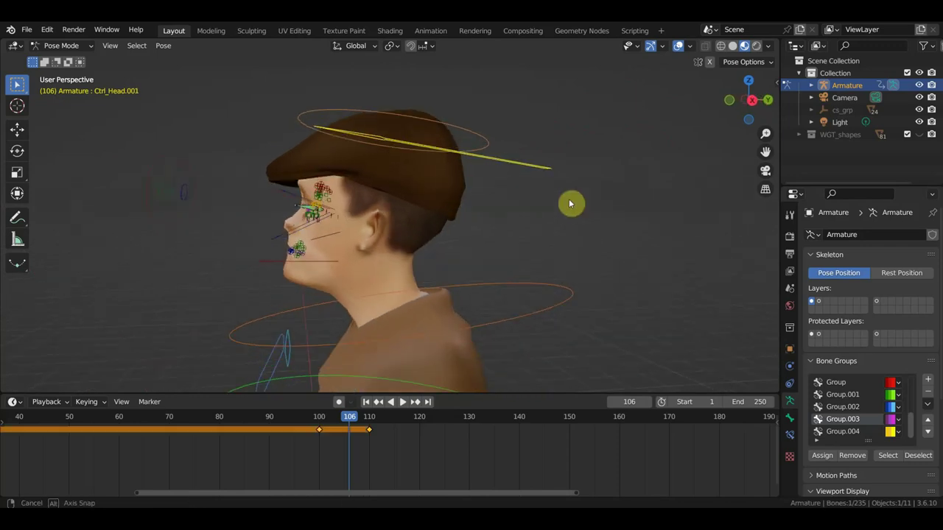
{"action": "middle_click_drag", "start_coordinate": [568, 204], "coordinate": [669, 199]}
{"action": "middle_click_drag", "start_coordinate": [545, 231], "coordinate": [484, 228]}
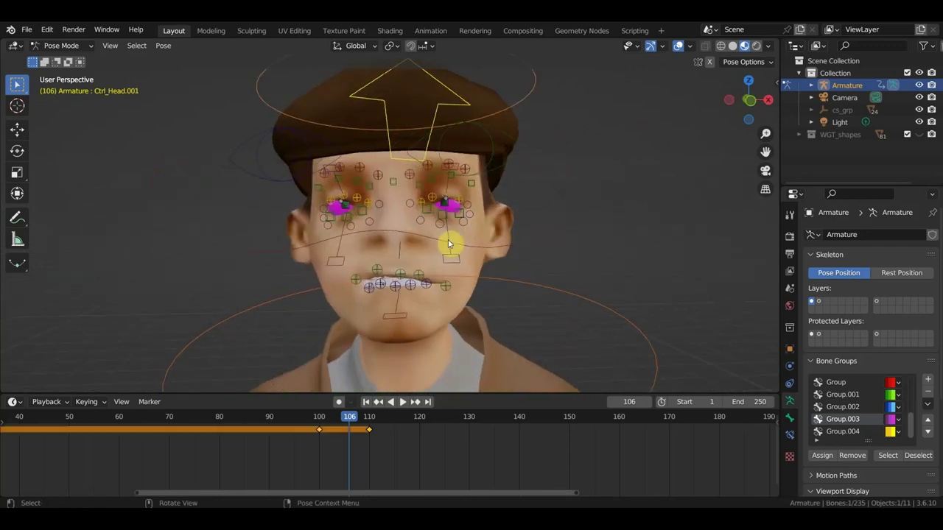
{"action": "left_click", "coordinate": [338, 268]}
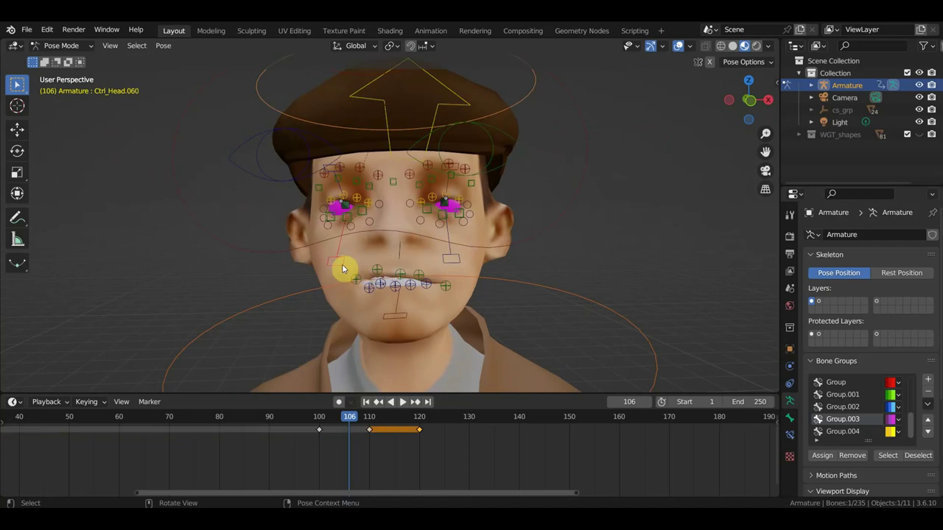
{"action": "key", "text": "g"}
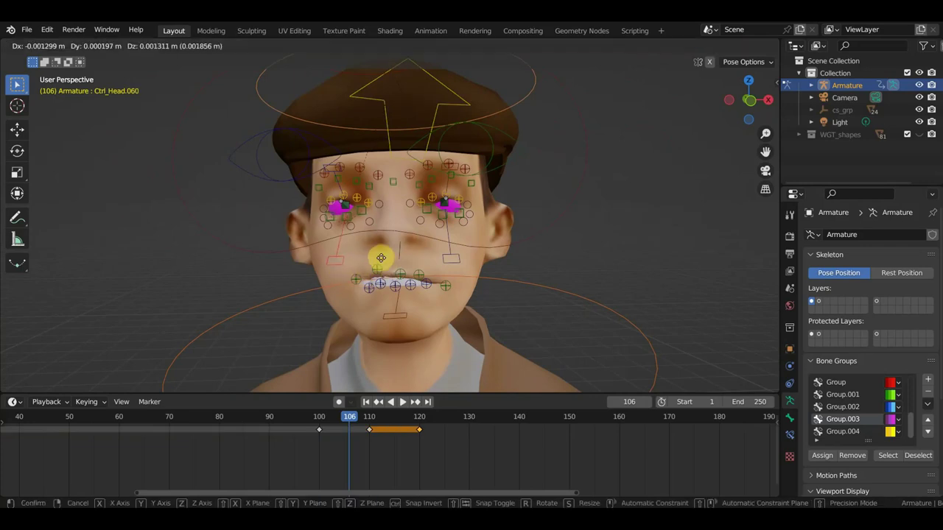
{"action": "left_click", "coordinate": [380, 255]}
{"action": "left_click", "coordinate": [452, 263]}
{"action": "key", "text": "g"}
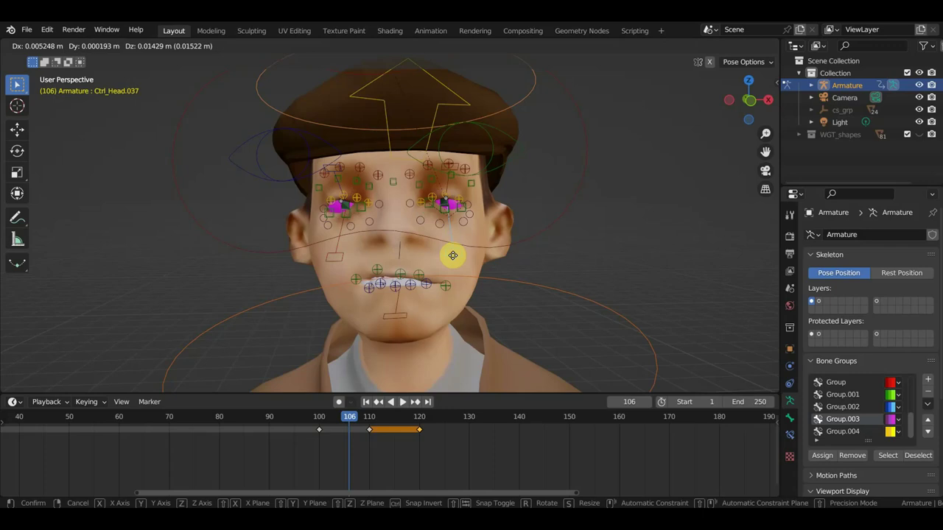
{"action": "left_click", "coordinate": [449, 255]}
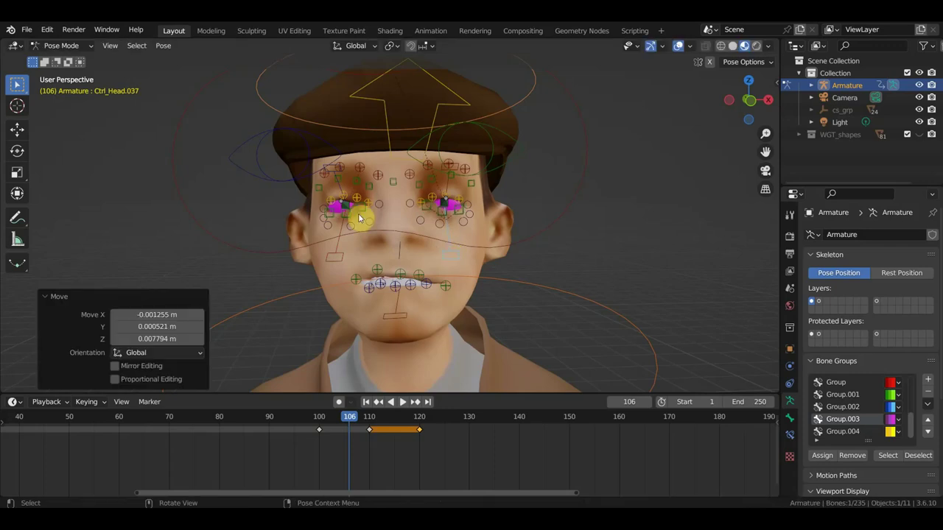
Step: Shift both eye controls, moving Ctrl_Head.064 by 0.044762, -0.00815, -0.071883 m
{"action": "left_click", "coordinate": [333, 171]}
{"action": "key", "text": "g"}
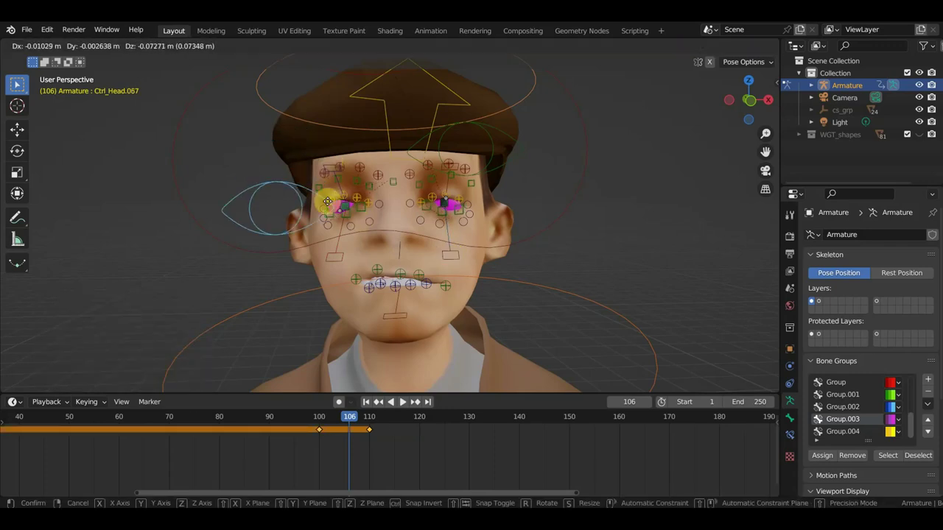
{"action": "left_click", "coordinate": [329, 198]}
{"action": "left_click", "coordinate": [501, 136]}
{"action": "key", "text": "g"}
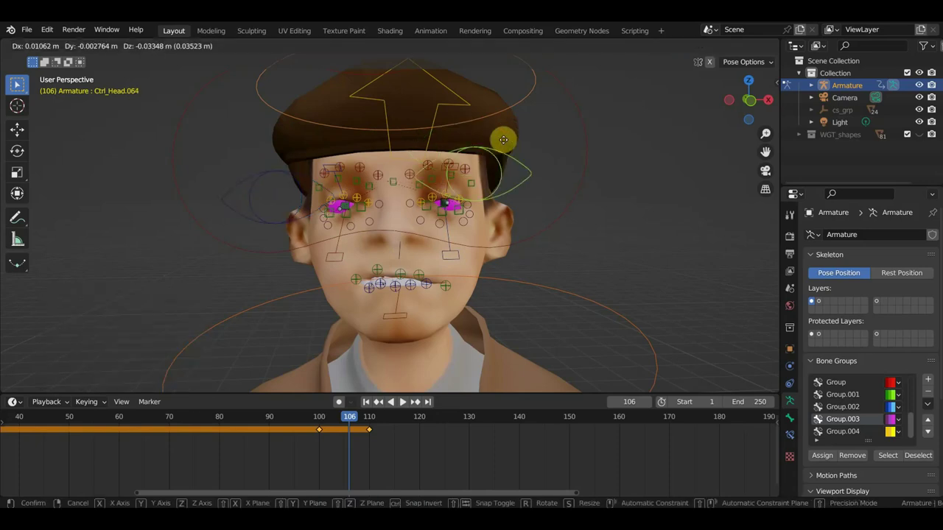
{"action": "left_click", "coordinate": [523, 172]}
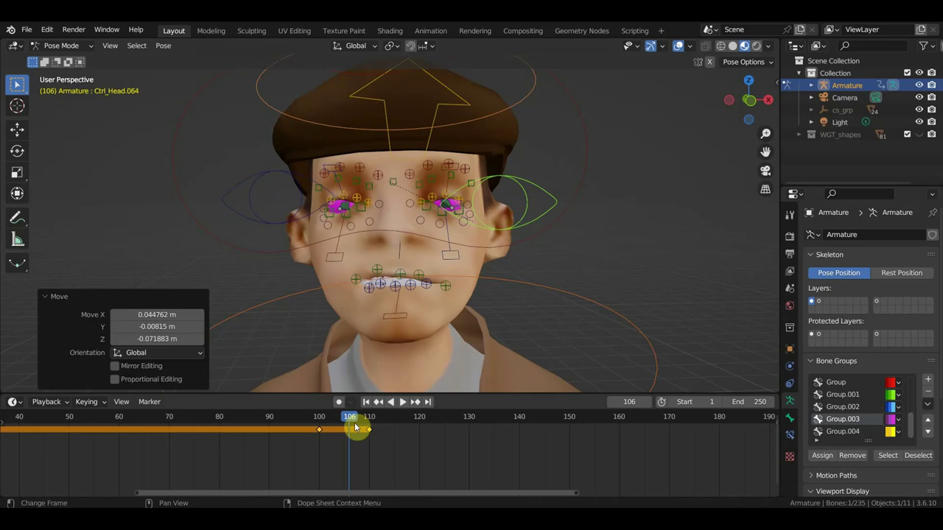
Step: Scrub forward to preview the face animation, return to frame 112, and zoom out on the rig
{"action": "mouse_move", "coordinate": [354, 427]}
{"action": "left_mouse_down"}
{"action": "mouse_move", "coordinate": [560, 445]}
{"action": "mouse_move", "coordinate": [331, 423]}
{"action": "mouse_move", "coordinate": [611, 446]}
{"action": "mouse_move", "coordinate": [603, 451]}
{"action": "left_mouse_up"}
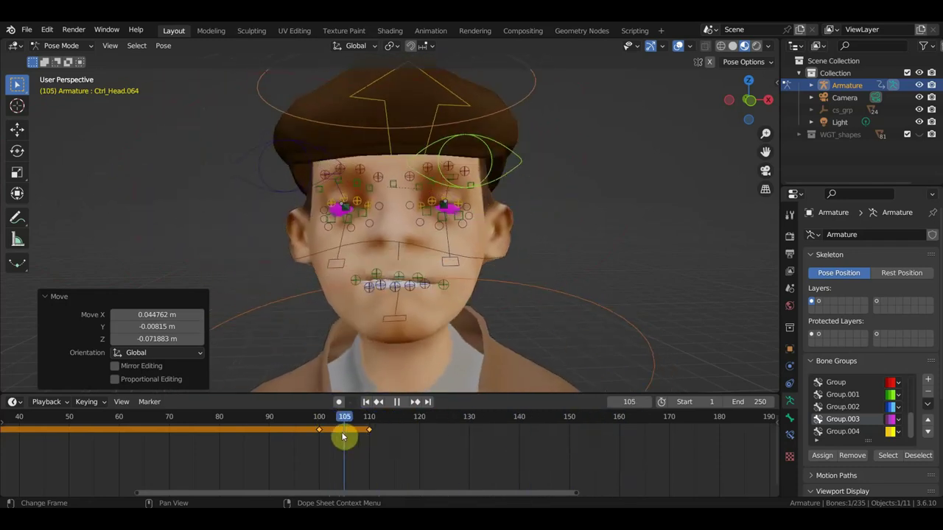
{"action": "left_click_drag", "start_coordinate": [376, 440], "coordinate": [377, 434]}
{"action": "middle_click_drag", "start_coordinate": [639, 271], "coordinate": [595, 275]}
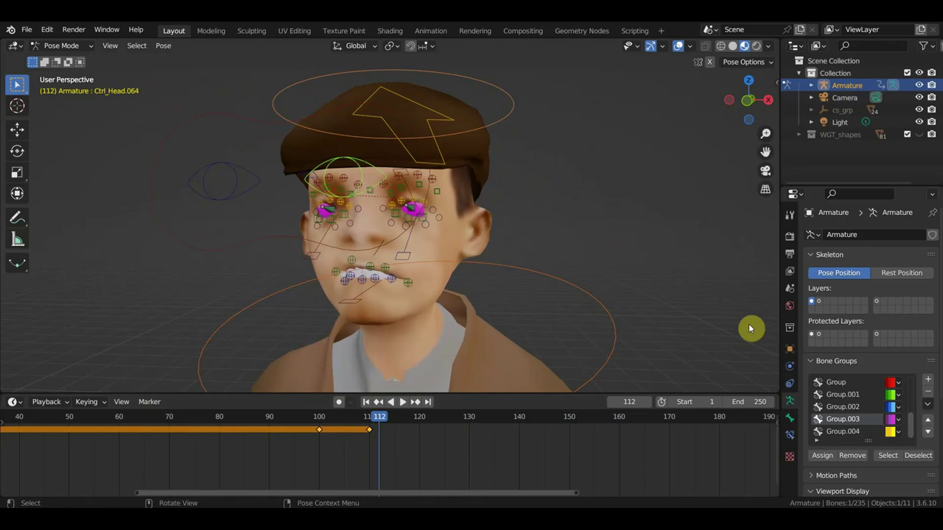
{"action": "scroll", "coordinate": [663, 309], "scroll_direction": "down", "scroll_amount": 3}
{"action": "scroll", "coordinate": [545, 302], "scroll_direction": "down", "scroll_amount": 1}
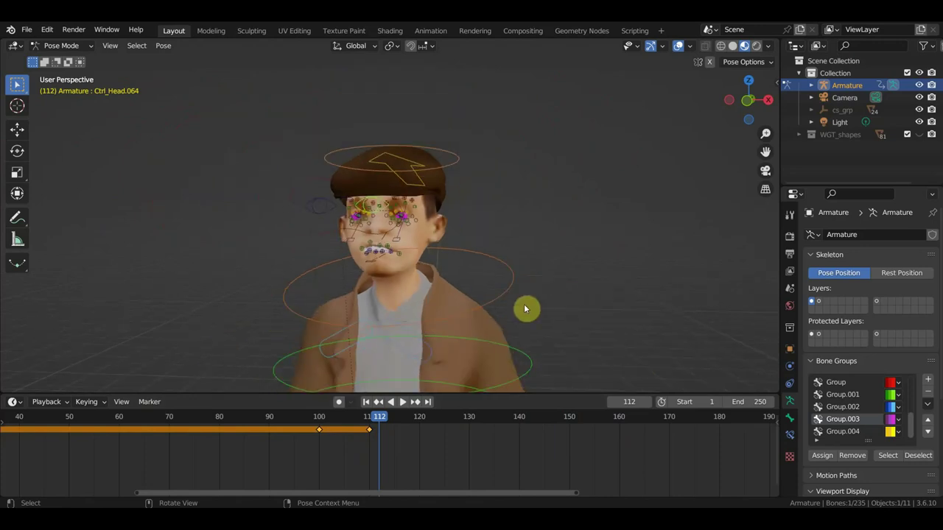
{"action": "scroll", "coordinate": [494, 280], "scroll_direction": "down", "scroll_amount": 3}
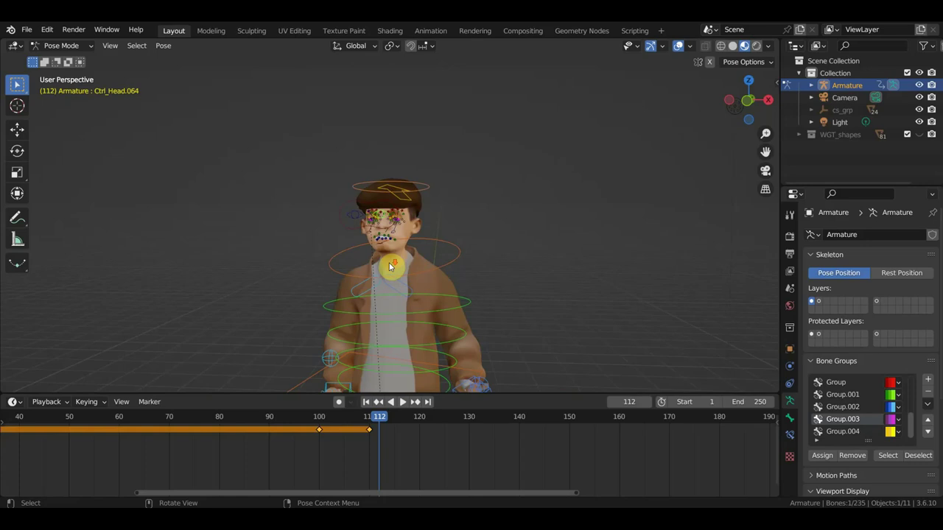
{"action": "scroll", "coordinate": [353, 291], "scroll_direction": "down", "scroll_amount": 1}
{"action": "scroll", "coordinate": [397, 294], "scroll_direction": "up", "scroll_amount": 1}
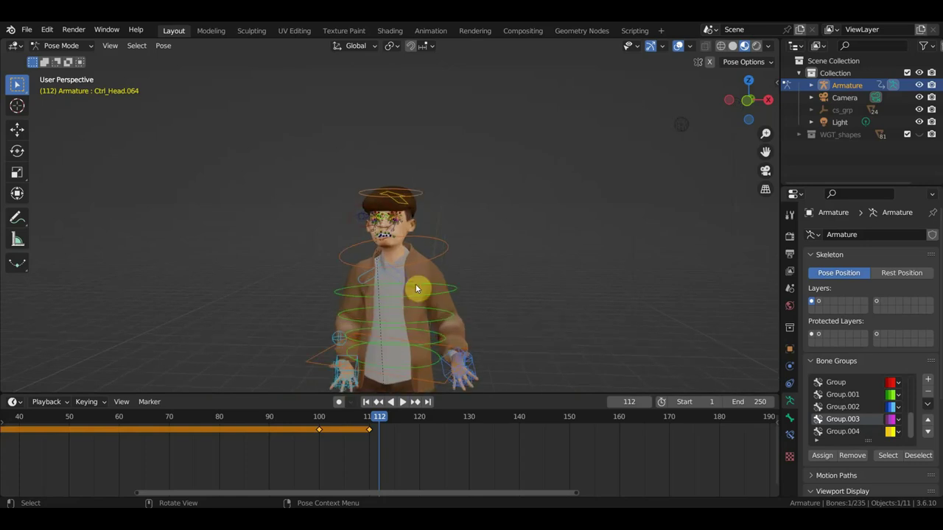
{"action": "mouse_move", "coordinate": [440, 282]}
{"action": "middle_mouse_down"}
{"action": "mouse_move", "coordinate": [451, 179]}
{"action": "mouse_move", "coordinate": [444, 182]}
{"action": "mouse_move", "coordinate": [456, 205]}
{"action": "middle_mouse_up"}
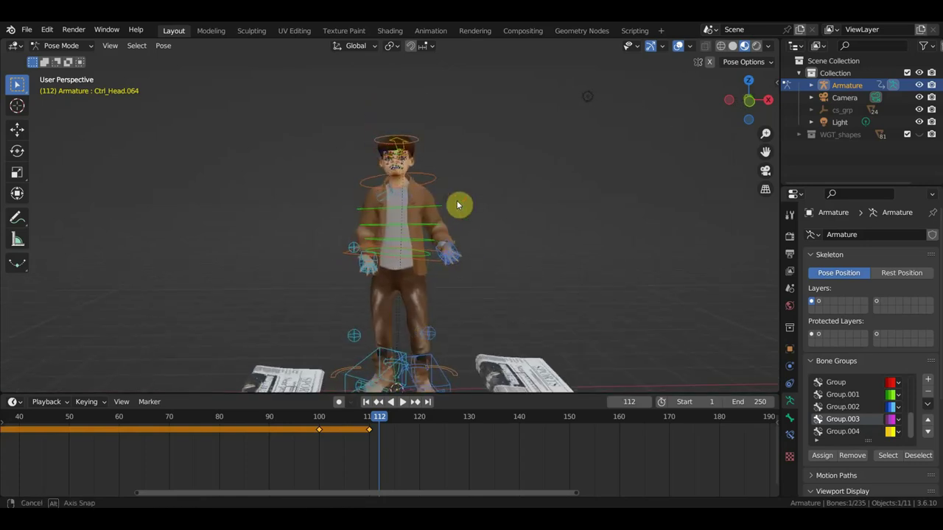
Step: From a front view, shift Ctrl_Head.065 by about 0.0926, -0.0032, 0.0555 m at frame 112
{"action": "scroll", "coordinate": [442, 221], "scroll_direction": "up", "scroll_amount": 1}
{"action": "scroll", "coordinate": [447, 225], "scroll_direction": "down", "scroll_amount": 1}
{"action": "scroll", "coordinate": [423, 265], "scroll_direction": "up", "scroll_amount": 1}
{"action": "scroll", "coordinate": [475, 279], "scroll_direction": "up", "scroll_amount": 1}
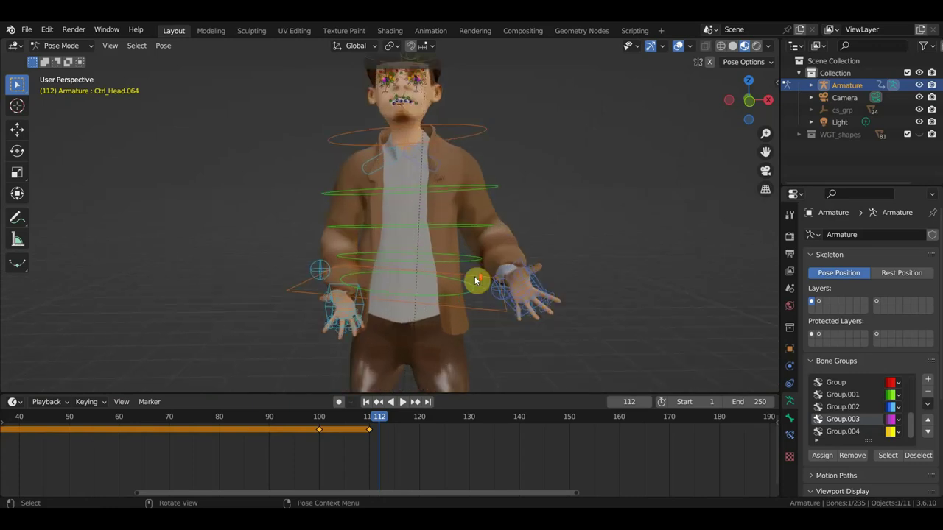
{"action": "mouse_move", "coordinate": [475, 280]}
{"action": "middle_mouse_down"}
{"action": "mouse_move", "coordinate": [530, 280]}
{"action": "mouse_move", "coordinate": [608, 226]}
{"action": "middle_mouse_up"}
{"action": "scroll", "coordinate": [506, 222], "scroll_direction": "down", "scroll_amount": 2}
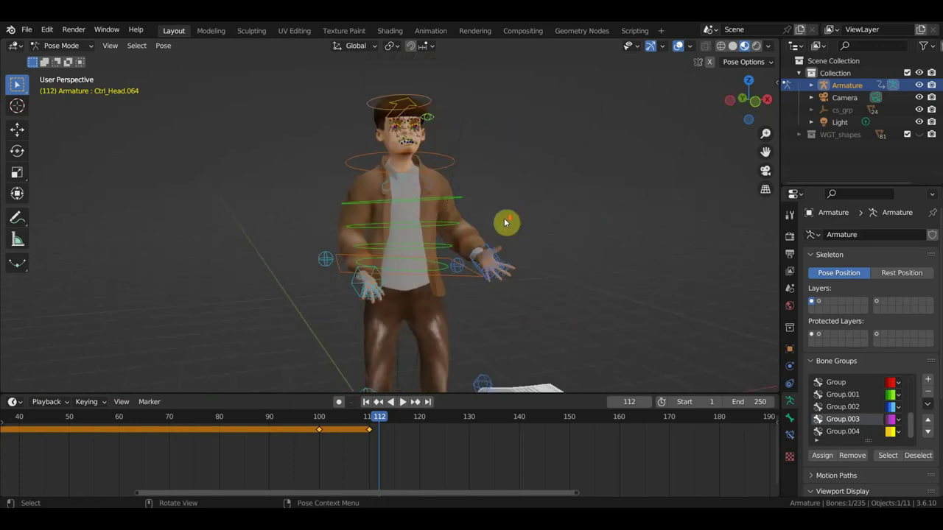
{"action": "scroll", "coordinate": [429, 189], "scroll_direction": "down", "scroll_amount": 3}
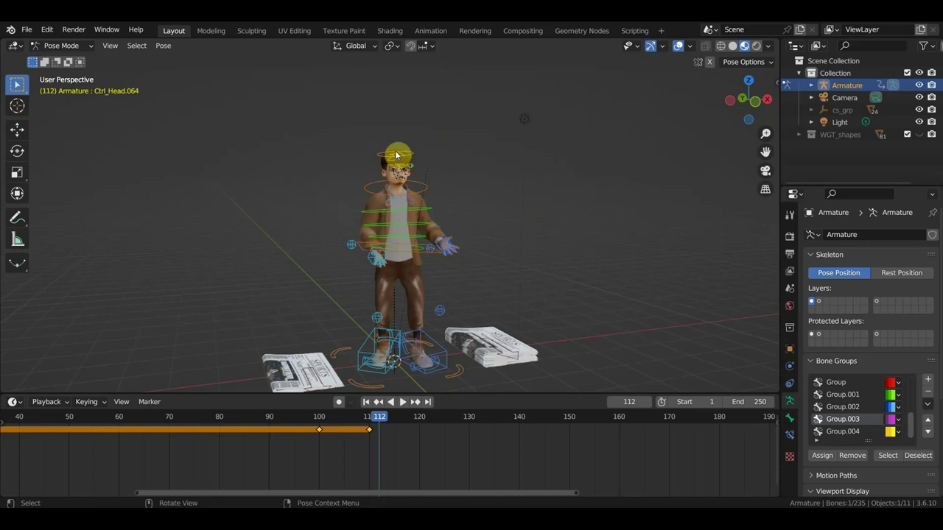
{"action": "scroll", "coordinate": [424, 223], "scroll_direction": "up", "scroll_amount": 3}
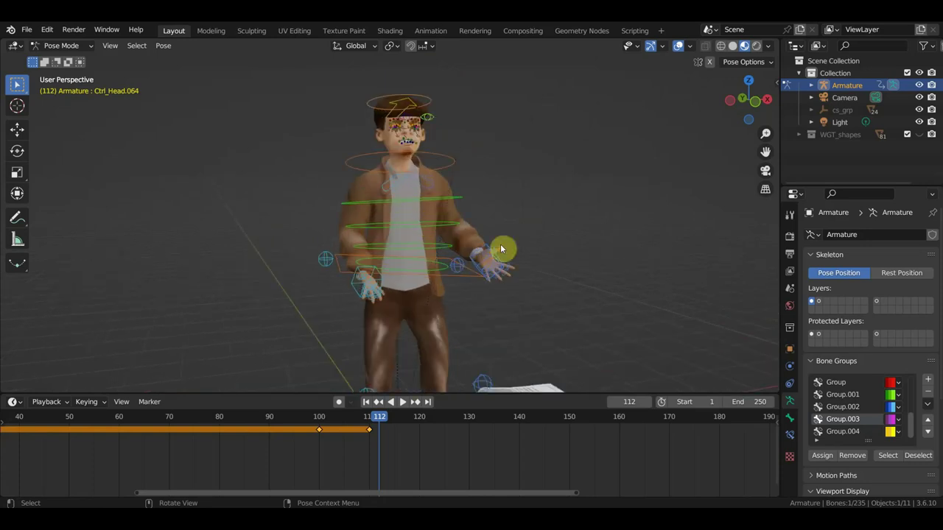
{"action": "scroll", "coordinate": [479, 287], "scroll_direction": "up", "scroll_amount": 2}
{"action": "scroll", "coordinate": [508, 273], "scroll_direction": "up", "scroll_amount": 2}
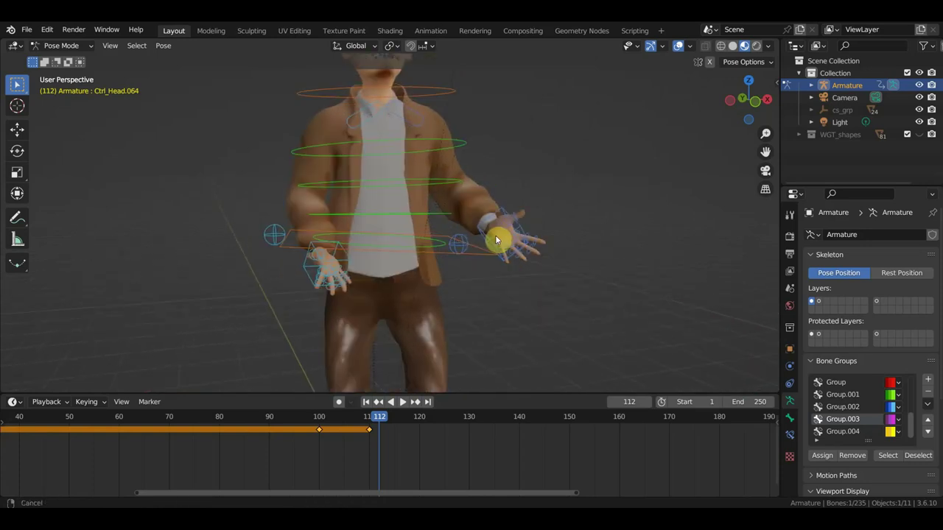
{"action": "scroll", "coordinate": [600, 251], "scroll_direction": "down", "scroll_amount": 3}
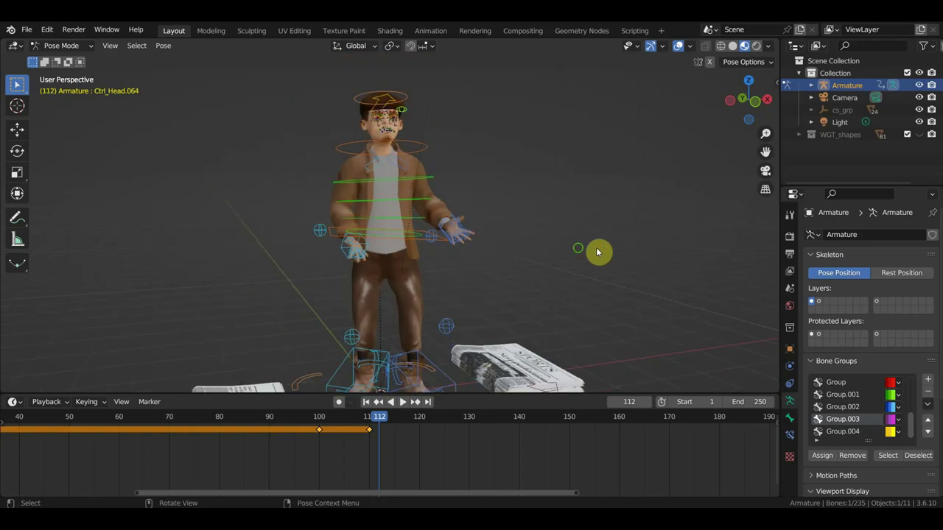
{"action": "scroll", "coordinate": [582, 252], "scroll_direction": "up", "scroll_amount": 1}
{"action": "scroll", "coordinate": [523, 241], "scroll_direction": "up", "scroll_amount": 1}
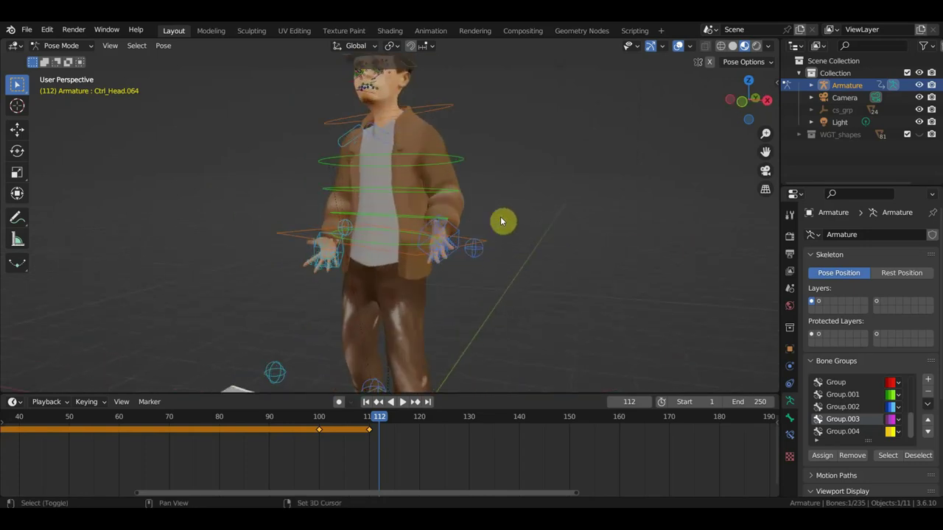
{"action": "scroll", "coordinate": [516, 250], "scroll_direction": "up", "scroll_amount": 2}
{"action": "scroll", "coordinate": [524, 271], "scroll_direction": "up", "scroll_amount": 2}
{"action": "scroll", "coordinate": [542, 258], "scroll_direction": "down", "scroll_amount": 1}
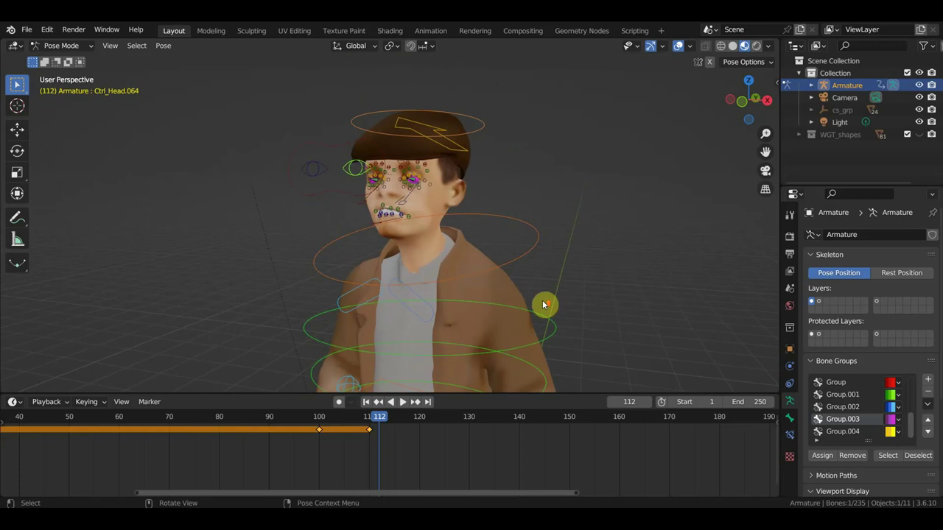
{"action": "middle_click_drag", "start_coordinate": [544, 304], "coordinate": [652, 284]}
{"action": "middle_click_drag", "start_coordinate": [498, 205], "coordinate": [507, 194]}
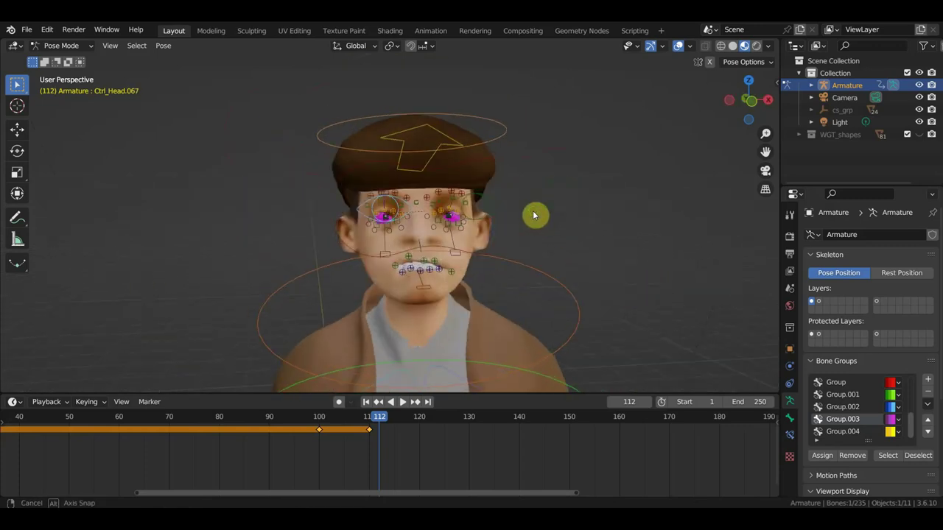
{"action": "left_click", "coordinate": [501, 187]}
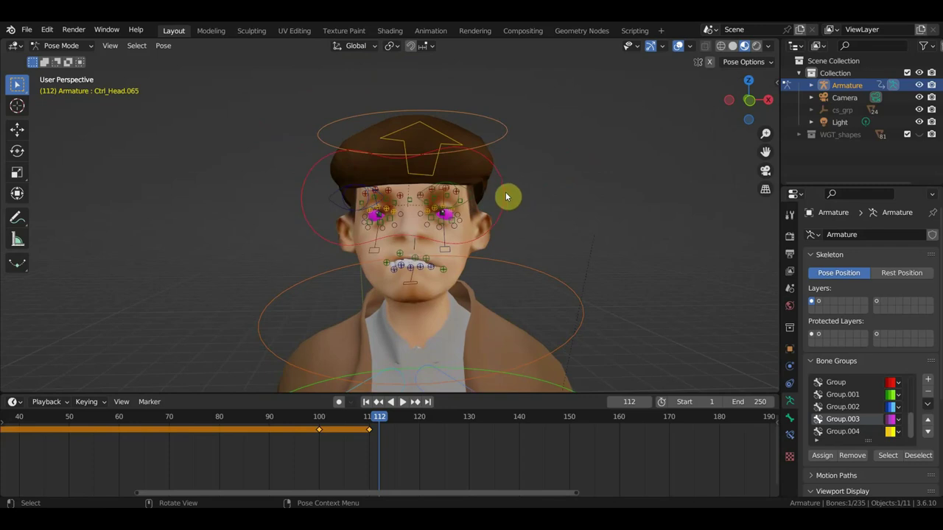
{"action": "key", "text": "g"}
{"action": "left_click", "coordinate": [545, 188]}
{"action": "mouse_move", "coordinate": [526, 231]}
{"action": "middle_mouse_down", "text": "ctrl"}
{"action": "mouse_move", "coordinate": [524, 287]}
{"action": "mouse_move", "coordinate": [442, 287]}
{"action": "mouse_move", "coordinate": [520, 169]}
{"action": "mouse_move", "coordinate": [472, 217]}
{"action": "mouse_move", "coordinate": [507, 216]}
{"action": "middle_mouse_up", "text": "ctrl"}
{"action": "scroll", "coordinate": [472, 217], "scroll_direction": "up", "scroll_amount": 2}
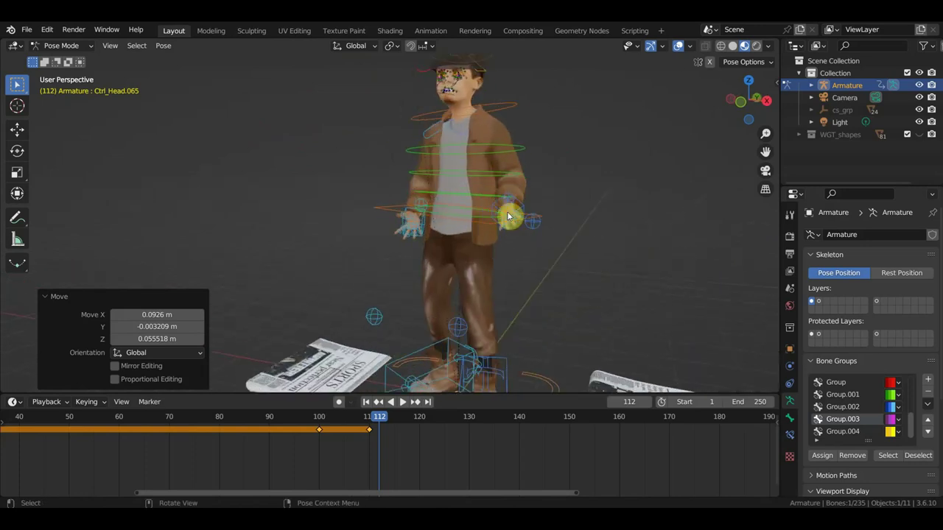
{"action": "left_click", "coordinate": [522, 208]}
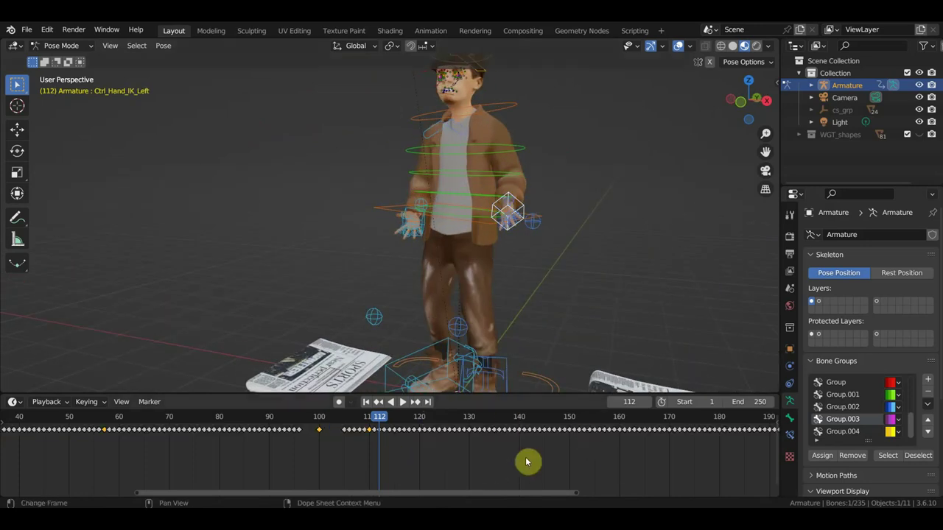
{"action": "left_click", "coordinate": [571, 425]}
{"action": "key", "text": "space"}
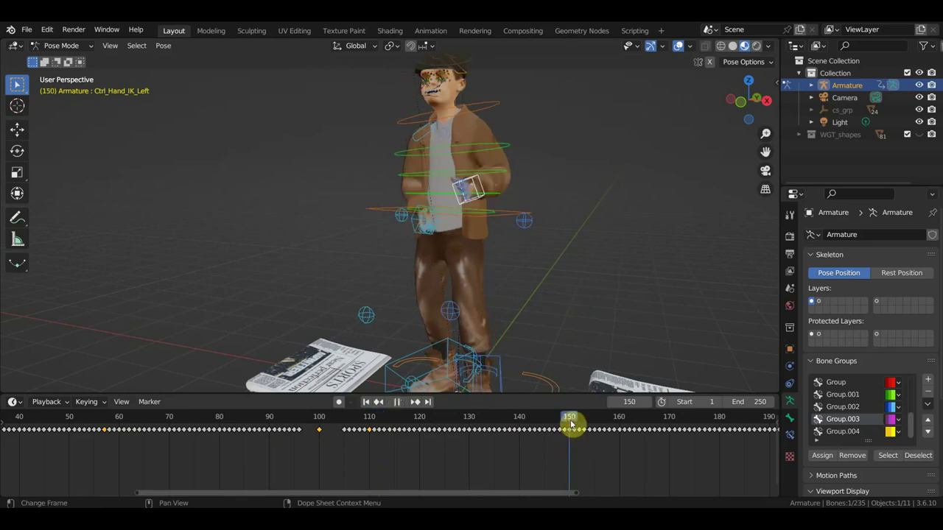
{"action": "scroll", "coordinate": [573, 446], "scroll_direction": "down", "scroll_amount": 3}
{"action": "scroll", "coordinate": [568, 451], "scroll_direction": "down", "scroll_amount": 3}
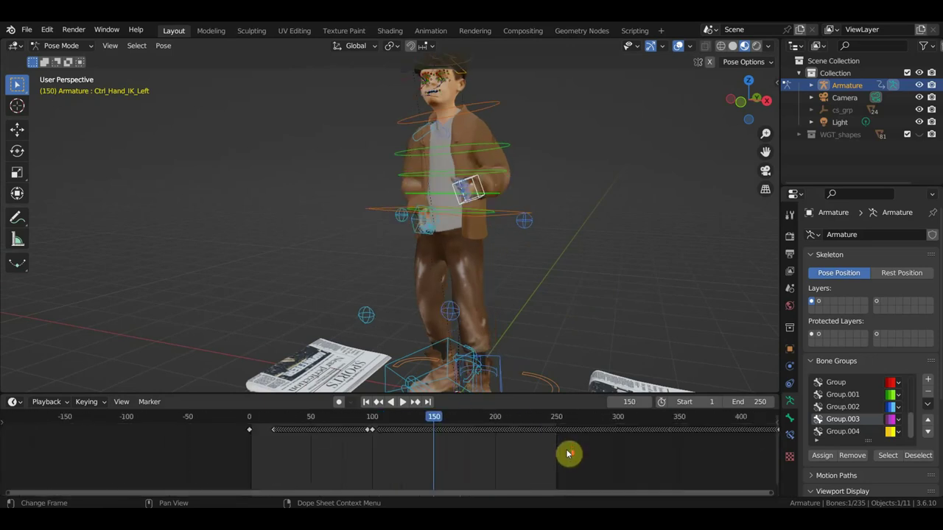
{"action": "scroll", "coordinate": [589, 448], "scroll_direction": "down", "scroll_amount": 2}
{"action": "scroll", "coordinate": [622, 445], "scroll_direction": "down", "scroll_amount": 2}
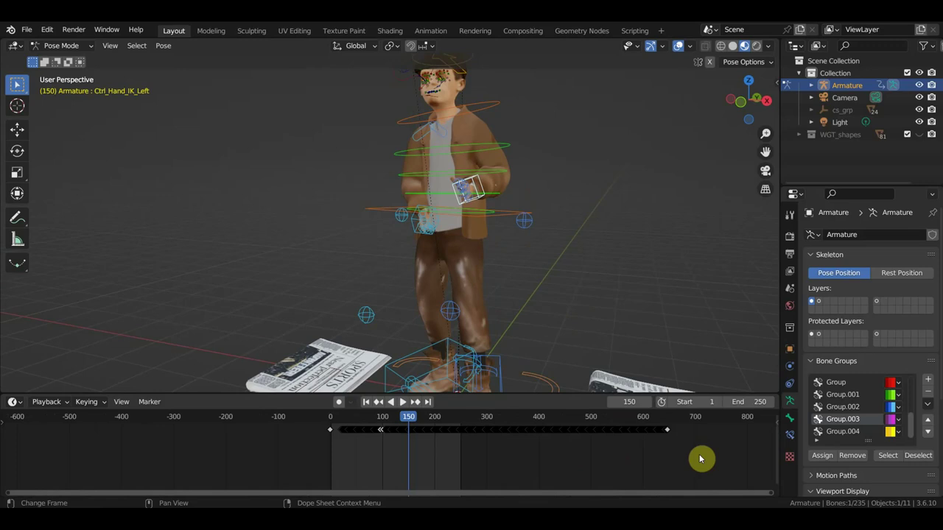
{"action": "mouse_move", "coordinate": [413, 429]}
{"action": "left_mouse_down"}
{"action": "mouse_move", "coordinate": [559, 428]}
{"action": "mouse_move", "coordinate": [496, 429]}
{"action": "mouse_move", "coordinate": [542, 428]}
{"action": "left_mouse_up"}
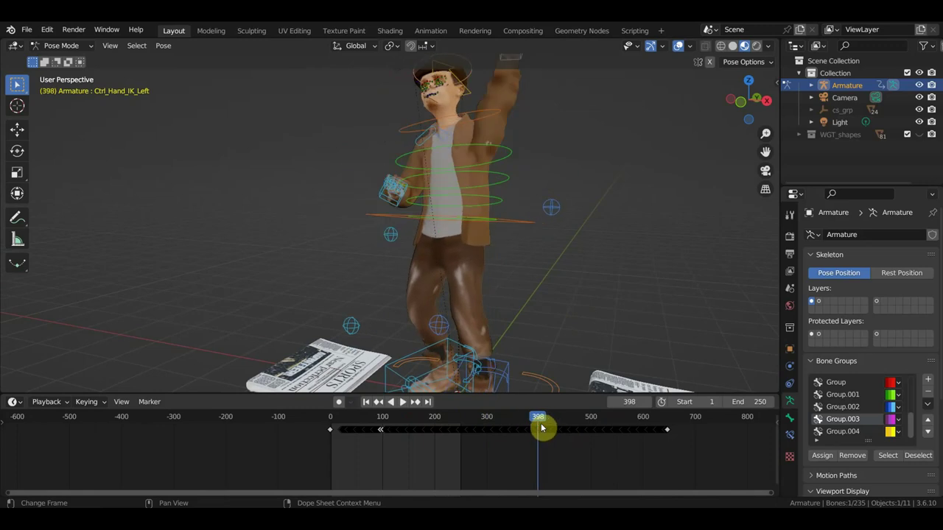
{"action": "scroll", "coordinate": [596, 368], "scroll_direction": "down", "scroll_amount": 2}
{"action": "middle_click_drag", "start_coordinate": [604, 330], "coordinate": [690, 333]}
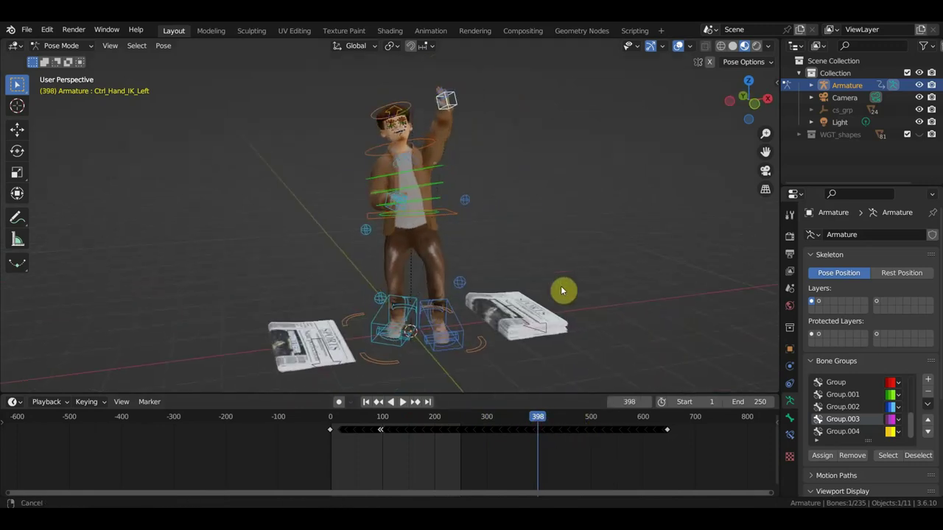
{"action": "middle_click_drag", "start_coordinate": [561, 290], "coordinate": [517, 336]}
{"action": "scroll", "coordinate": [517, 336], "scroll_direction": "up", "scroll_amount": 3}
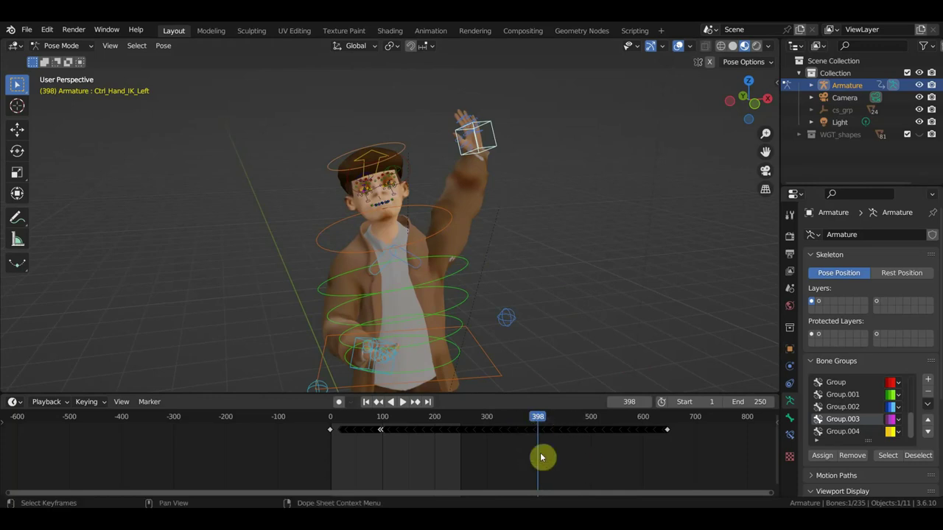
Step: Box-select the rig's bones and clear the raised-arm keyframes around frame 398
{"action": "scroll", "coordinate": [576, 383], "scroll_direction": "down", "scroll_amount": 3}
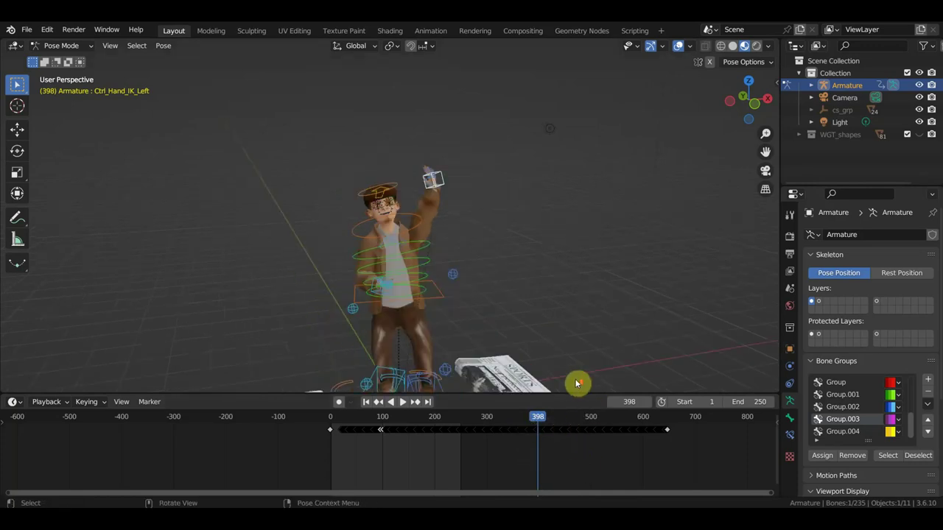
{"action": "left_click_drag", "start_coordinate": [487, 333], "coordinate": [308, 145]}
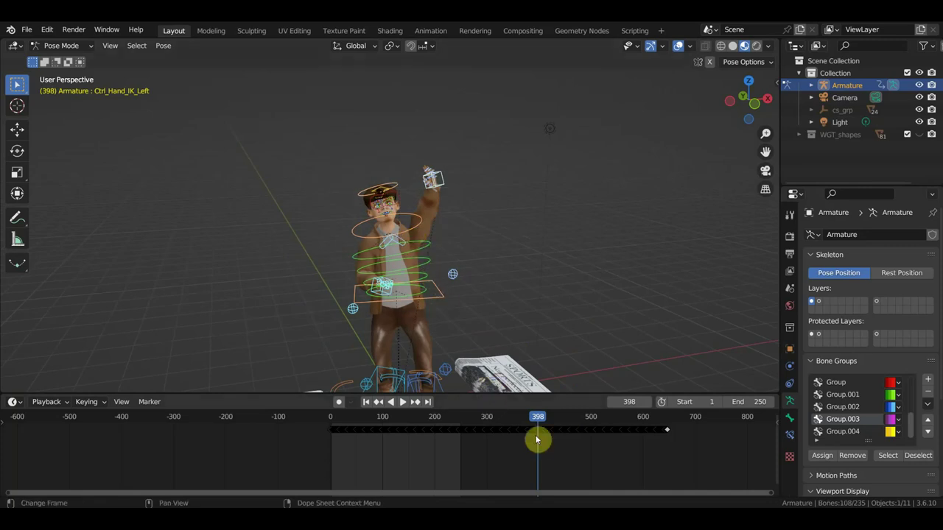
{"action": "key", "text": "alt+g"}
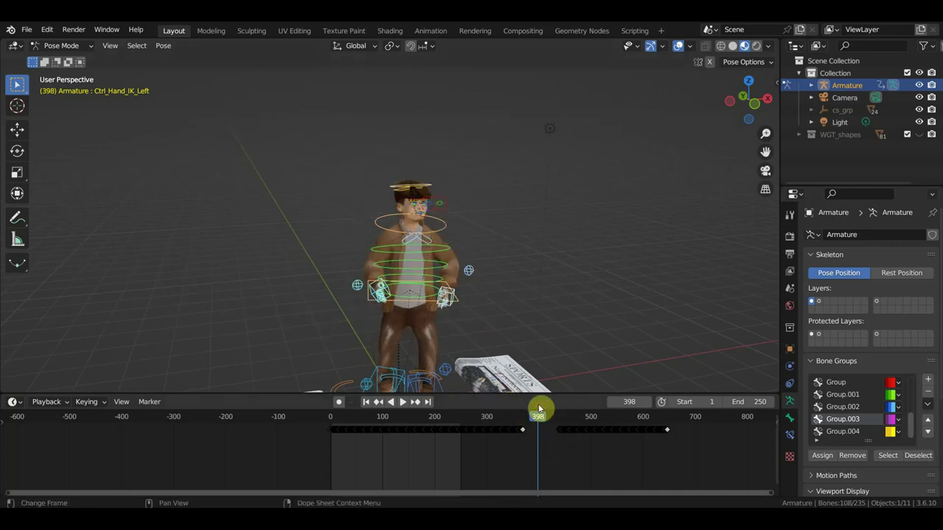
Step: Scrub the playhead to frame 406, where the hands rest near the waist
{"action": "mouse_move", "coordinate": [549, 423]}
{"action": "left_mouse_down"}
{"action": "mouse_move", "coordinate": [591, 435]}
{"action": "mouse_move", "coordinate": [501, 427]}
{"action": "mouse_move", "coordinate": [587, 439]}
{"action": "mouse_move", "coordinate": [518, 431]}
{"action": "left_mouse_up"}
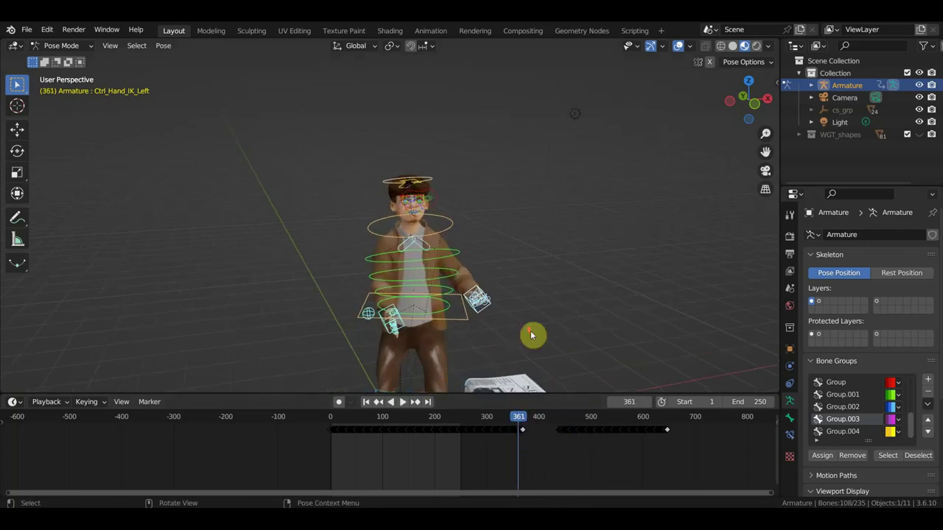
{"action": "middle_click_drag", "start_coordinate": [518, 321], "coordinate": [515, 215], "text": "shift"}
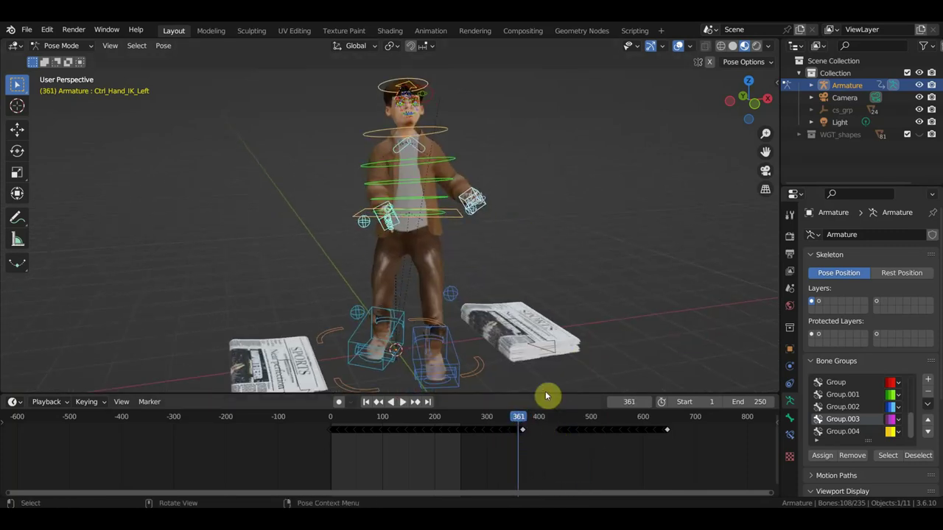
{"action": "mouse_move", "coordinate": [520, 422]}
{"action": "left_mouse_down"}
{"action": "mouse_move", "coordinate": [635, 439]}
{"action": "mouse_move", "coordinate": [381, 427]}
{"action": "mouse_move", "coordinate": [625, 445]}
{"action": "mouse_move", "coordinate": [543, 444]}
{"action": "left_mouse_up"}
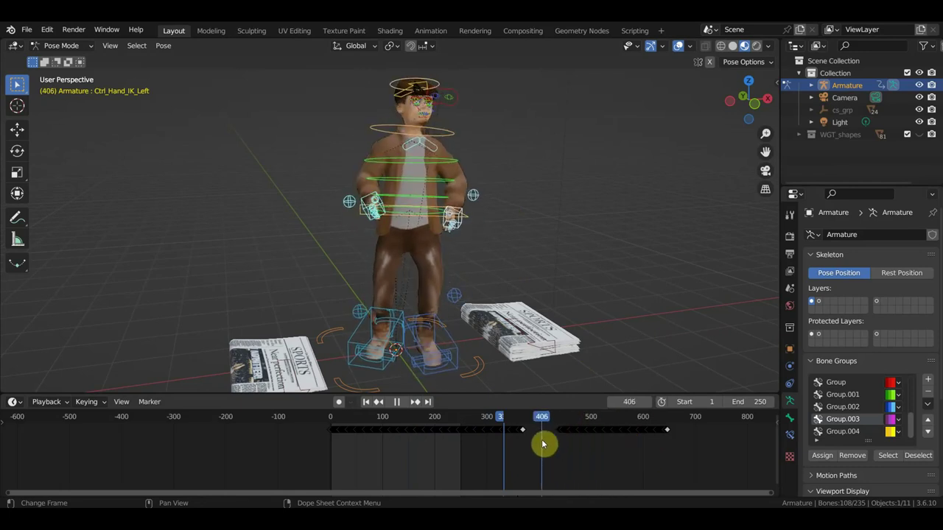
{"action": "scroll", "coordinate": [441, 262], "scroll_direction": "up", "scroll_amount": 4}
Step: Move both hand IK controls outward and give Ctrl_Hips a slight rotation
{"action": "scroll", "coordinate": [397, 232], "scroll_direction": "up", "scroll_amount": 1}
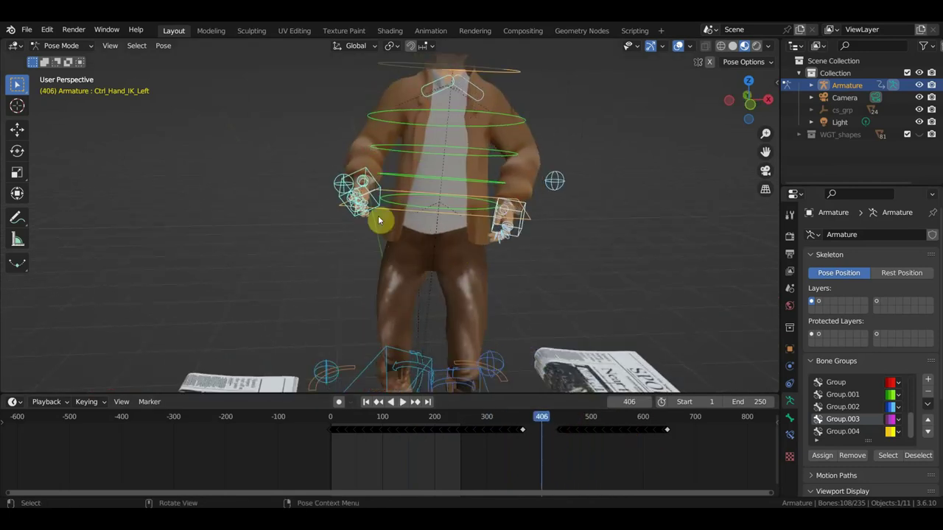
{"action": "left_click", "coordinate": [376, 181]}
{"action": "left_click_drag", "start_coordinate": [387, 199], "coordinate": [362, 188]}
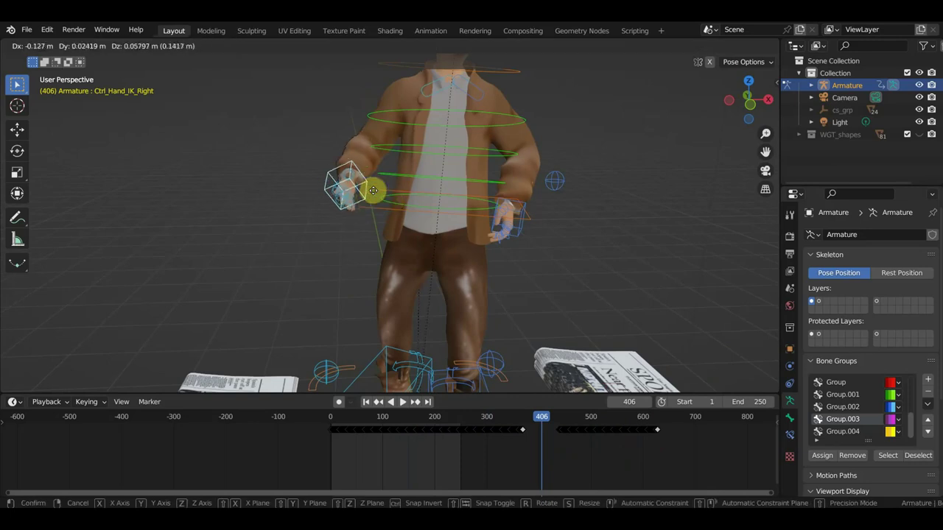
{"action": "left_click_drag", "start_coordinate": [526, 214], "coordinate": [564, 199]}
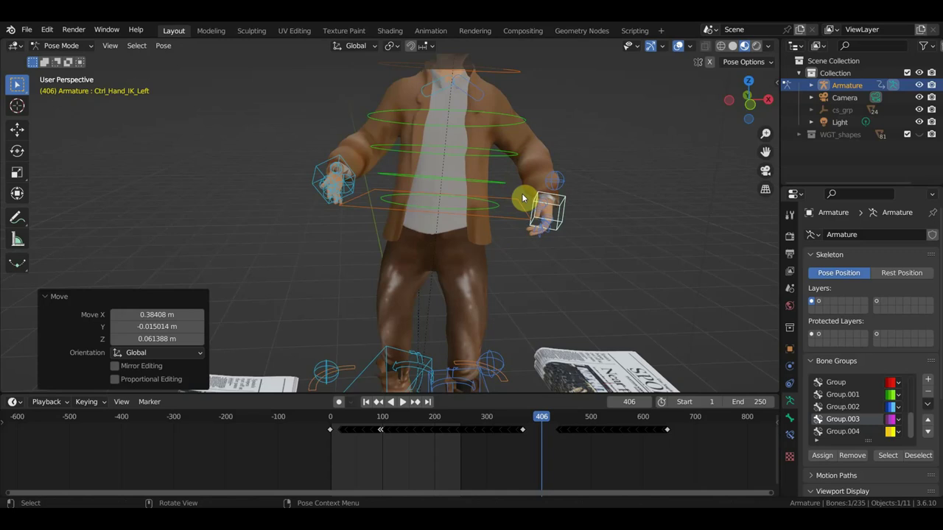
{"action": "left_click", "coordinate": [523, 200]}
{"action": "scroll", "coordinate": [553, 244], "scroll_direction": "down", "scroll_amount": 3}
{"action": "key", "text": "r"}
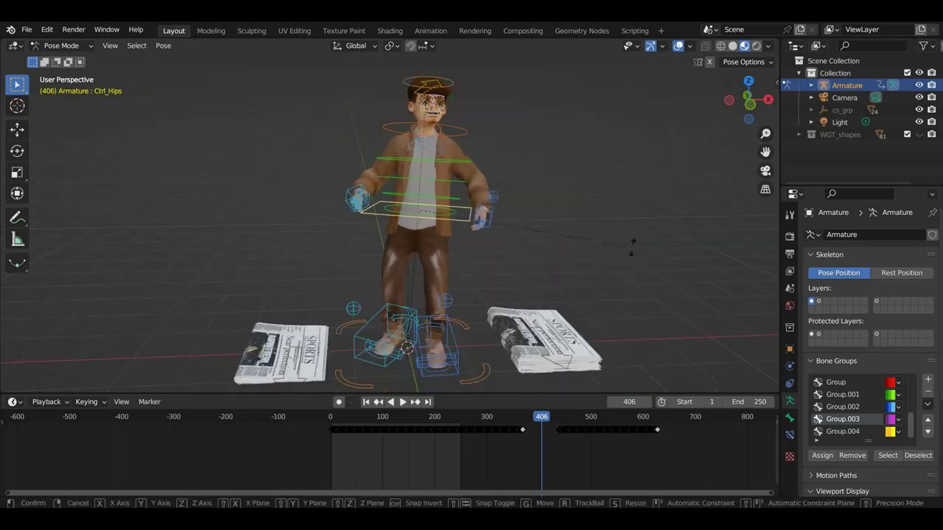
{"action": "left_click", "coordinate": [623, 231]}
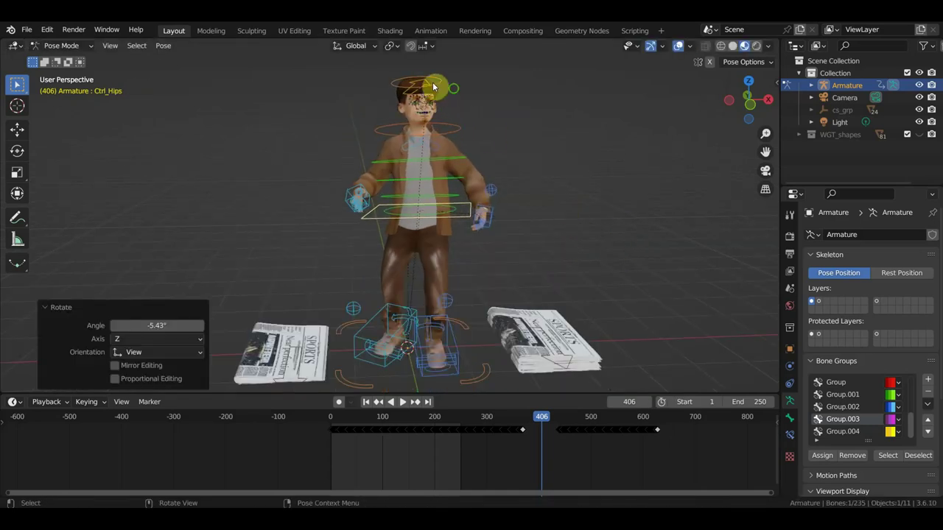
{"action": "middle_click_drag", "start_coordinate": [433, 87], "coordinate": [589, 93]}
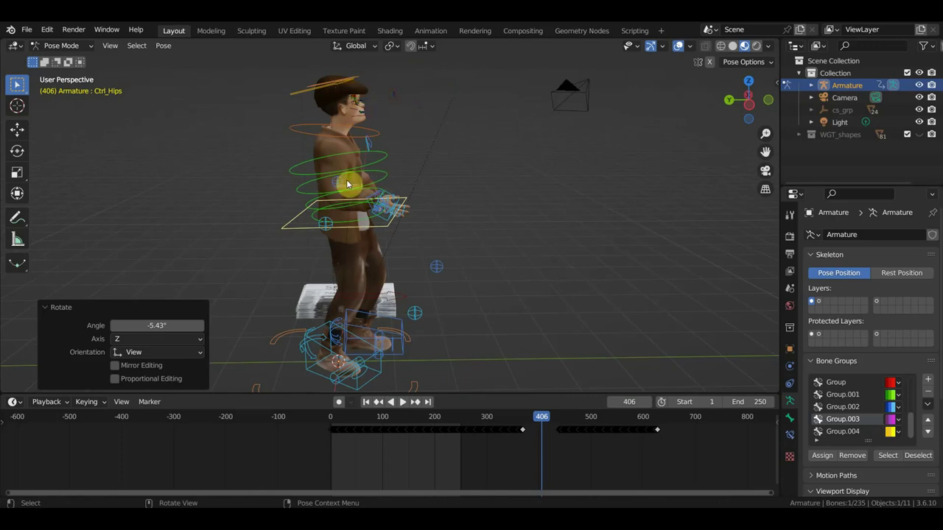
Step: Rotate Ctrl_Spine2 by 15.2° and rotate Ctrl_Spine to bend the torso
{"action": "left_click", "coordinate": [382, 161]}
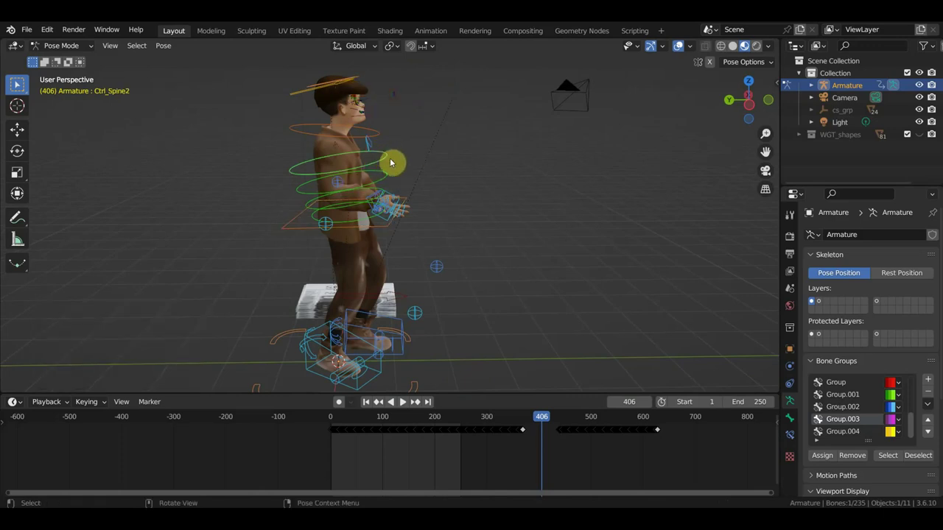
{"action": "key", "text": "r"}
{"action": "left_click", "coordinate": [396, 192]}
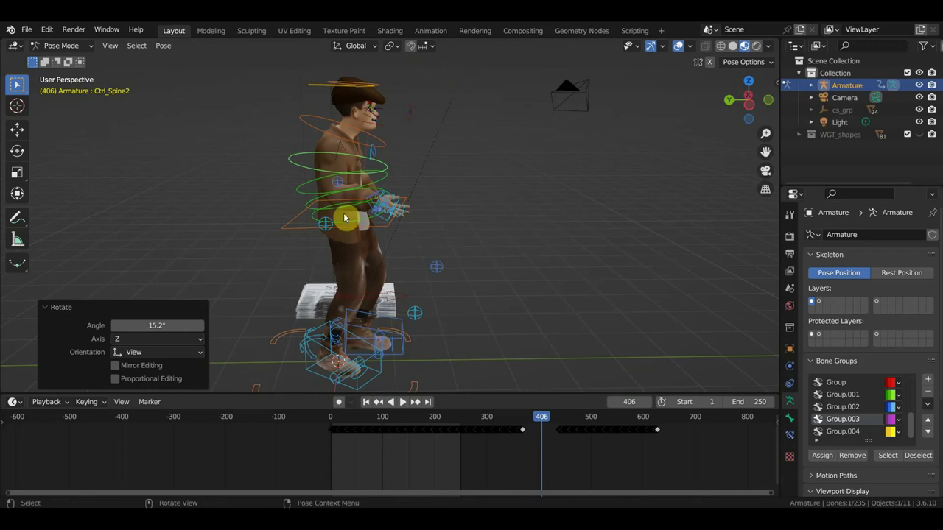
{"action": "left_click", "coordinate": [321, 205]}
{"action": "key", "text": "r"}
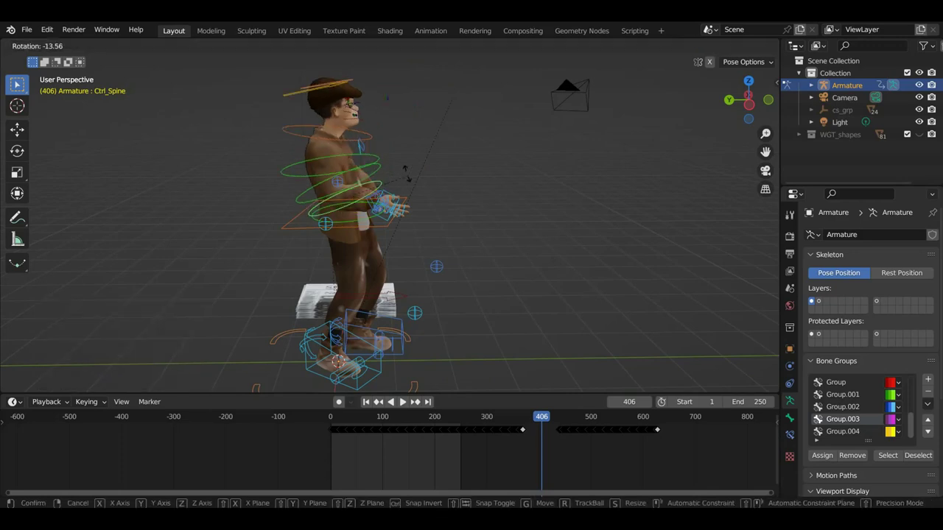
{"action": "left_click", "coordinate": [405, 179]}
Step: Reposition Ctrl_Hips and the right hand IK control
{"action": "left_click", "coordinate": [360, 235]}
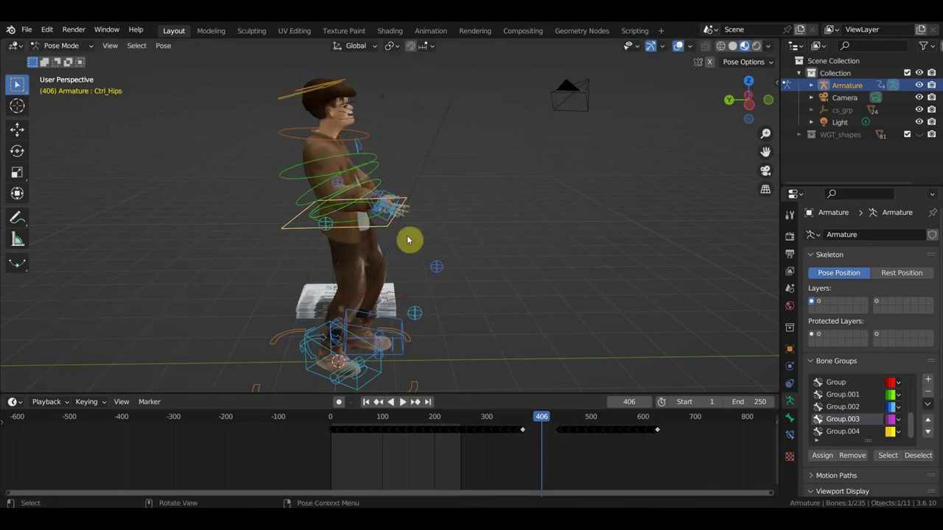
{"action": "key", "text": "g"}
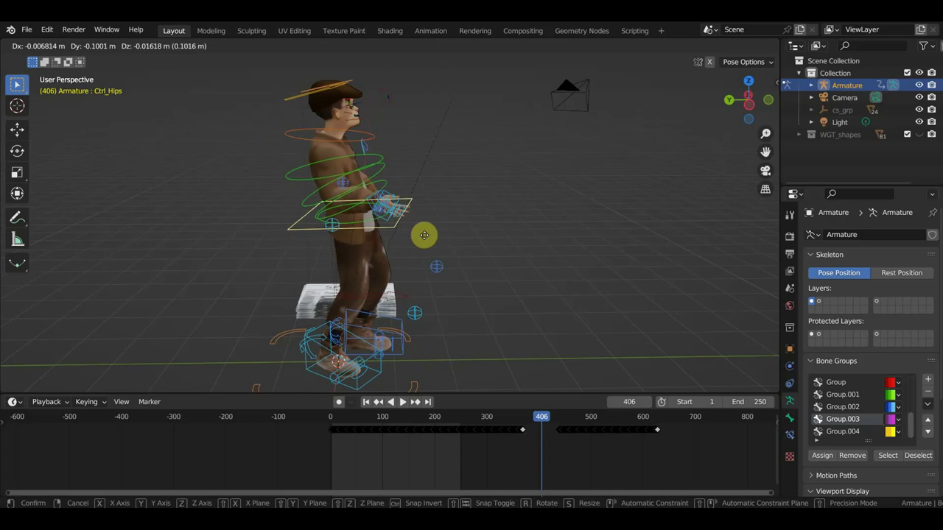
{"action": "left_click", "coordinate": [424, 235]}
{"action": "scroll", "coordinate": [393, 206], "scroll_direction": "up", "scroll_amount": 3}
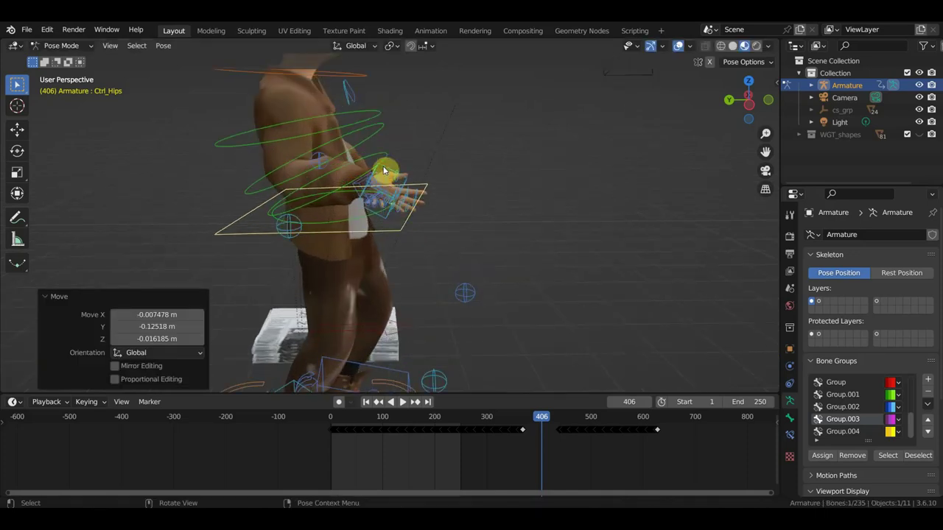
{"action": "left_click", "coordinate": [383, 171]}
{"action": "key", "text": "g"}
{"action": "left_click", "coordinate": [400, 183]}
{"action": "middle_click_drag", "start_coordinate": [400, 184], "coordinate": [423, 186]}
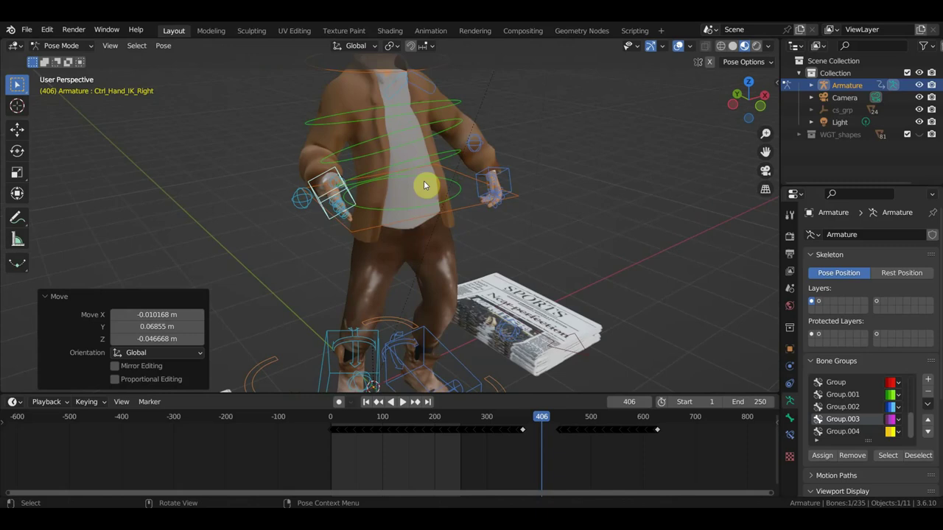
Step: Move and rotate Ctrl_Hand_IK_Left, then select all bones for keying
{"action": "left_click", "coordinate": [505, 175]}
{"action": "mouse_move", "coordinate": [506, 175]}
{"action": "middle_mouse_down"}
{"action": "mouse_move", "coordinate": [415, 204]}
{"action": "mouse_move", "coordinate": [326, 170]}
{"action": "middle_mouse_up"}
{"action": "key", "text": "g"}
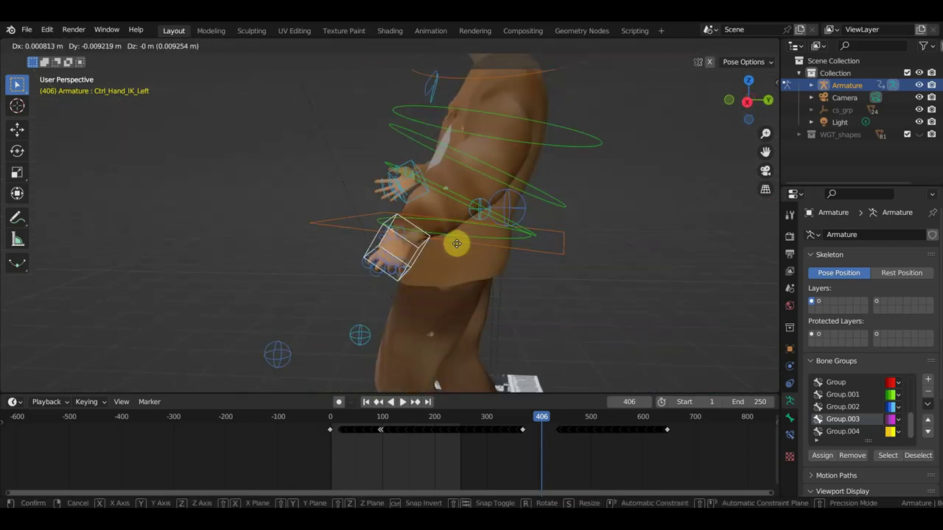
{"action": "left_click", "coordinate": [450, 237]}
{"action": "key", "text": "r"}
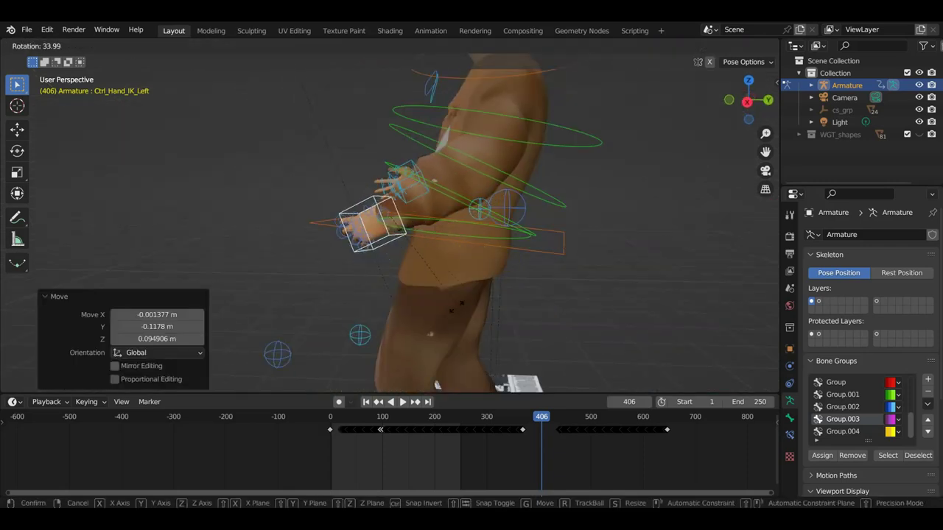
{"action": "left_click", "coordinate": [484, 288]}
{"action": "middle_click_drag", "start_coordinate": [484, 288], "coordinate": [625, 300]}
{"action": "key", "text": "a"}
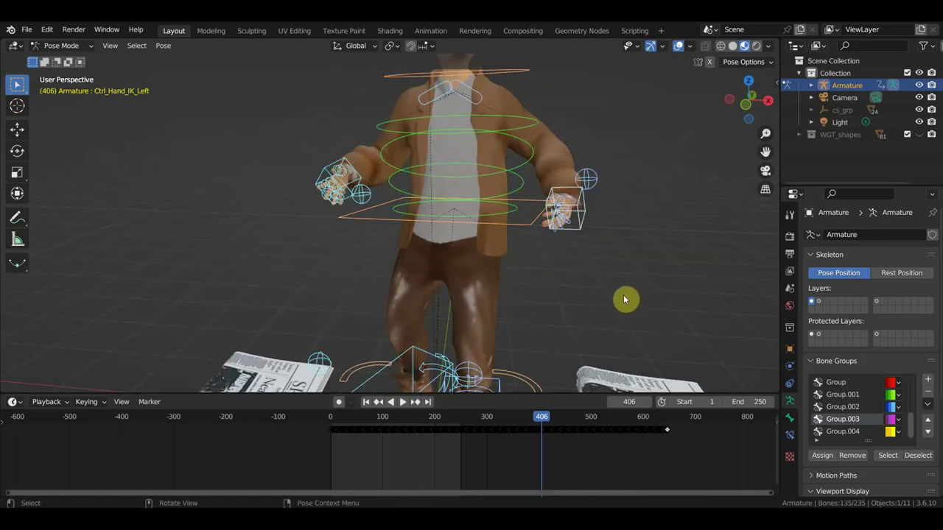
{"action": "scroll", "coordinate": [540, 274], "scroll_direction": "down", "scroll_amount": 5}
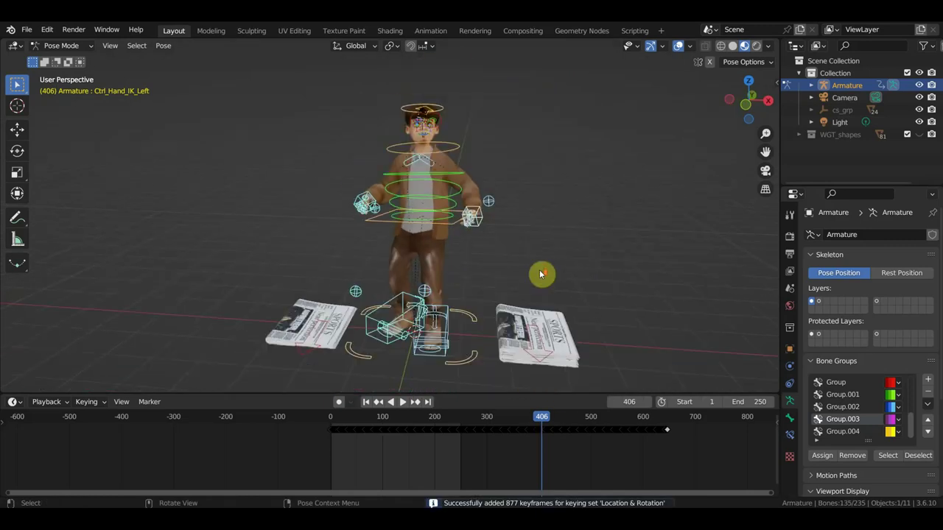
Step: Scrub through the new motion to frame 397, then enlarge the 3D view over the timeline
{"action": "mouse_move", "coordinate": [543, 421]}
{"action": "left_mouse_down"}
{"action": "mouse_move", "coordinate": [452, 413]}
{"action": "mouse_move", "coordinate": [495, 398]}
{"action": "mouse_move", "coordinate": [562, 414]}
{"action": "mouse_move", "coordinate": [501, 412]}
{"action": "mouse_move", "coordinate": [560, 412]}
{"action": "mouse_move", "coordinate": [526, 415]}
{"action": "mouse_move", "coordinate": [547, 413]}
{"action": "mouse_move", "coordinate": [537, 415]}
{"action": "left_mouse_up"}
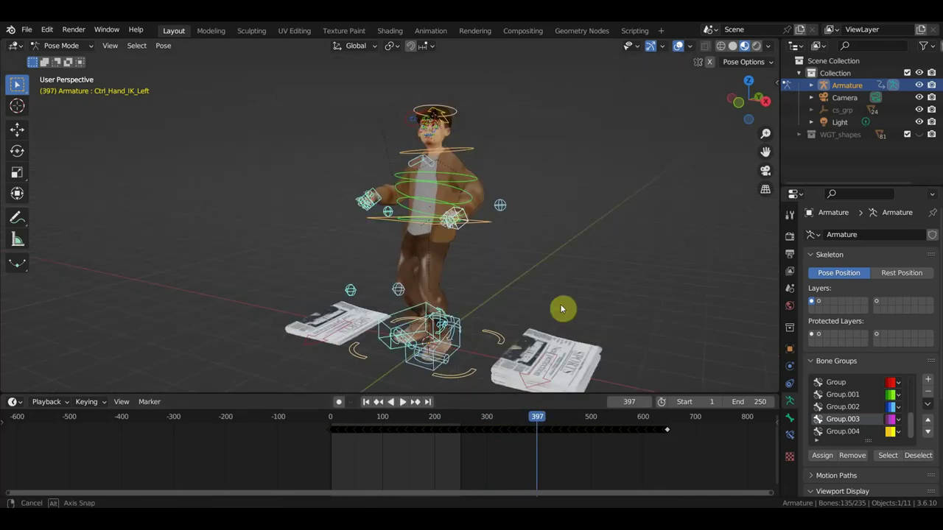
{"action": "middle_click_drag", "start_coordinate": [562, 310], "coordinate": [433, 292]}
{"action": "mouse_move", "coordinate": [539, 414]}
{"action": "left_mouse_down"}
{"action": "mouse_move", "coordinate": [570, 426]}
{"action": "mouse_move", "coordinate": [448, 418]}
{"action": "mouse_move", "coordinate": [519, 417]}
{"action": "mouse_move", "coordinate": [479, 415]}
{"action": "mouse_move", "coordinate": [608, 440]}
{"action": "mouse_move", "coordinate": [506, 427]}
{"action": "mouse_move", "coordinate": [560, 427]}
{"action": "mouse_move", "coordinate": [537, 427]}
{"action": "left_mouse_up"}
{"action": "mouse_move", "coordinate": [537, 309]}
{"action": "middle_mouse_down"}
{"action": "mouse_move", "coordinate": [531, 267]}
{"action": "mouse_move", "coordinate": [585, 266]}
{"action": "mouse_move", "coordinate": [562, 257]}
{"action": "mouse_move", "coordinate": [471, 267]}
{"action": "mouse_move", "coordinate": [650, 265]}
{"action": "mouse_move", "coordinate": [636, 261]}
{"action": "middle_mouse_up"}
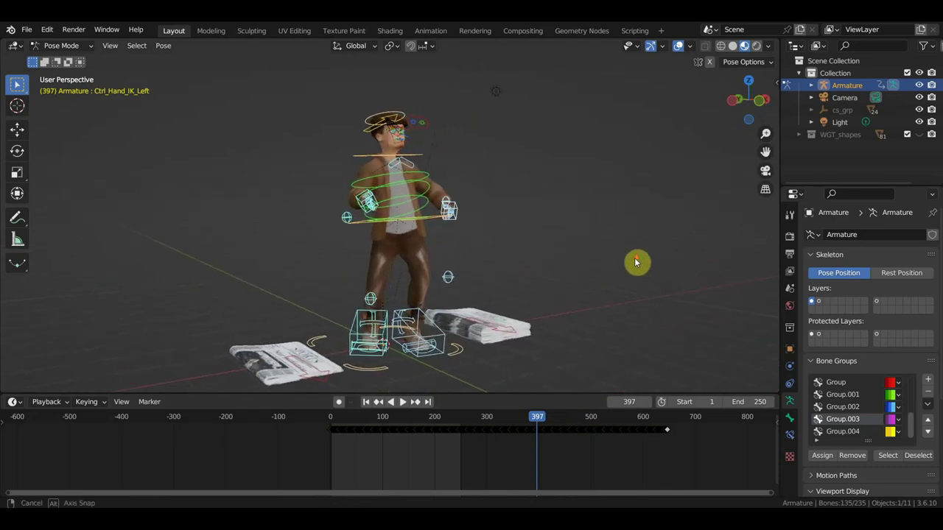
{"action": "left_click_drag", "start_coordinate": [503, 393], "coordinate": [511, 451]}
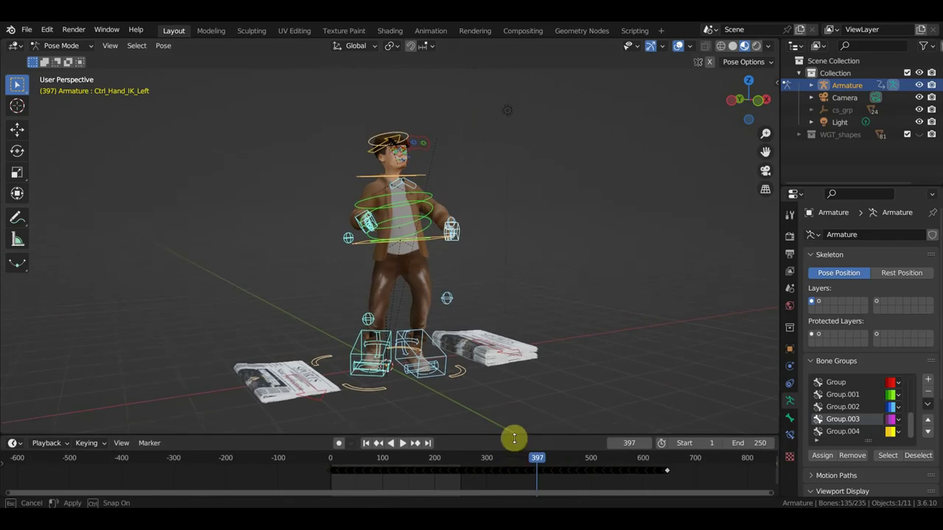